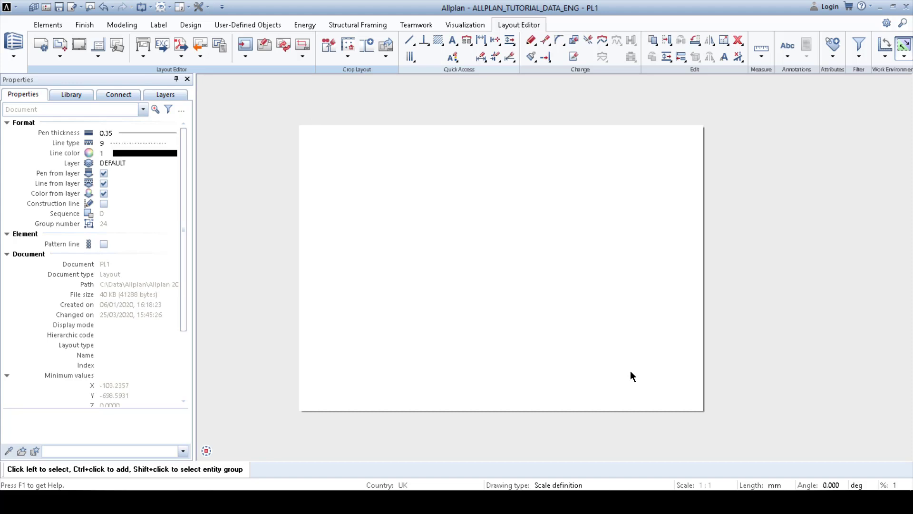
Start a layout element using the ground-floor drawing files FLOOR_SLAB, WALLS, FURNITURE, 2D and PADS.
{"action": "left_click", "coordinate": [41, 48]}
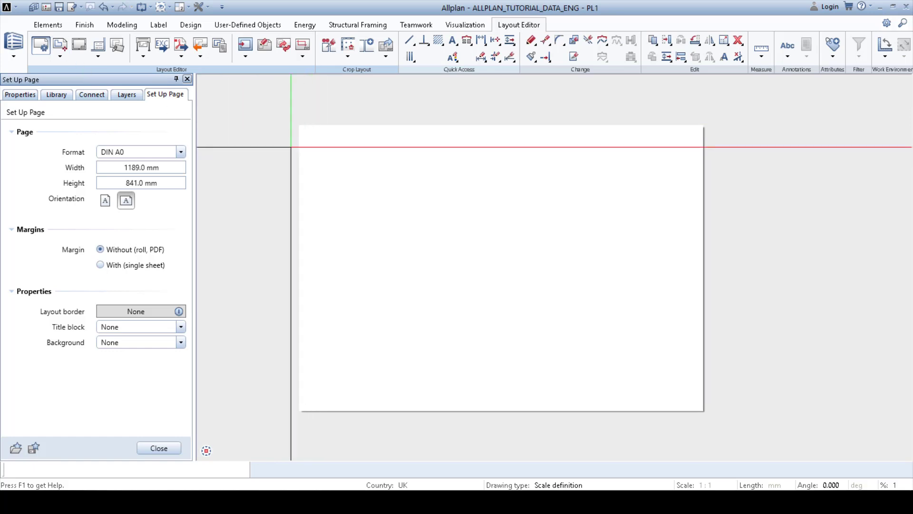
{"action": "left_click", "coordinate": [61, 46]}
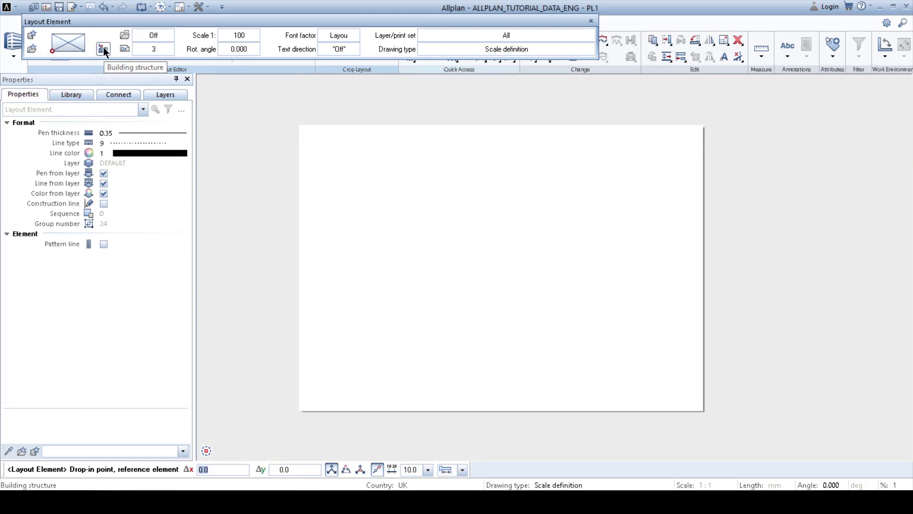
{"action": "left_click", "coordinate": [104, 48]}
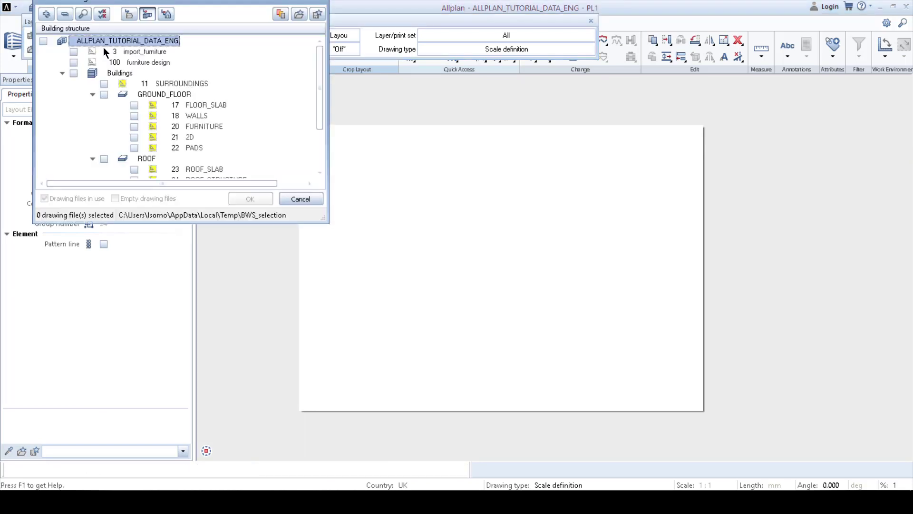
{"action": "left_click", "coordinate": [134, 105]}
{"action": "left_click", "coordinate": [135, 115]}
{"action": "left_click", "coordinate": [134, 127]}
{"action": "left_click", "coordinate": [135, 137]}
{"action": "left_click", "coordinate": [135, 148]}
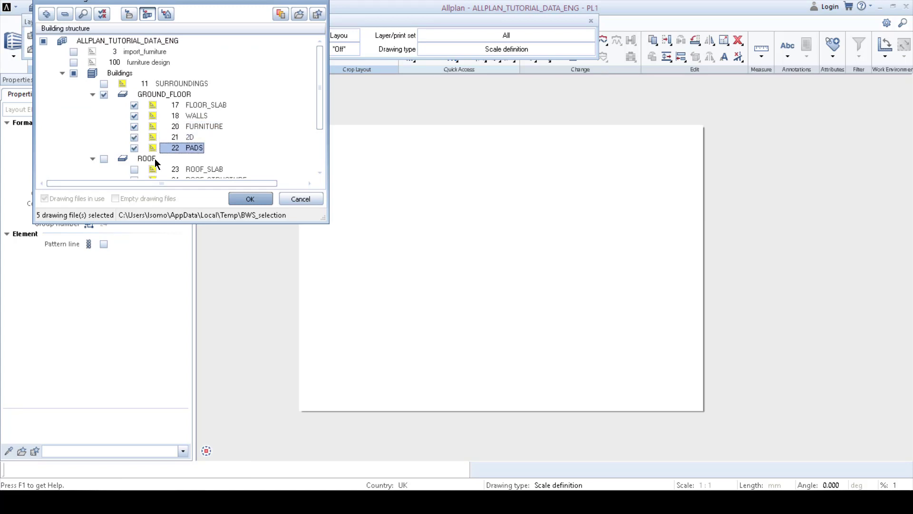
{"action": "left_click", "coordinate": [250, 199]}
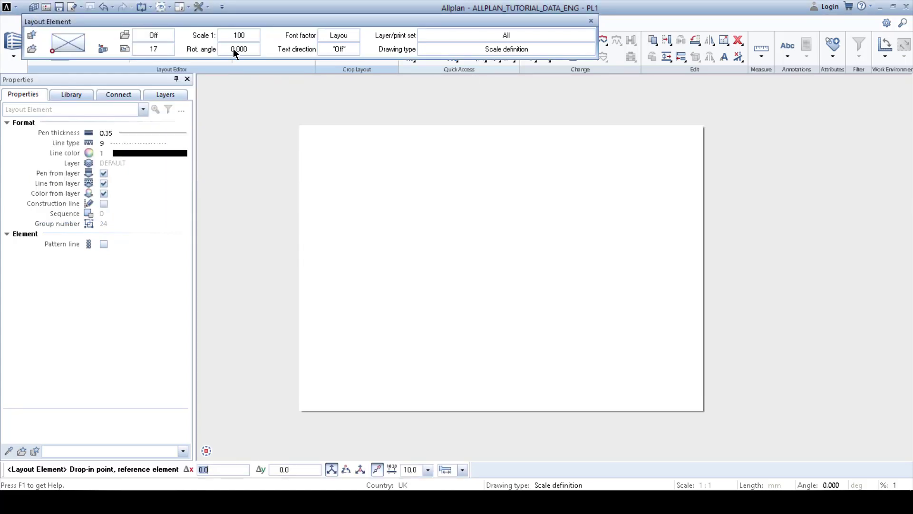
Set the layout element's scale to 1:50 and its font factor to 1.0000.
{"action": "left_click", "coordinate": [239, 35]}
{"action": "double_click", "coordinate": [205, 127]}
{"action": "left_click", "coordinate": [343, 34]}
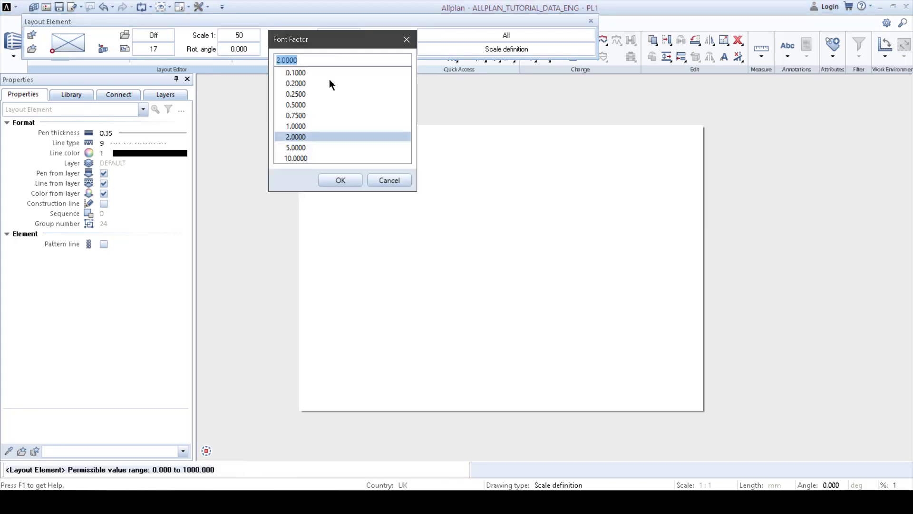
{"action": "double_click", "coordinate": [304, 125]}
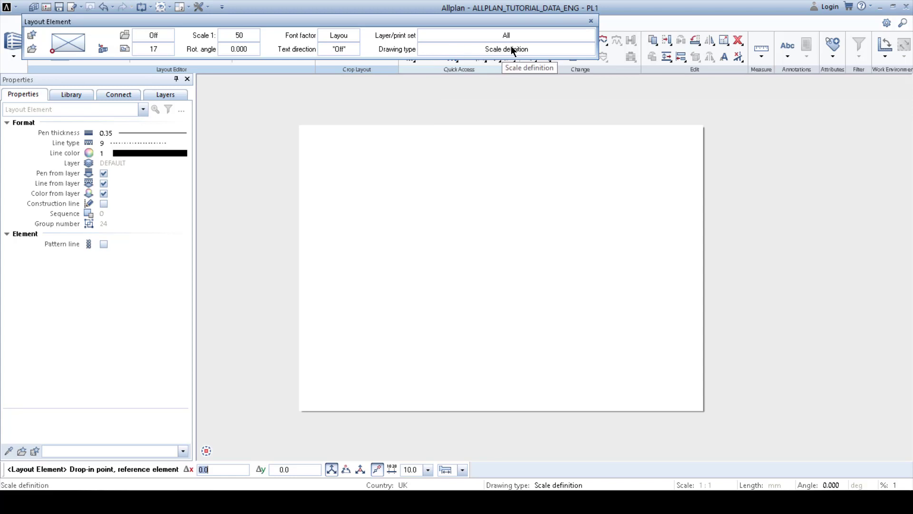
Place the ground-floor layout elements in the empty area below the sheet and end the placement.
{"action": "scroll", "coordinate": [466, 329], "scroll_direction": "down", "scroll_amount": 1}
{"action": "middle_click_drag", "start_coordinate": [467, 328], "coordinate": [491, 223]}
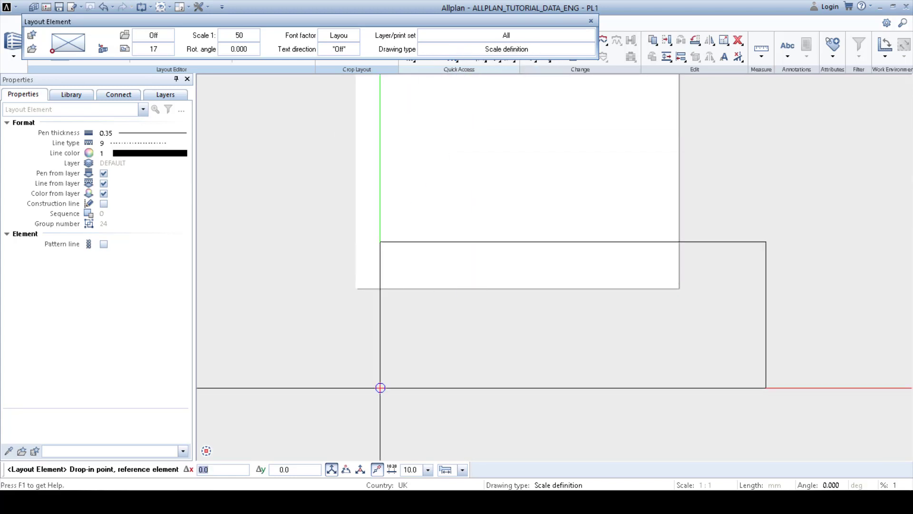
{"action": "middle_click_drag", "start_coordinate": [342, 370], "coordinate": [345, 311]}
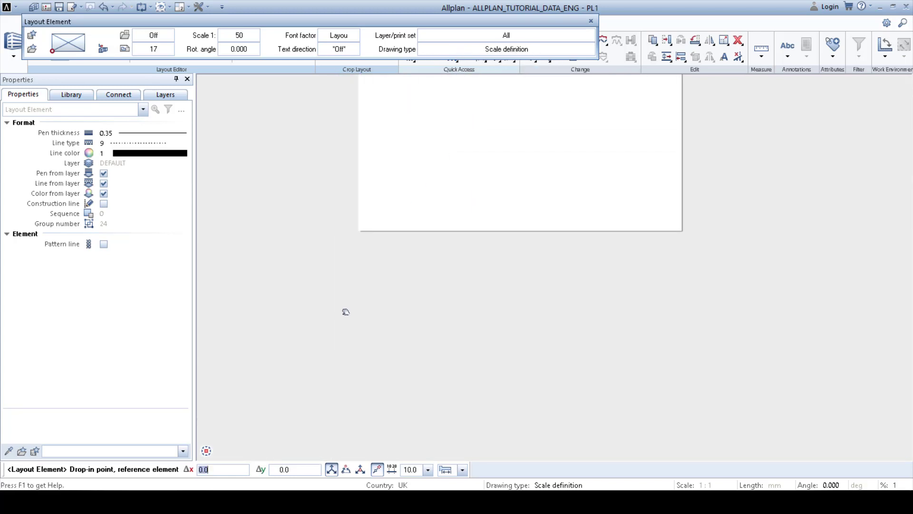
{"action": "left_click", "coordinate": [332, 403]}
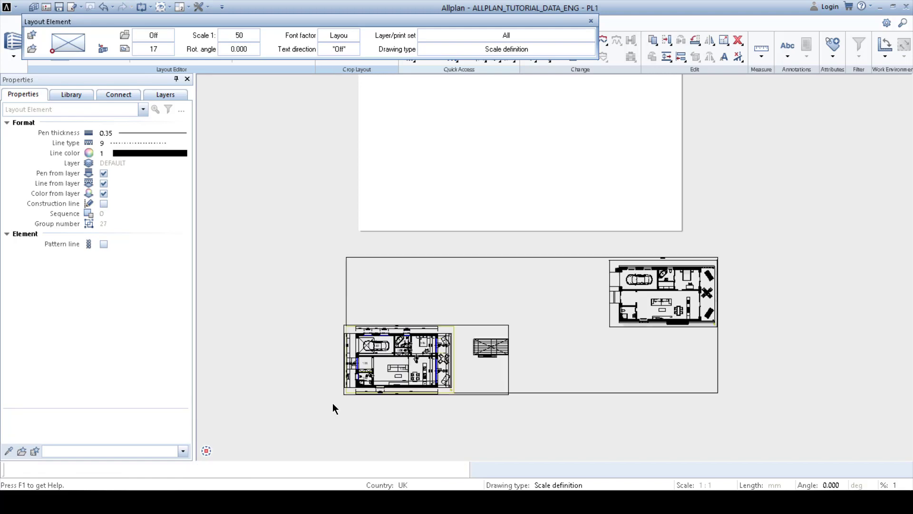
{"action": "scroll", "coordinate": [389, 413], "scroll_direction": "up", "scroll_amount": 2}
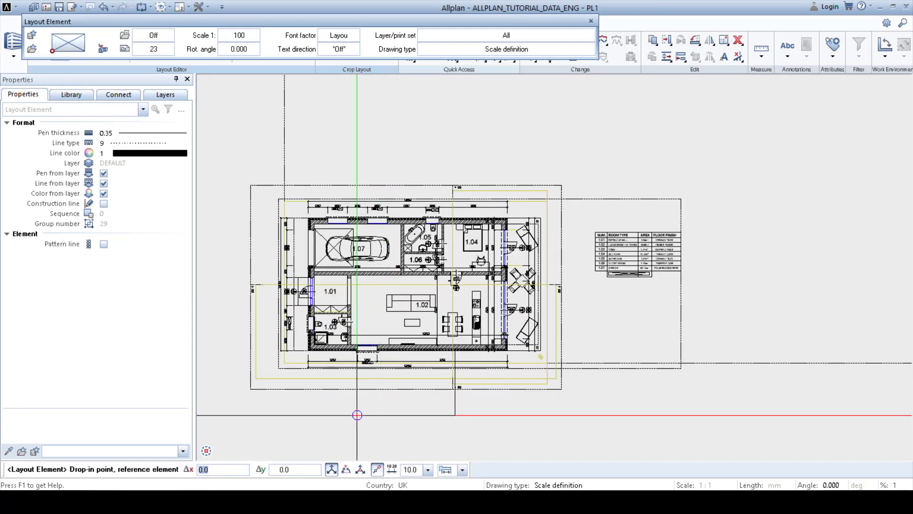
{"action": "key", "text": "Escape"}
{"action": "scroll", "coordinate": [484, 311], "scroll_direction": "up", "scroll_amount": 3}
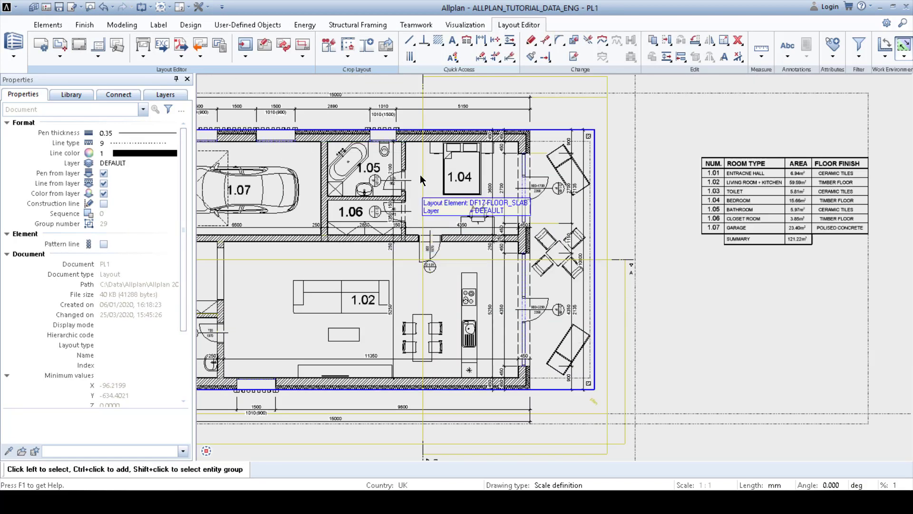
{"action": "scroll", "coordinate": [418, 176], "scroll_direction": "down", "scroll_amount": 5}
{"action": "scroll", "coordinate": [409, 179], "scroll_direction": "up", "scroll_amount": 1}
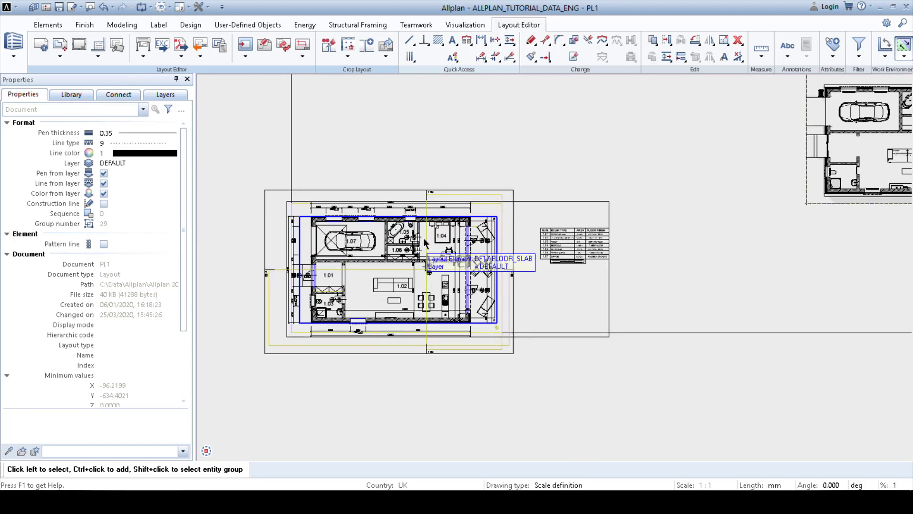
Start a layout window of layout elements already placed and select all the ground-floor elements below the sheet.
{"action": "left_click", "coordinate": [303, 46]}
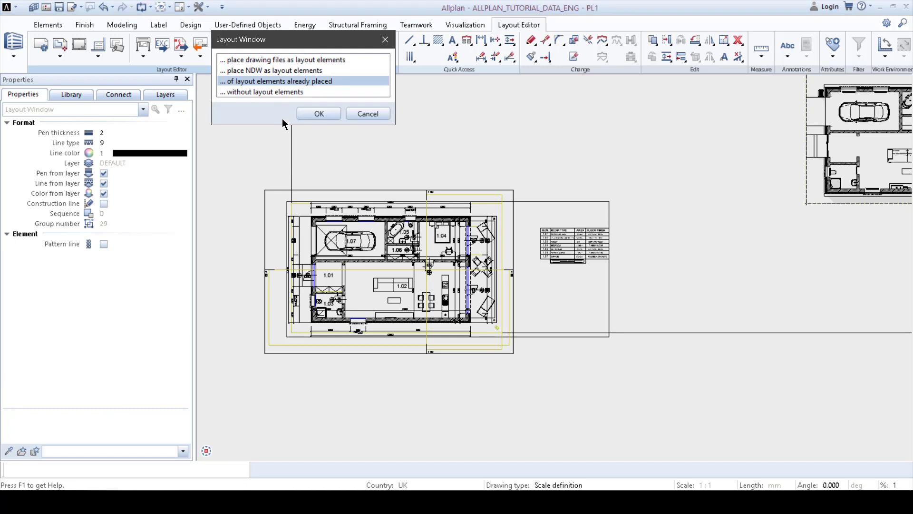
{"action": "left_click", "coordinate": [310, 114]}
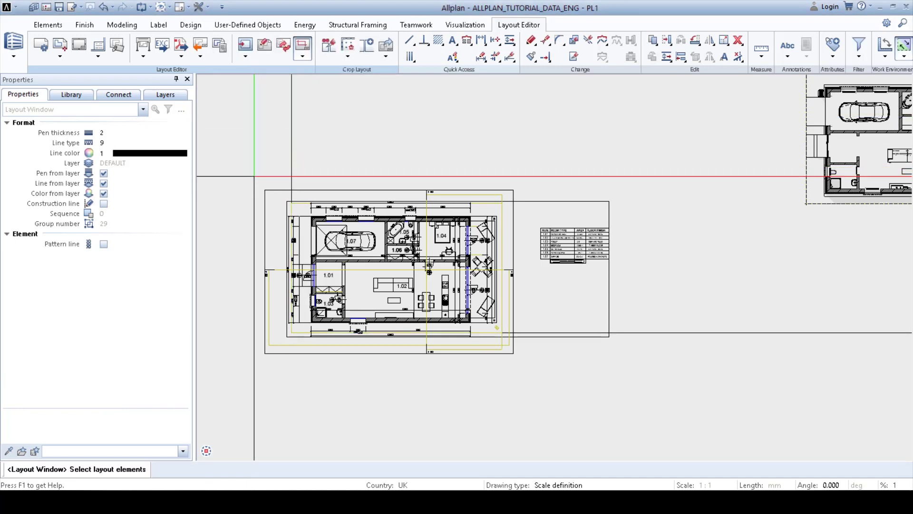
{"action": "scroll", "coordinate": [254, 167], "scroll_direction": "down", "scroll_amount": 2}
{"action": "middle_click_drag", "start_coordinate": [254, 166], "coordinate": [266, 199]}
{"action": "left_click_drag", "start_coordinate": [239, 128], "coordinate": [797, 358]}
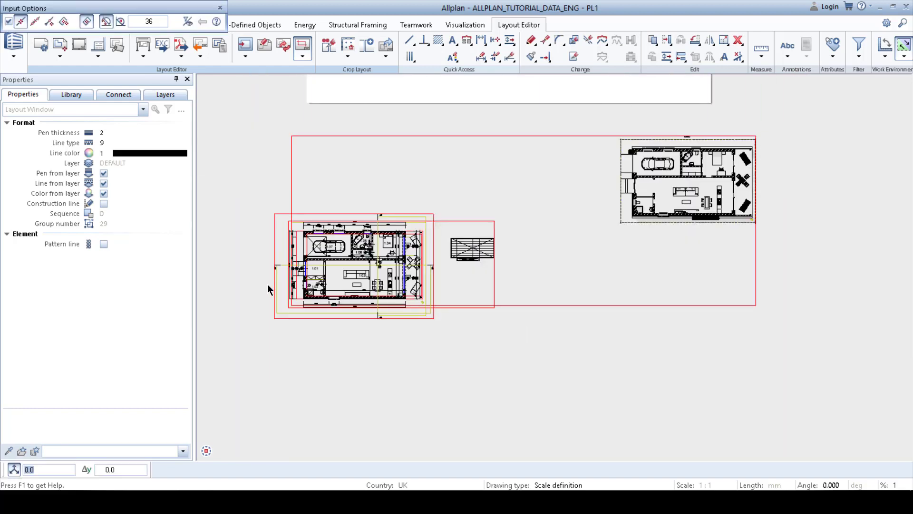
Draw a rectangular layout window enclosing the dimensioned floor plan and the room schedule, cutting off the distant 3D plan.
{"action": "scroll", "coordinate": [271, 291], "scroll_direction": "up", "scroll_amount": 3}
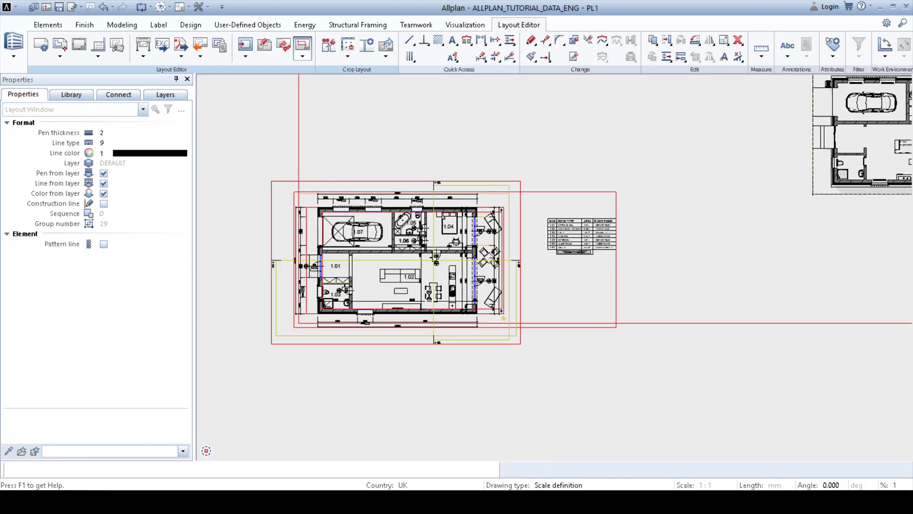
{"action": "left_click", "coordinate": [257, 168]}
{"action": "left_click", "coordinate": [625, 357]}
{"action": "key", "text": "Escape"}
{"action": "scroll", "coordinate": [475, 299], "scroll_direction": "down", "scroll_amount": 1}
{"action": "scroll", "coordinate": [409, 297], "scroll_direction": "up", "scroll_amount": 2}
{"action": "scroll", "coordinate": [442, 262], "scroll_direction": "down", "scroll_amount": 2}
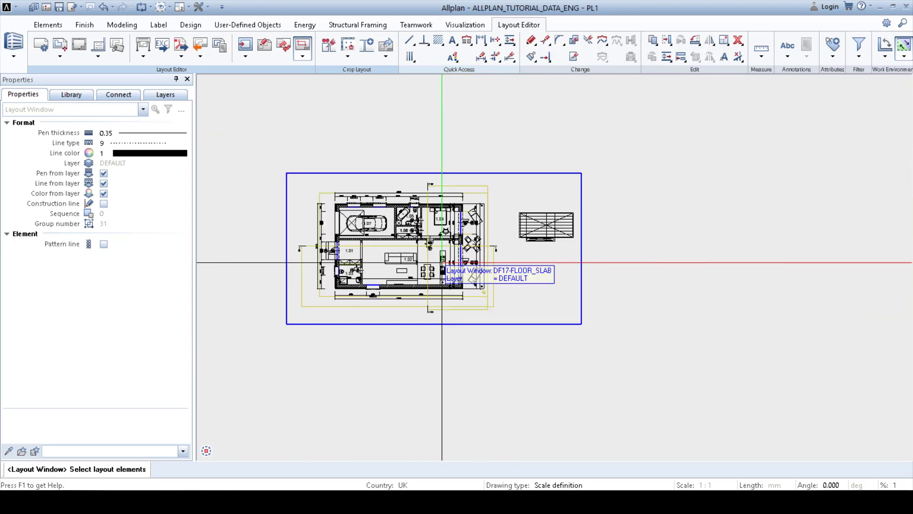
{"action": "scroll", "coordinate": [490, 306], "scroll_direction": "down", "scroll_amount": 1}
{"action": "key", "text": "Escape"}
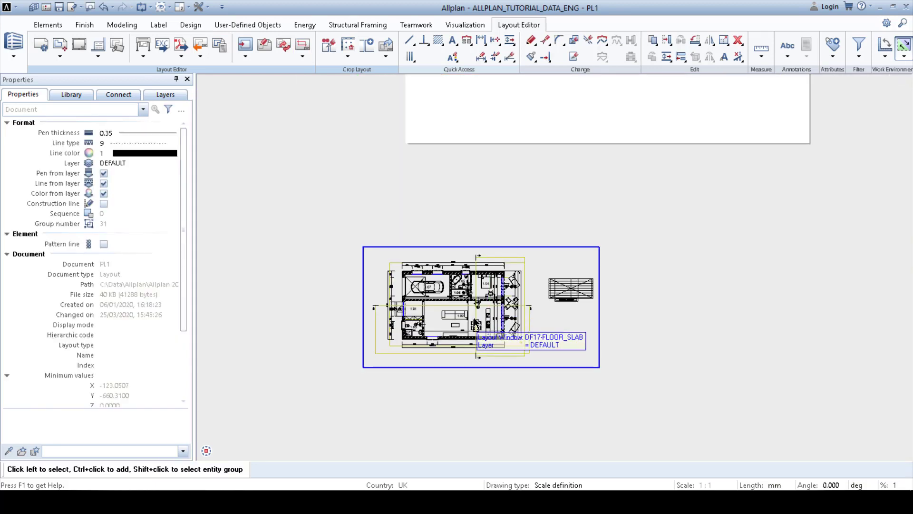
Move the floor plan's layout window onto the sheet, into its lower-left corner.
{"action": "left_click", "coordinate": [474, 323]}
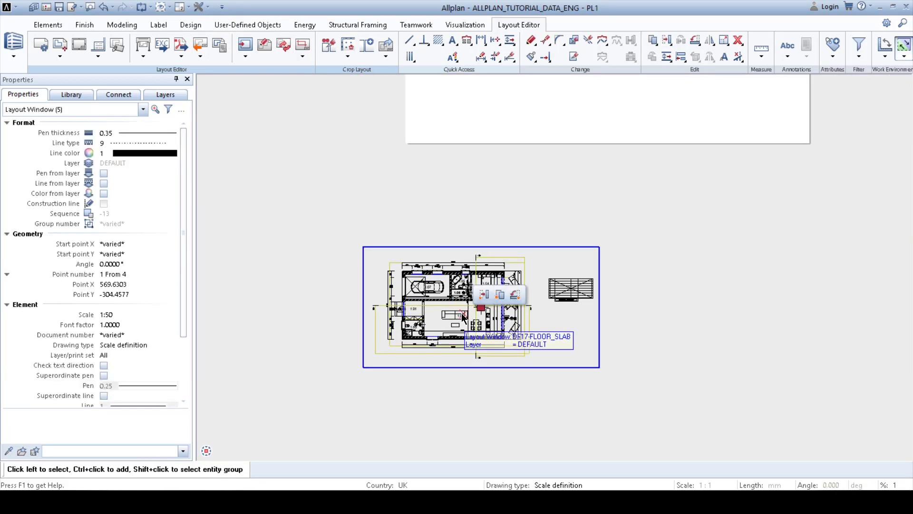
{"action": "left_click", "coordinate": [484, 299]}
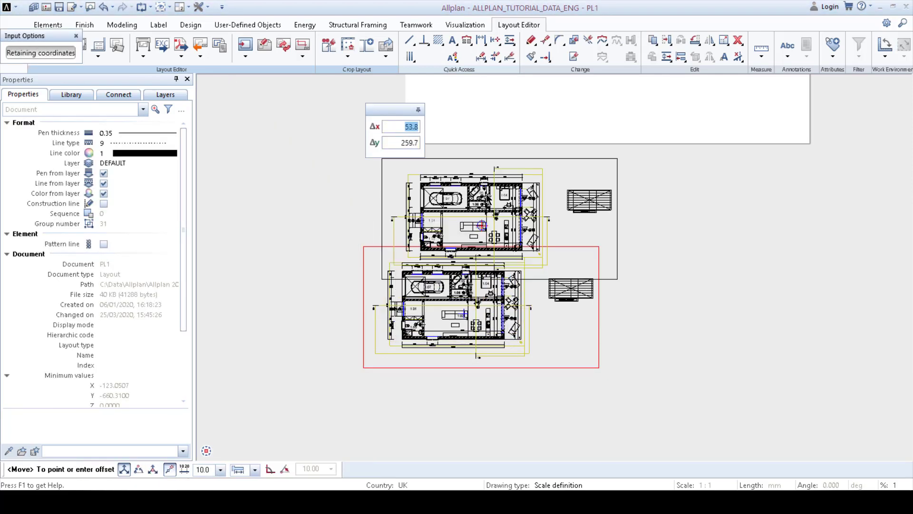
{"action": "scroll", "coordinate": [489, 274], "scroll_direction": "up", "scroll_amount": 5}
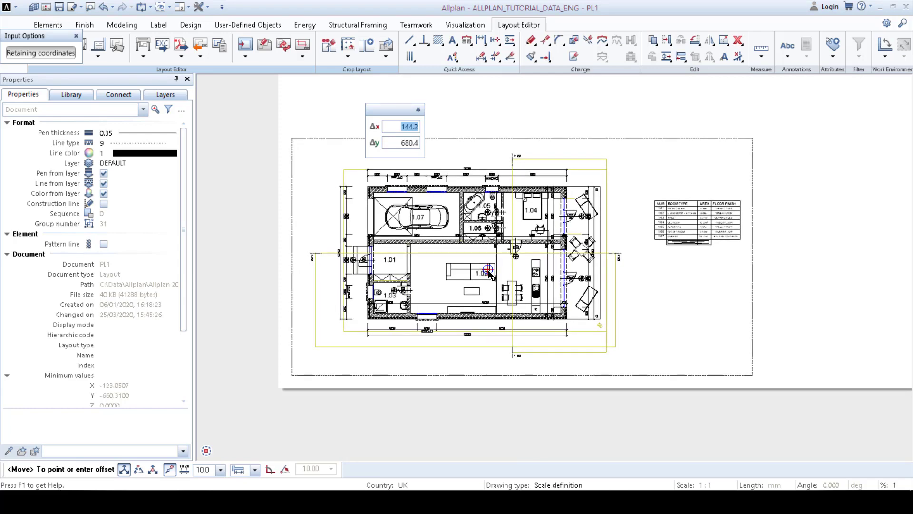
{"action": "left_click", "coordinate": [490, 276]}
{"action": "scroll", "coordinate": [464, 307], "scroll_direction": "down", "scroll_amount": 3}
{"action": "scroll", "coordinate": [461, 301], "scroll_direction": "down", "scroll_amount": 1}
{"action": "scroll", "coordinate": [461, 301], "scroll_direction": "up", "scroll_amount": 5}
{"action": "scroll", "coordinate": [461, 300], "scroll_direction": "down", "scroll_amount": 6}
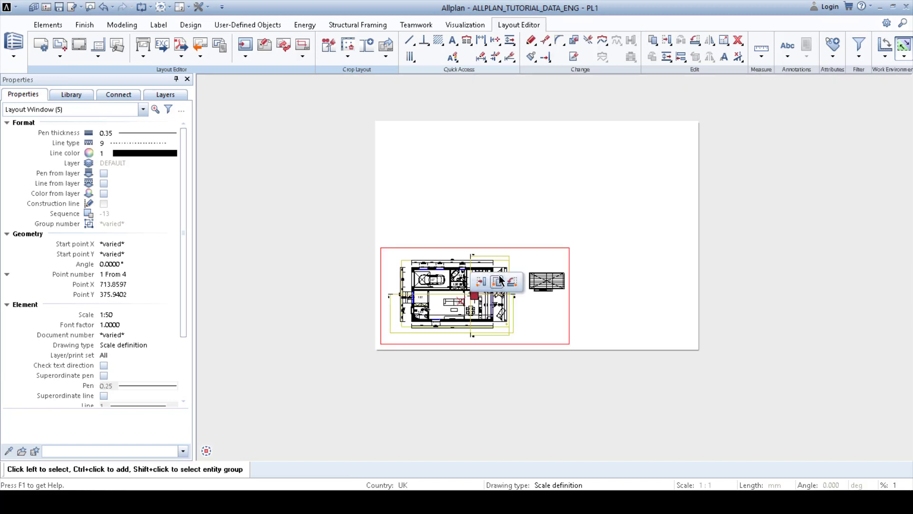
{"action": "left_click", "coordinate": [540, 219]}
{"action": "scroll", "coordinate": [518, 224], "scroll_direction": "up", "scroll_amount": 1}
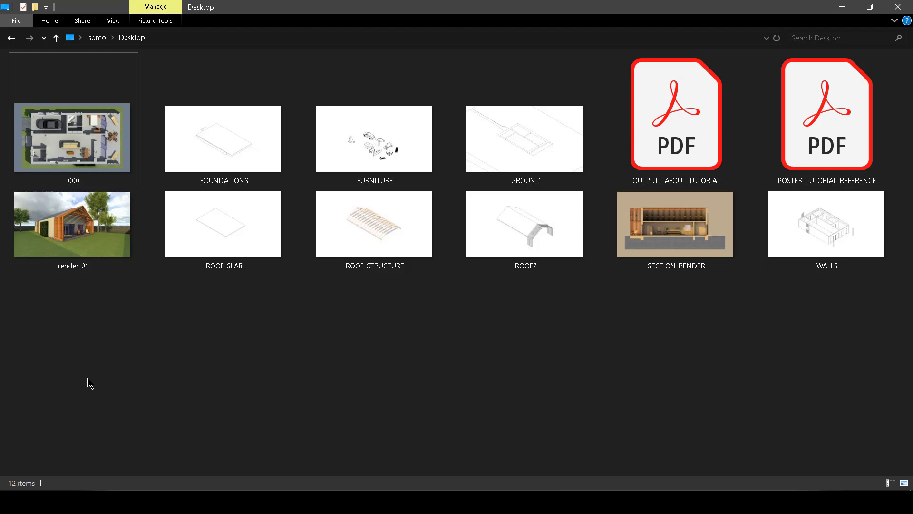
Bring 000.png from the Desktop folder into the Allplan layout as a bitmap area with 50% transparency.
{"action": "left_click_drag", "start_coordinate": [79, 128], "coordinate": [222, 438]}
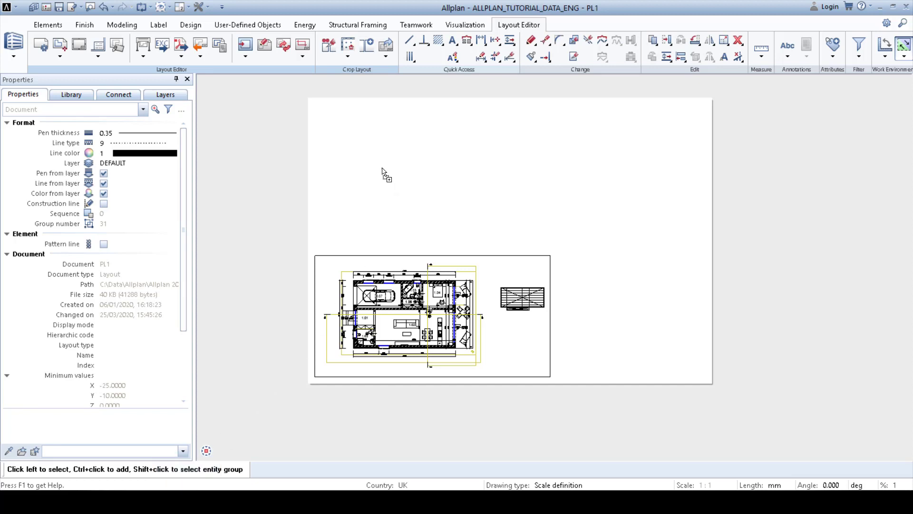
{"action": "left_click_drag", "start_coordinate": [378, 157], "coordinate": [378, 155]}
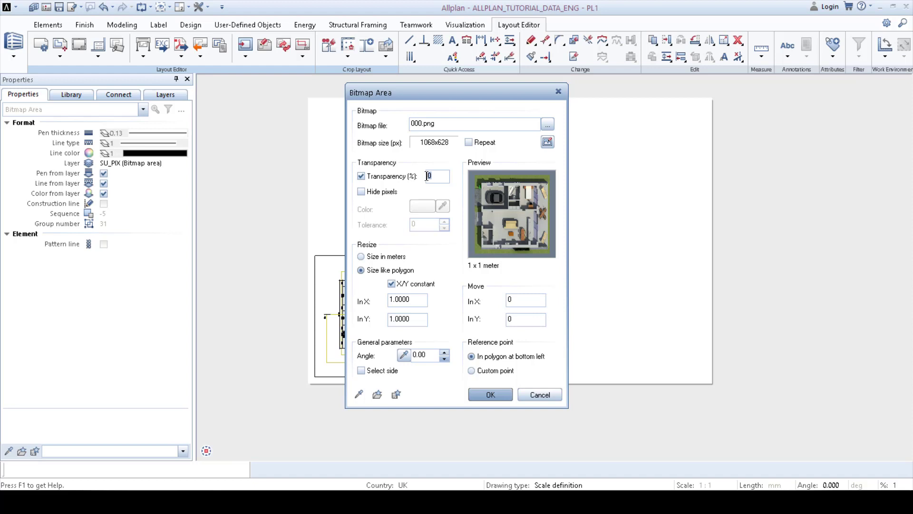
{"action": "left_click", "coordinate": [490, 395]}
Draw the rectangular area for the rendered plan bitmap in the empty space below the sheet.
{"action": "middle_click_drag", "start_coordinate": [506, 396], "coordinate": [562, 150]}
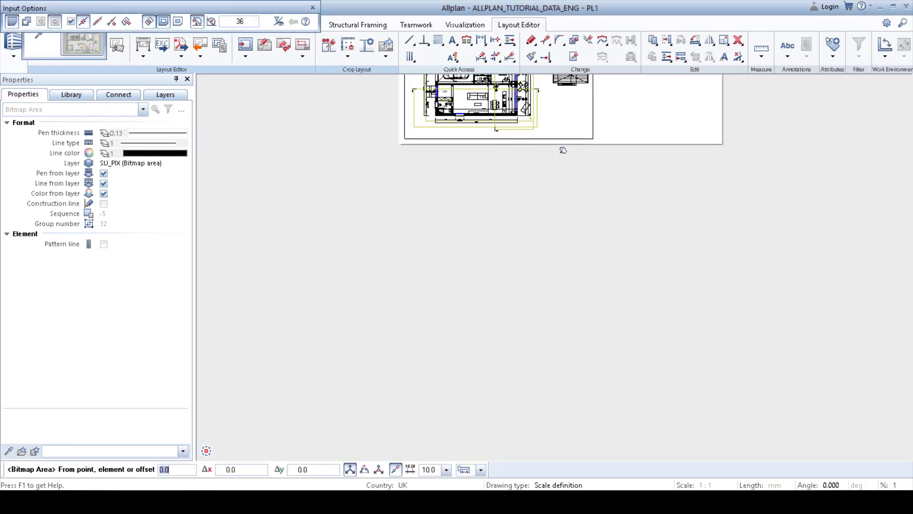
{"action": "left_click", "coordinate": [435, 257]}
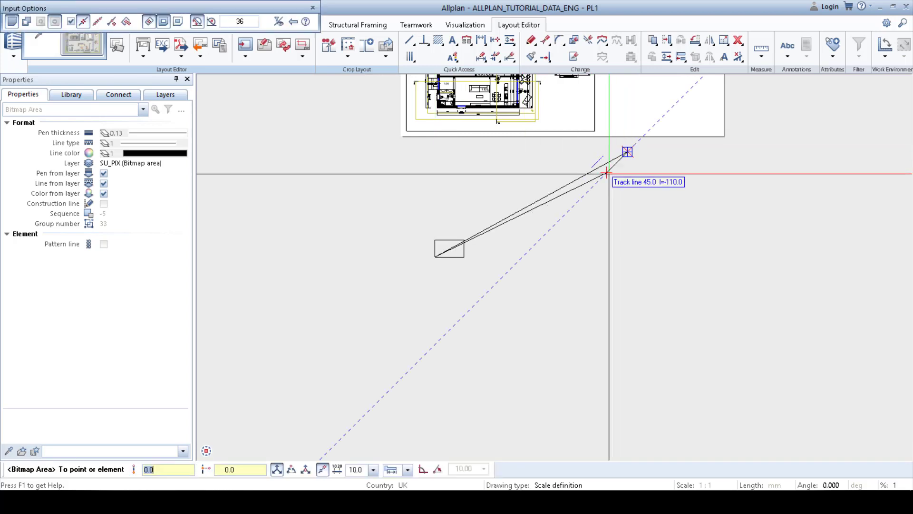
{"action": "key", "text": "Escape"}
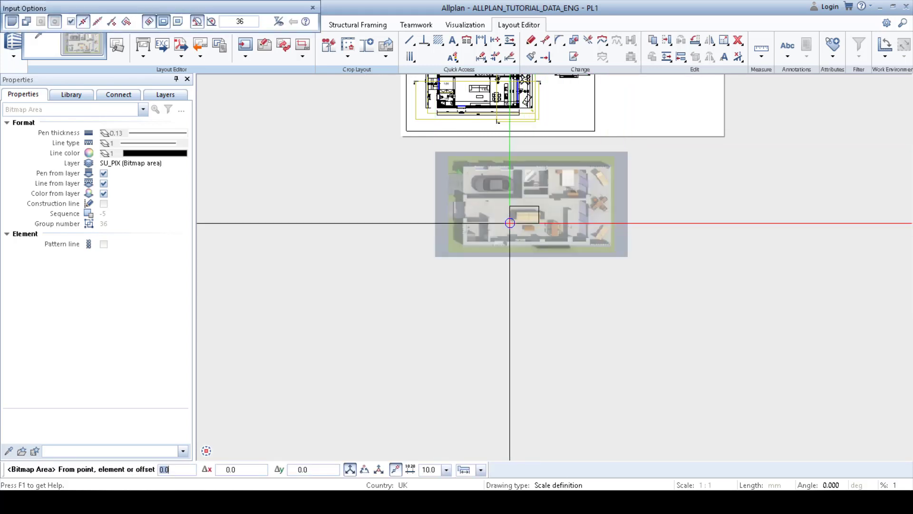
{"action": "middle_click_drag", "start_coordinate": [515, 208], "coordinate": [495, 276]}
{"action": "key", "text": "Escape"}
{"action": "scroll", "coordinate": [501, 278], "scroll_direction": "up", "scroll_amount": 3}
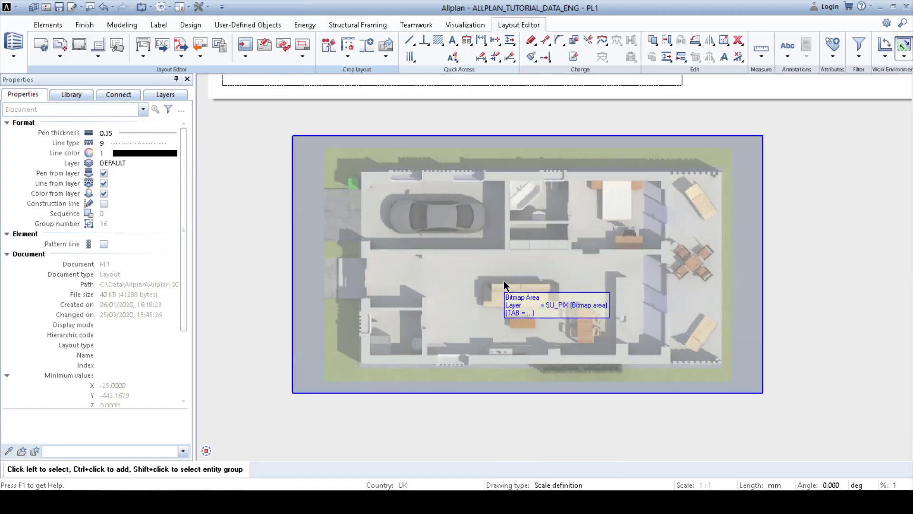
Move the rendered plan bitmap onto the sheet so it overlaps the floor plan.
{"action": "left_click", "coordinate": [502, 280]}
{"action": "left_click", "coordinate": [527, 265]}
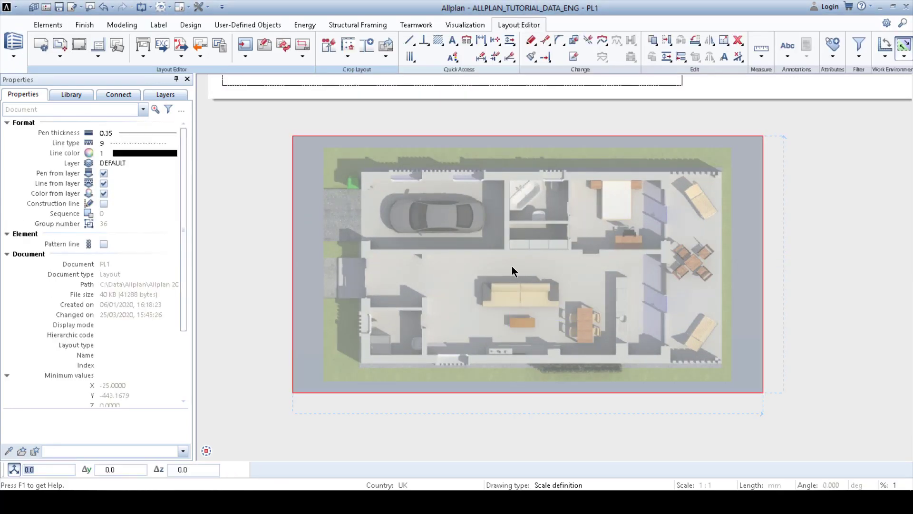
{"action": "middle_click_drag", "start_coordinate": [460, 198], "coordinate": [527, 423]}
{"action": "scroll", "coordinate": [512, 235], "scroll_direction": "up", "scroll_amount": 3}
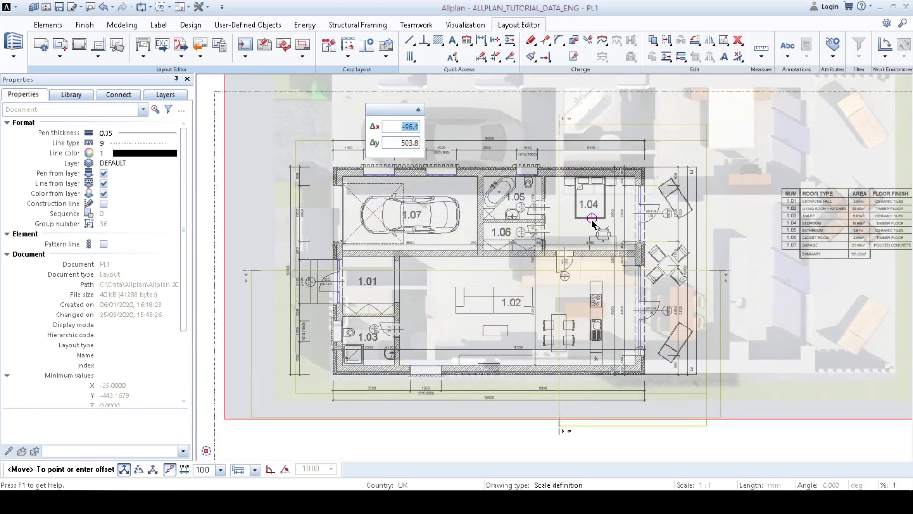
{"action": "left_click", "coordinate": [592, 221]}
Pull the bitmap area's right edge inward to between the terrace and the room schedule.
{"action": "middle_click_drag", "start_coordinate": [630, 307], "coordinate": [445, 298]}
{"action": "left_click", "coordinate": [775, 210]}
{"action": "left_click", "coordinate": [775, 210]}
{"action": "scroll", "coordinate": [646, 238], "scroll_direction": "up", "scroll_amount": 4}
{"action": "left_click", "coordinate": [622, 238]}
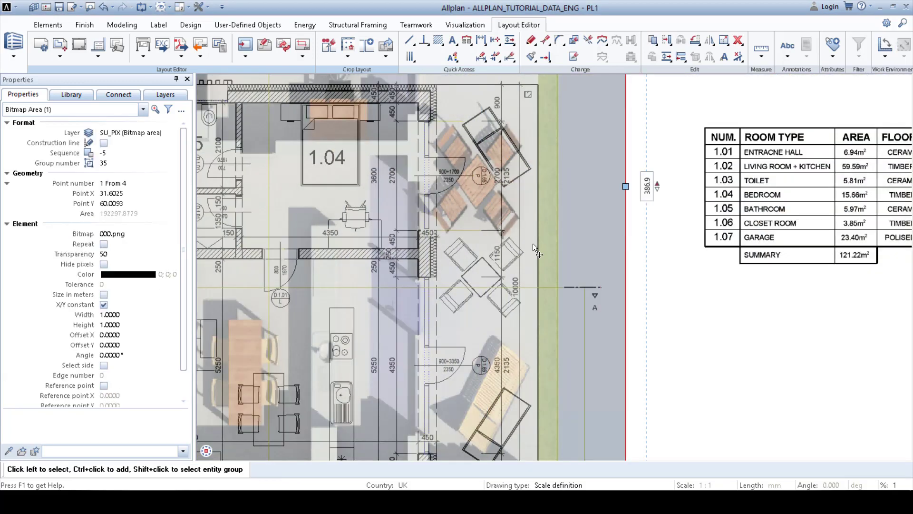
Pull the bitmap area's left edge inward, closer to the garage side of the floor plan.
{"action": "scroll", "coordinate": [621, 238], "scroll_direction": "down", "scroll_amount": 4}
{"action": "scroll", "coordinate": [262, 223], "scroll_direction": "up", "scroll_amount": 4}
{"action": "left_click", "coordinate": [263, 201]}
{"action": "left_click", "coordinate": [338, 182]}
{"action": "scroll", "coordinate": [338, 183], "scroll_direction": "down", "scroll_amount": 4}
{"action": "scroll", "coordinate": [668, 191], "scroll_direction": "up", "scroll_amount": 2}
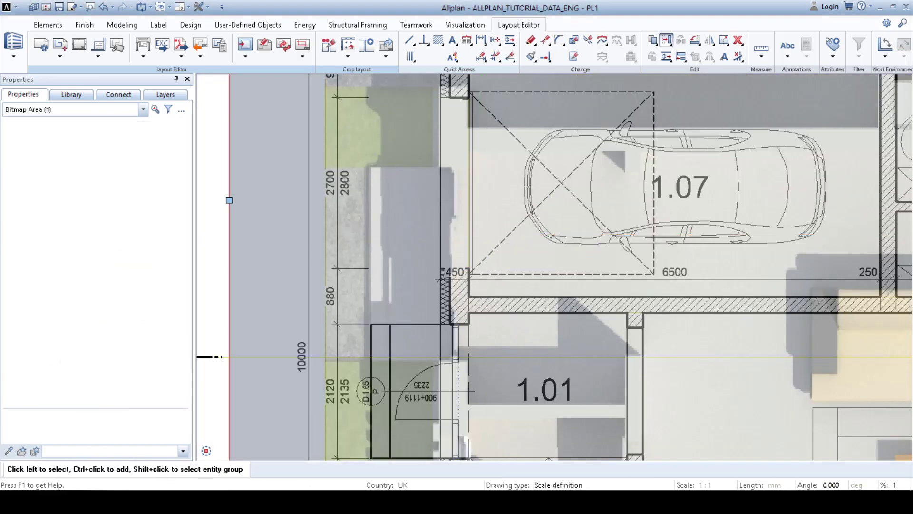
Move the rendered plan bitmap so its walls and furniture line up with the drawn floor plan.
{"action": "left_click", "coordinate": [667, 40]}
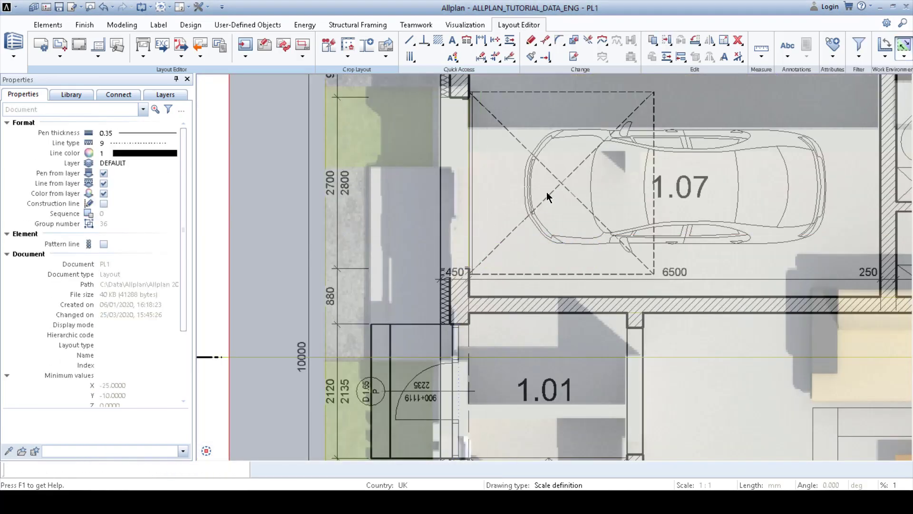
{"action": "scroll", "coordinate": [451, 397], "scroll_direction": "up", "scroll_amount": 4}
{"action": "left_click", "coordinate": [490, 270]}
{"action": "left_click", "coordinate": [483, 207]}
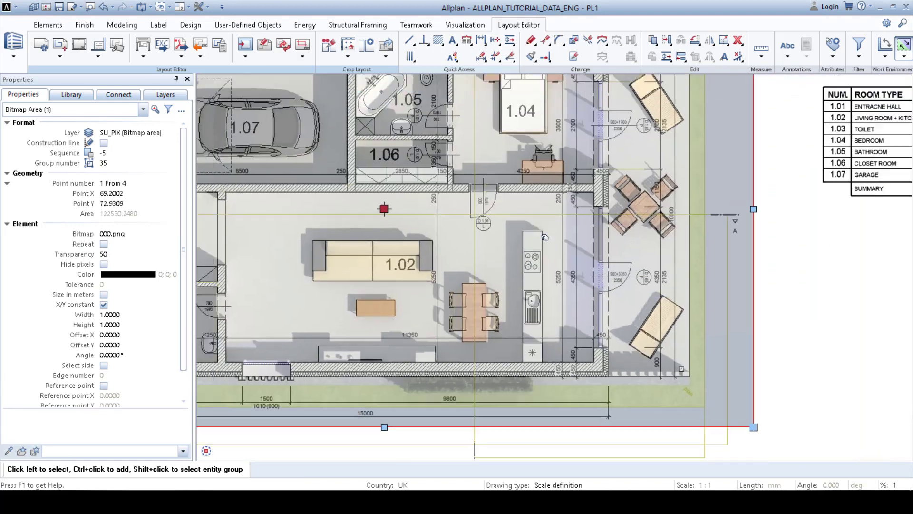
{"action": "middle_click_drag", "start_coordinate": [545, 237], "coordinate": [596, 285]}
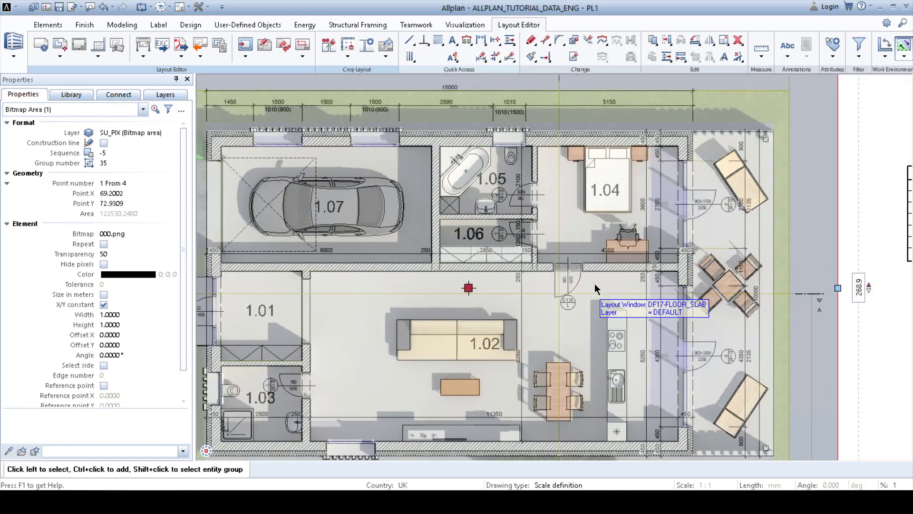
{"action": "scroll", "coordinate": [597, 285], "scroll_direction": "down", "scroll_amount": 1}
{"action": "middle_click_drag", "start_coordinate": [435, 266], "coordinate": [458, 243]}
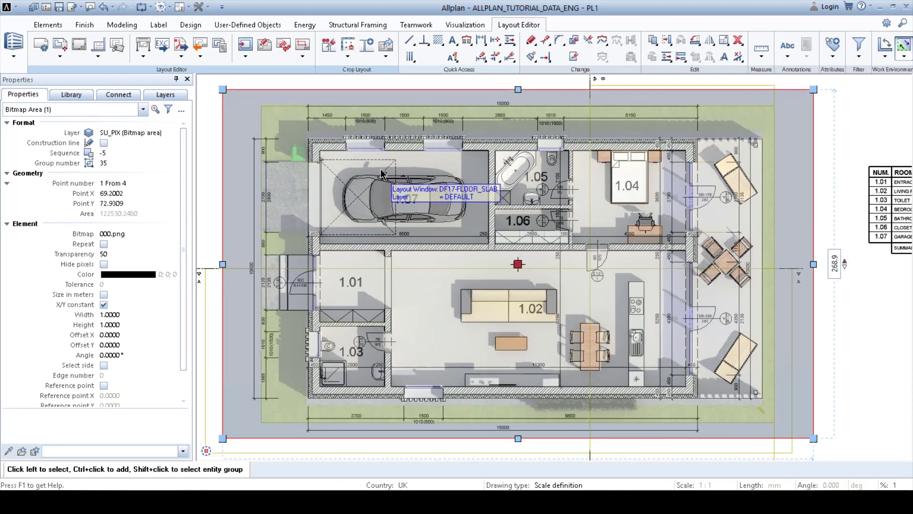
Try to shift the rendered plan bitmap's garage-side edge slightly outward to refine the alignment with the floor plan.
{"action": "scroll", "coordinate": [327, 157], "scroll_direction": "up", "scroll_amount": 4}
{"action": "scroll", "coordinate": [329, 142], "scroll_direction": "down", "scroll_amount": 5}
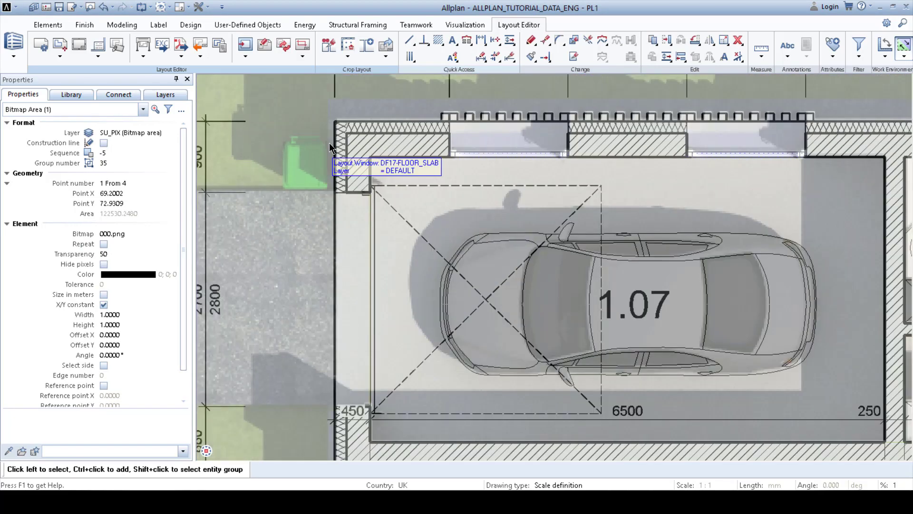
{"action": "scroll", "coordinate": [438, 228], "scroll_direction": "up", "scroll_amount": 3}
{"action": "scroll", "coordinate": [446, 211], "scroll_direction": "up", "scroll_amount": 2}
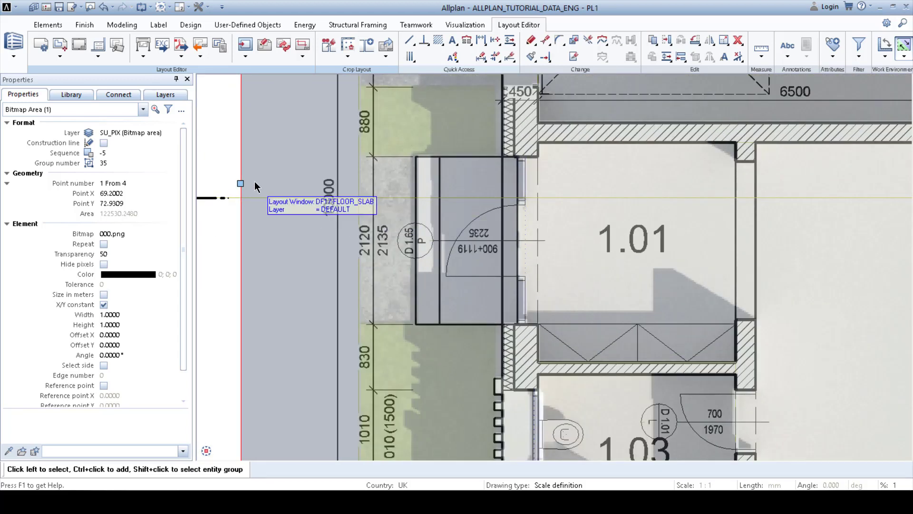
{"action": "left_click", "coordinate": [236, 188]}
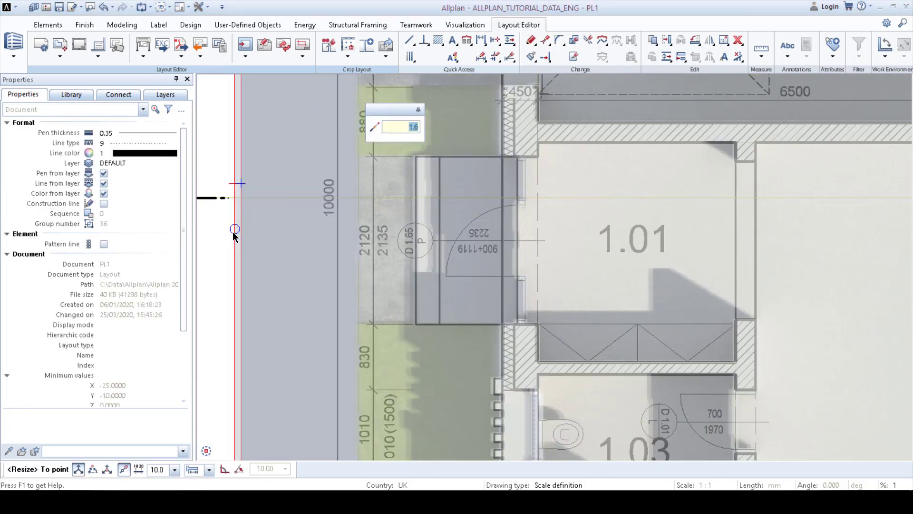
{"action": "left_click", "coordinate": [237, 269]}
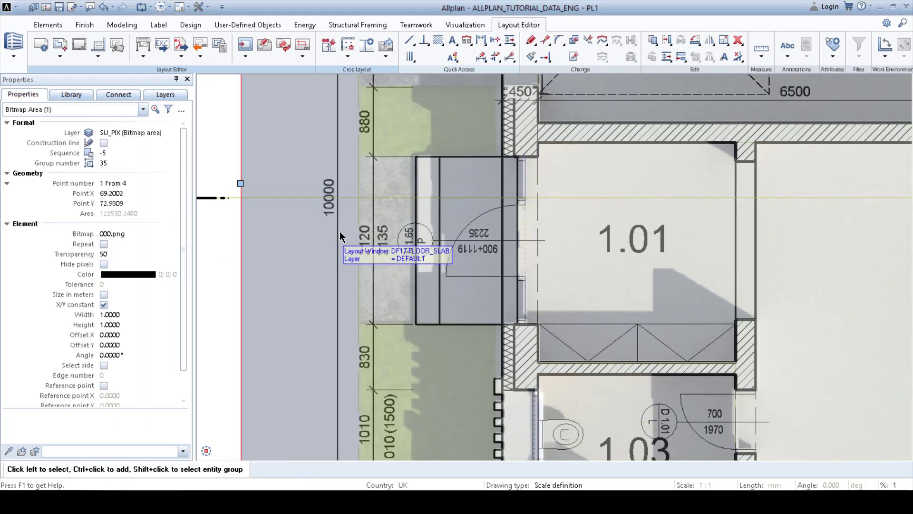
{"action": "scroll", "coordinate": [367, 256], "scroll_direction": "down", "scroll_amount": 4}
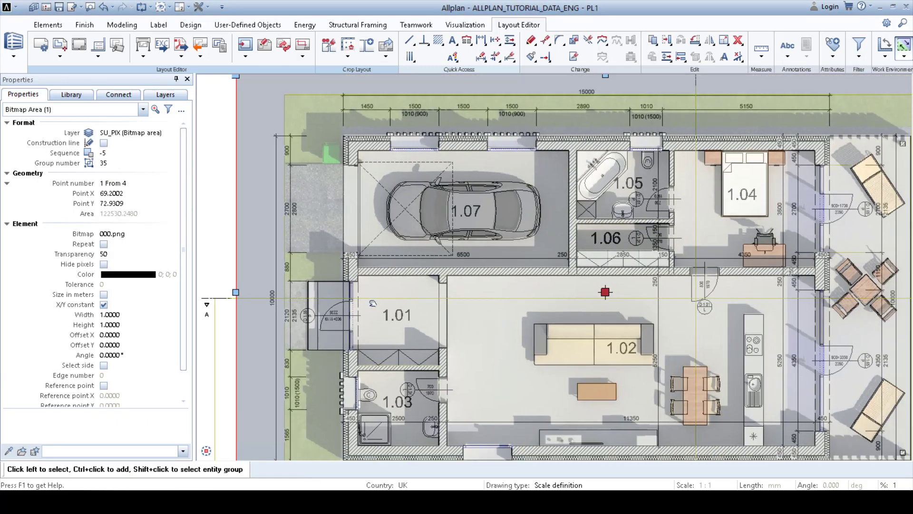
{"action": "middle_click_drag", "start_coordinate": [372, 303], "coordinate": [275, 291]}
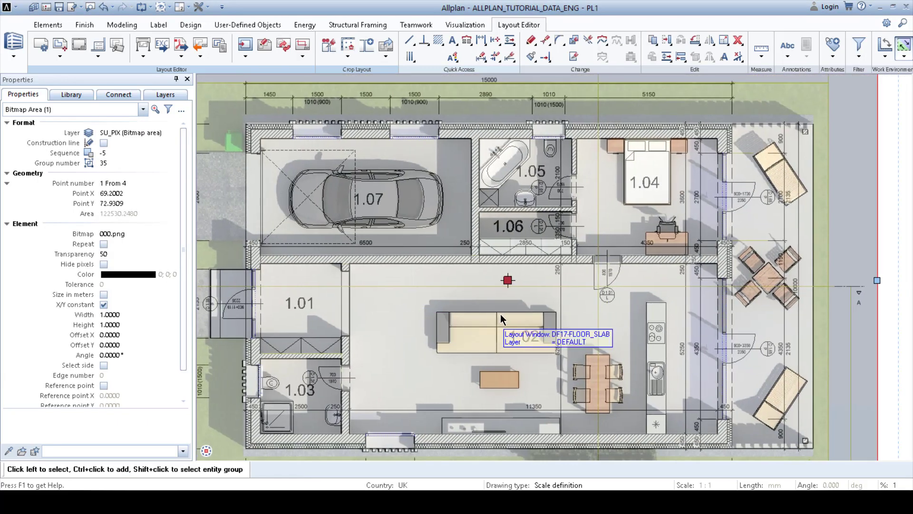
{"action": "scroll", "coordinate": [676, 356], "scroll_direction": "down", "scroll_amount": 4}
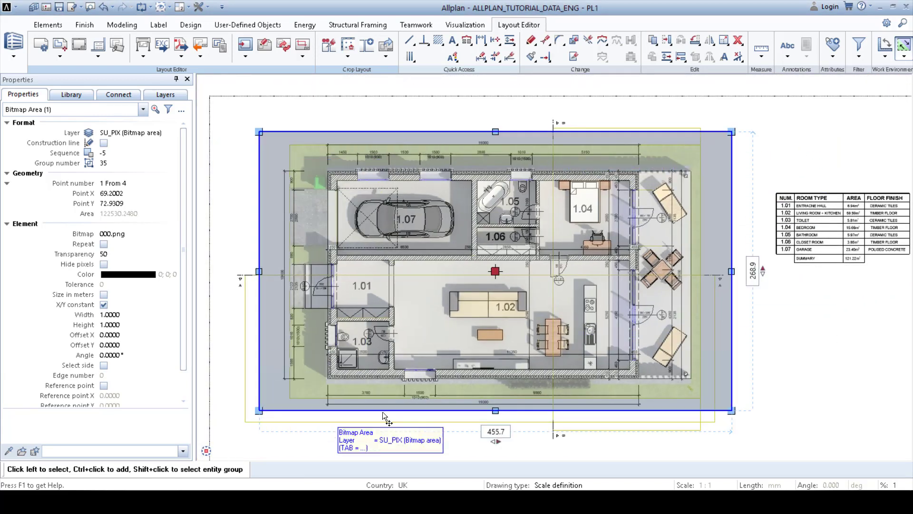
Enable Hide pixels for the rendered plan bitmap, sampling the grey-blue background from the preview as the colour to hide.
{"action": "double_click", "coordinate": [726, 183]}
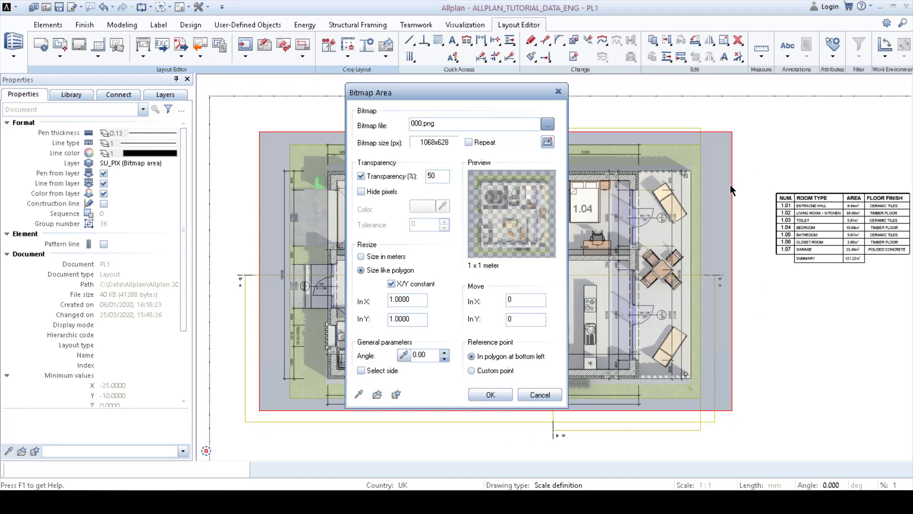
{"action": "left_click", "coordinate": [361, 192]}
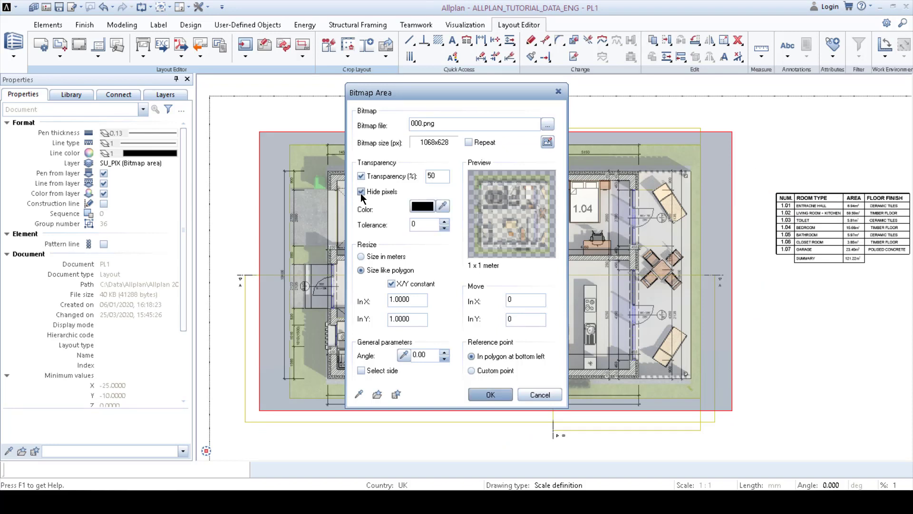
{"action": "left_click", "coordinate": [442, 206]}
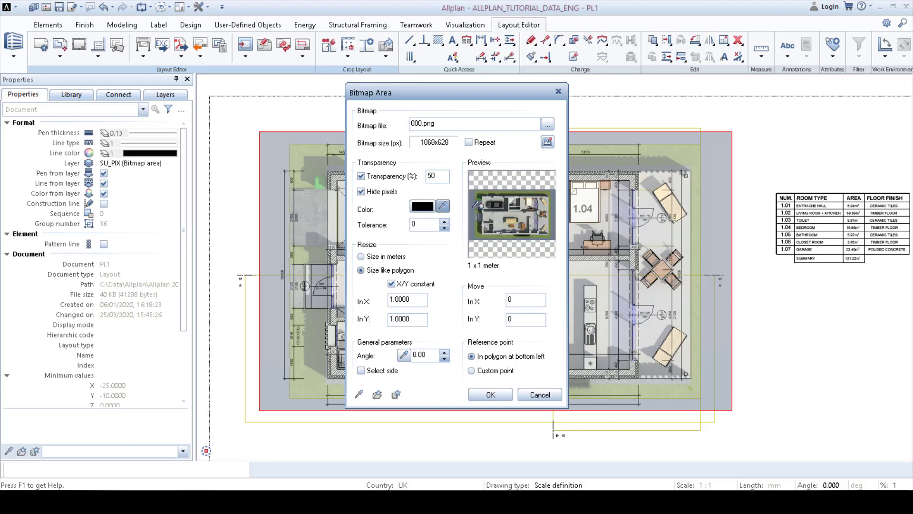
{"action": "left_click", "coordinate": [554, 207]}
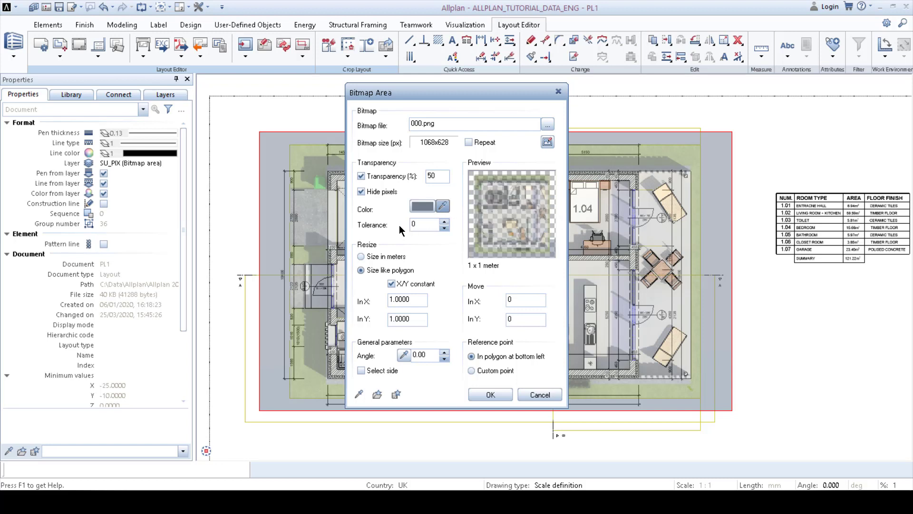
Set the hidden-pixel tolerance to 4 and apply the bitmap settings.
{"action": "left_click", "coordinate": [445, 221]}
{"action": "left_click", "coordinate": [446, 220]}
{"action": "left_click", "coordinate": [445, 221]}
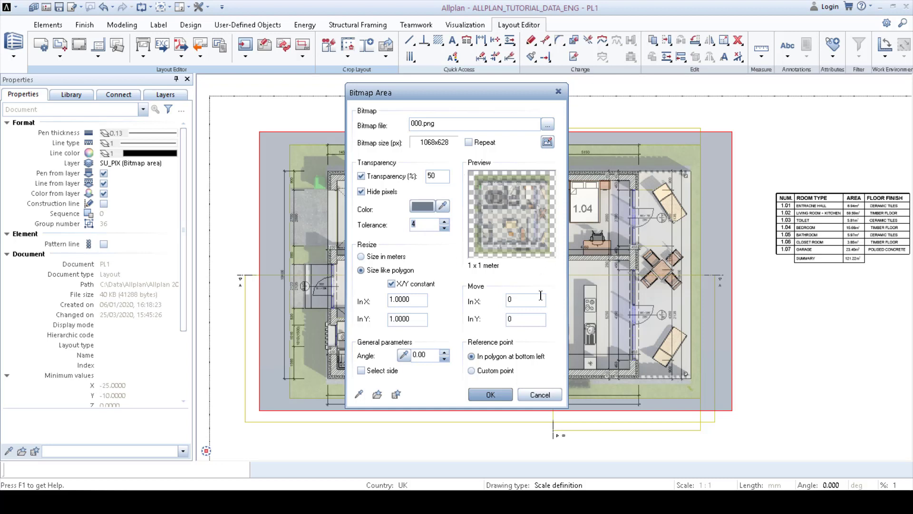
{"action": "left_click", "coordinate": [490, 396]}
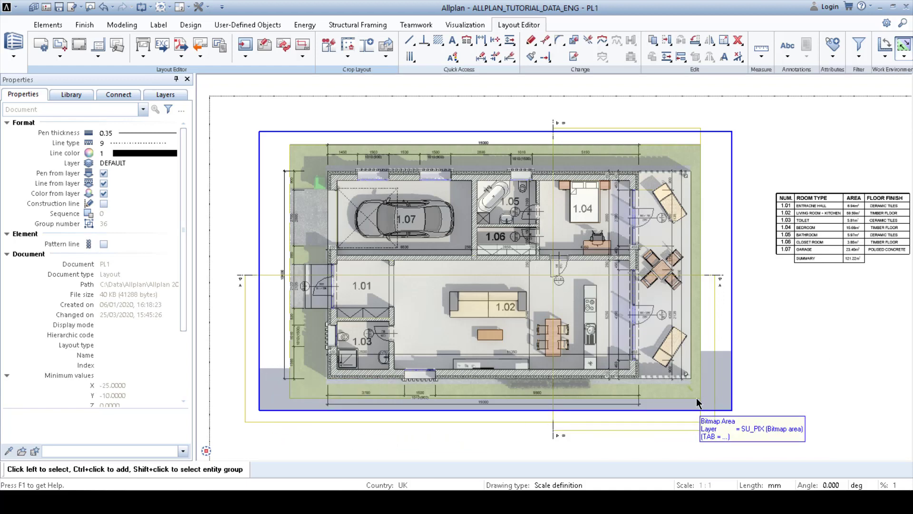
Raise the plan bitmap's hidden-pixel tolerance further to remove the remaining grey background along its lower corners.
{"action": "double_click", "coordinate": [732, 303]}
{"action": "left_click", "coordinate": [444, 221]}
{"action": "left_click", "coordinate": [444, 222]}
{"action": "left_click", "coordinate": [492, 393]}
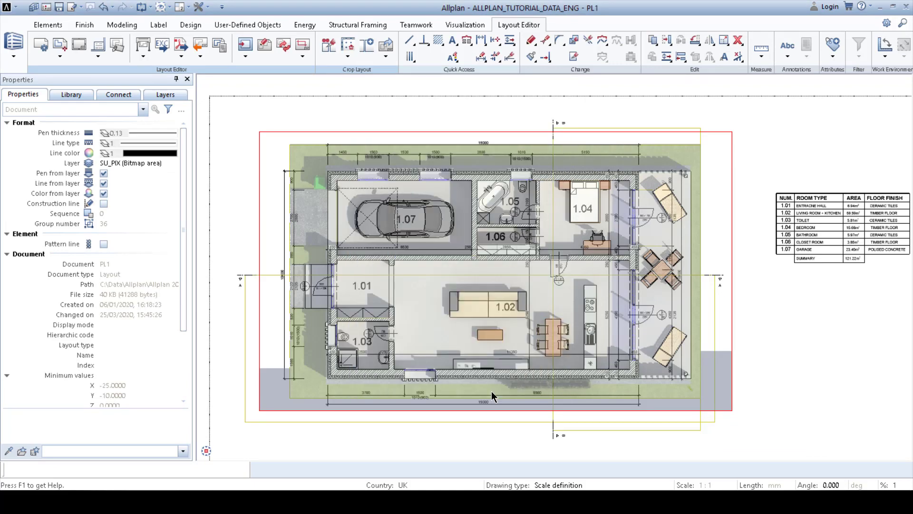
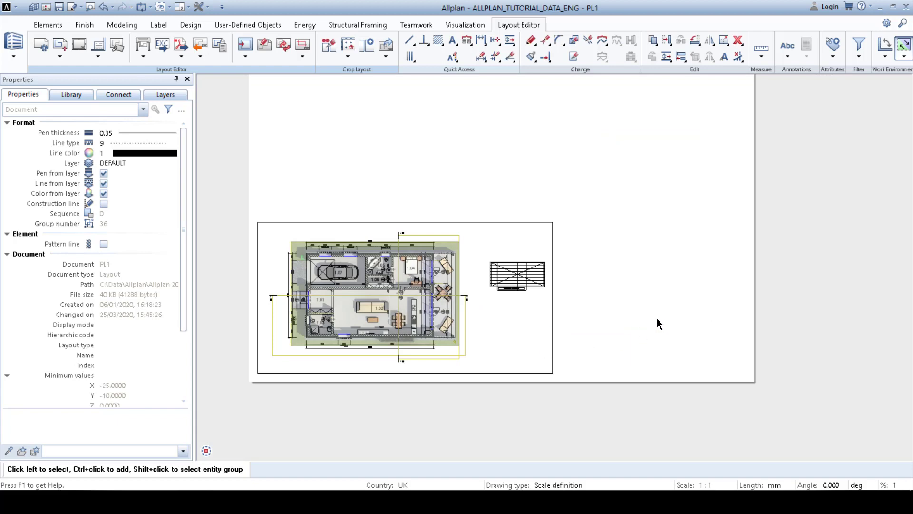
Insert the render_01 image from the Desktop folder as a new bitmap area with its default settings.
{"action": "middle_click_drag", "start_coordinate": [707, 242], "coordinate": [715, 300]}
{"action": "middle_click_drag", "start_coordinate": [646, 202], "coordinate": [641, 224]}
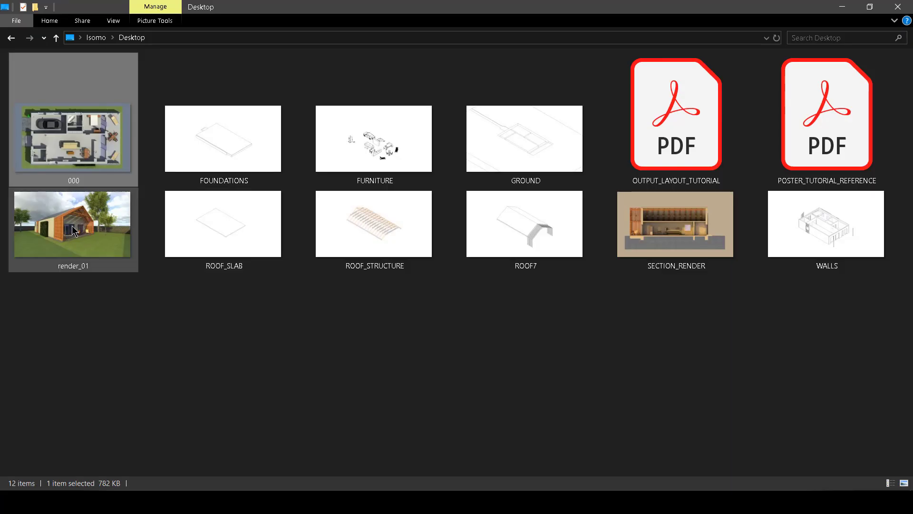
{"action": "left_click_drag", "start_coordinate": [74, 231], "coordinate": [343, 185]}
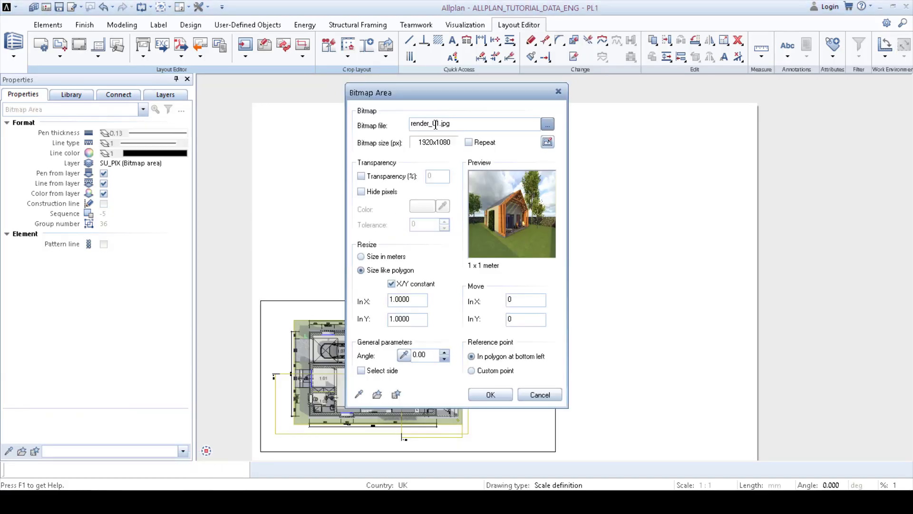
{"action": "left_click", "coordinate": [489, 395]}
Draw a rectangular area about 1019 by 609 mm for the exterior render in the empty space above the sheet.
{"action": "scroll", "coordinate": [506, 323], "scroll_direction": "down", "scroll_amount": 2}
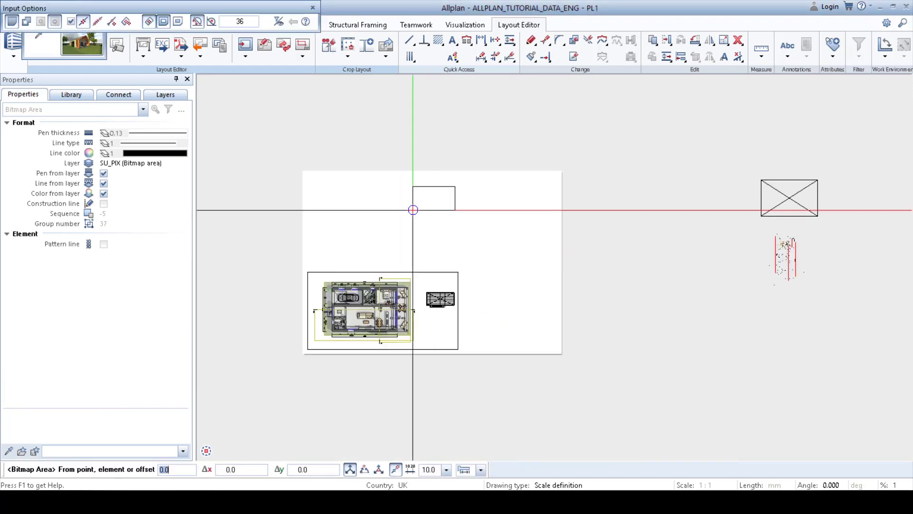
{"action": "middle_click_drag", "start_coordinate": [368, 137], "coordinate": [406, 186]}
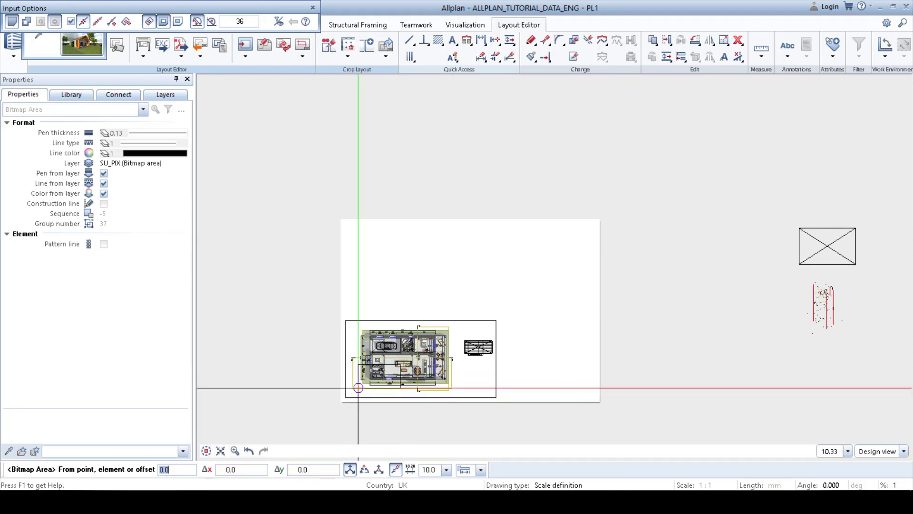
{"action": "middle_click_drag", "start_coordinate": [383, 310], "coordinate": [495, 385]}
{"action": "left_click", "coordinate": [399, 214]}
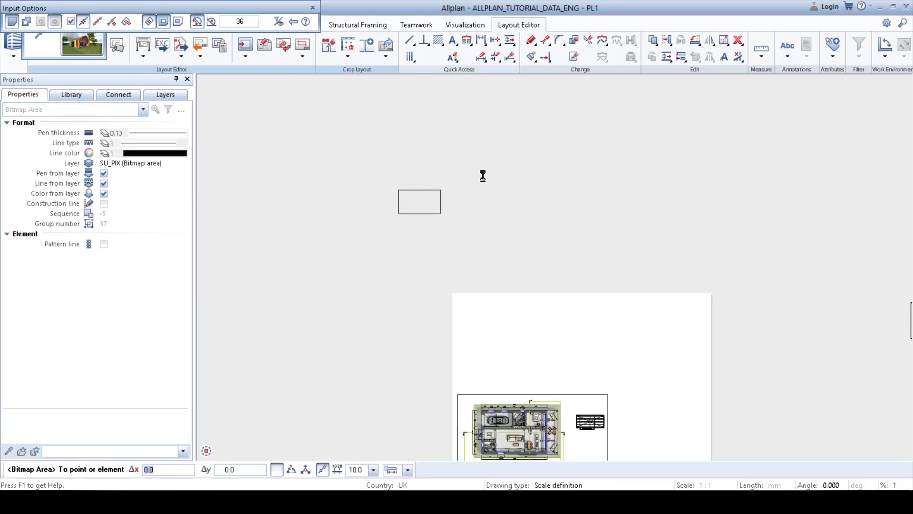
{"action": "left_click", "coordinate": [621, 82]}
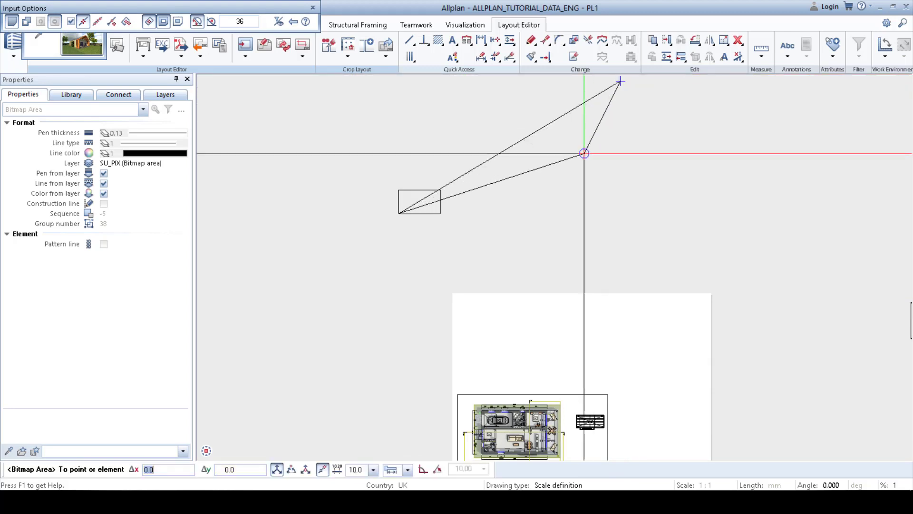
{"action": "left_click", "coordinate": [603, 246]}
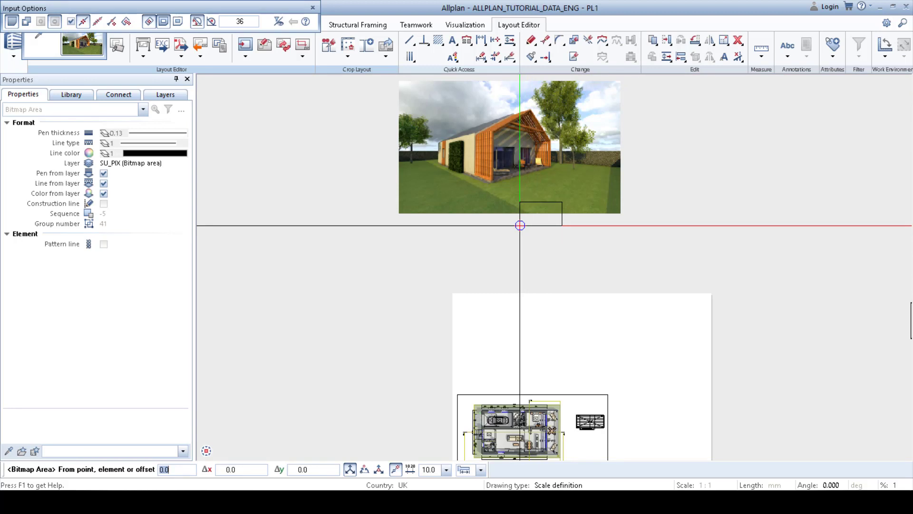
{"action": "key", "text": "Escape"}
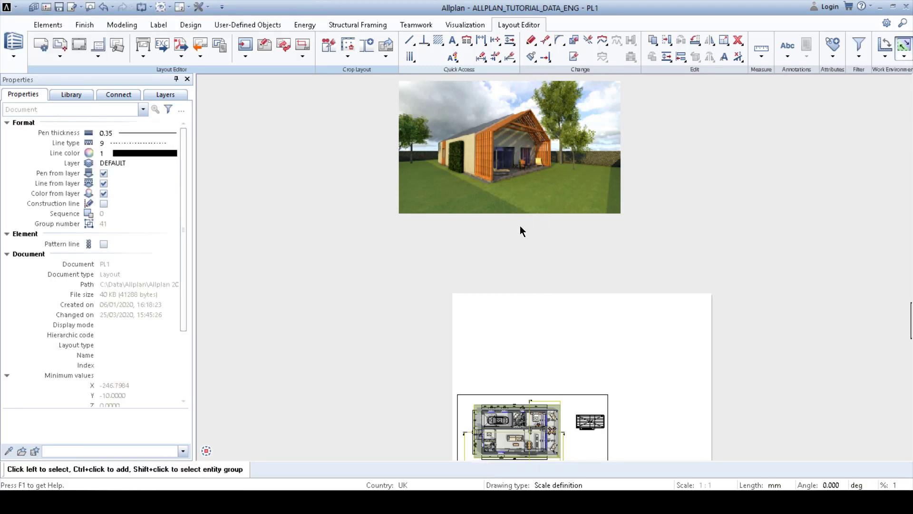
Move the exterior render by its upper-left corner to just inside the sheet's upper-left corner.
{"action": "left_click", "coordinate": [505, 197]}
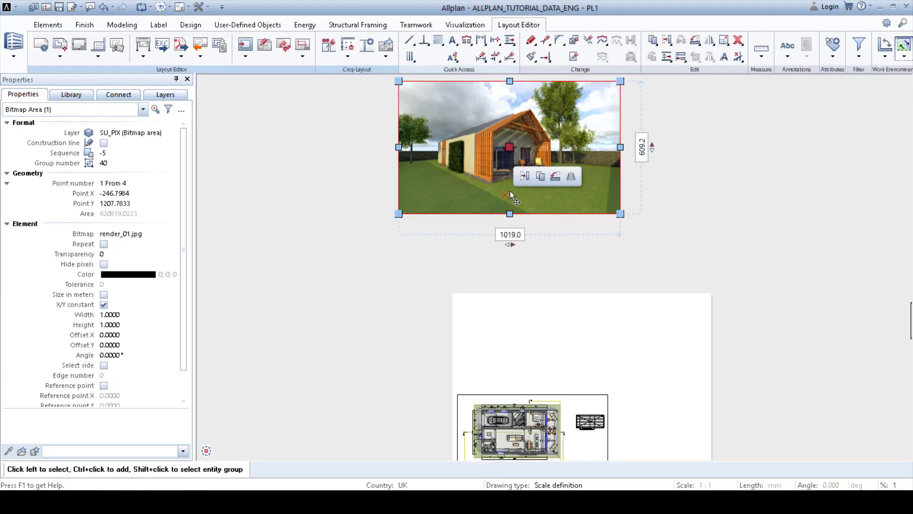
{"action": "left_click", "coordinate": [666, 40]}
{"action": "left_click", "coordinate": [399, 82]}
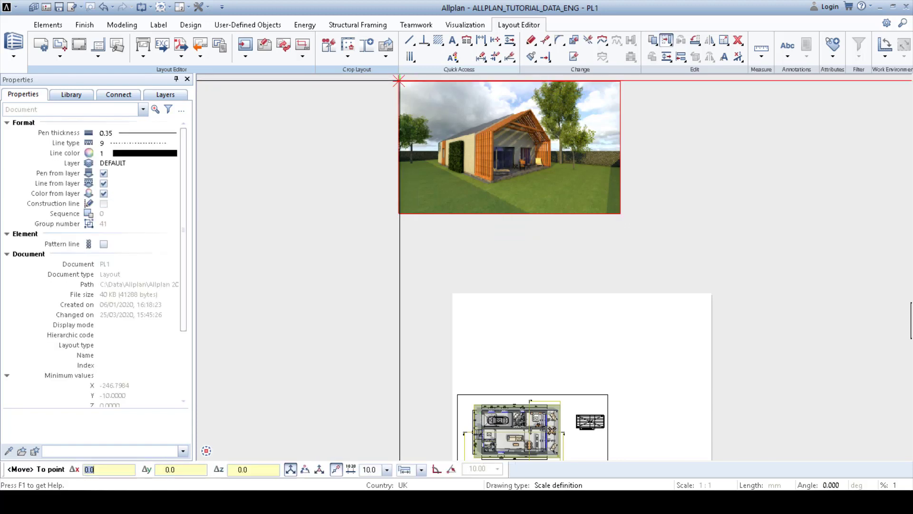
{"action": "scroll", "coordinate": [477, 449], "scroll_direction": "up", "scroll_amount": 4}
{"action": "scroll", "coordinate": [444, 362], "scroll_direction": "down", "scroll_amount": 1}
{"action": "left_click", "coordinate": [441, 146]}
{"action": "middle_click_drag", "start_coordinate": [454, 159], "coordinate": [374, 114]}
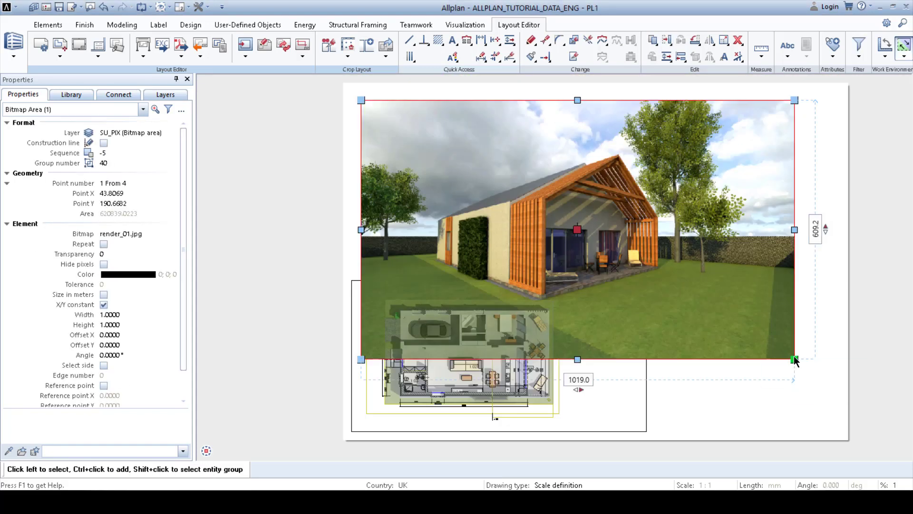
Shrink the exterior render from its lower-right corner until its lower edge meets the top of the floor plan window.
{"action": "left_click", "coordinate": [794, 359]}
{"action": "left_click", "coordinate": [748, 283]}
{"action": "key", "text": "Escape"}
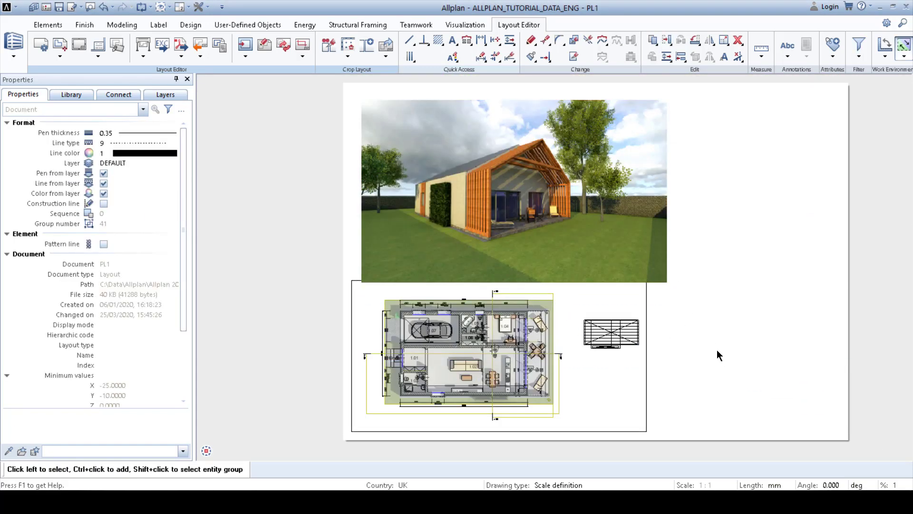
Move the floor plan window together with the rendered plan and its dimensions about 30 mm straight down.
{"action": "middle_click_drag", "start_coordinate": [717, 350], "coordinate": [679, 329]}
{"action": "scroll", "coordinate": [669, 339], "scroll_direction": "down", "scroll_amount": 3}
{"action": "scroll", "coordinate": [738, 329], "scroll_direction": "up", "scroll_amount": 3}
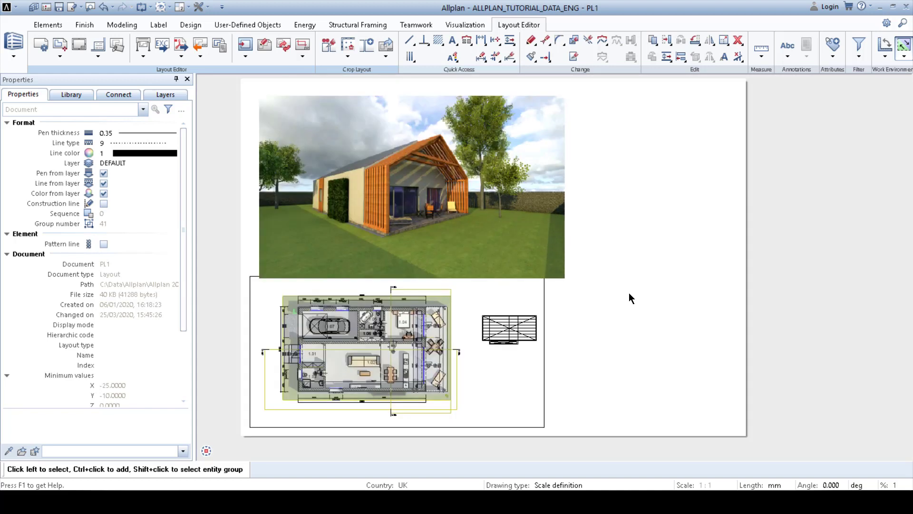
{"action": "middle_click_drag", "start_coordinate": [628, 293], "coordinate": [632, 314]}
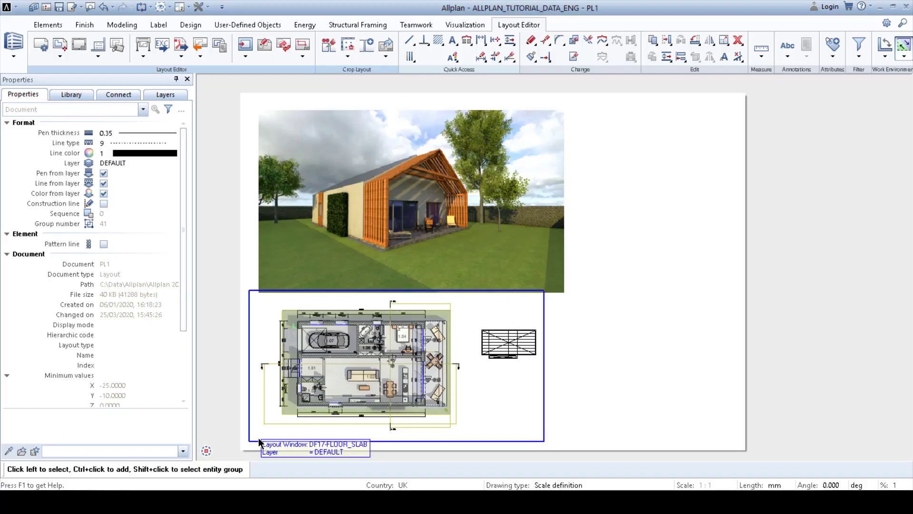
{"action": "left_click_drag", "start_coordinate": [402, 378], "coordinate": [235, 384]}
{"action": "scroll", "coordinate": [438, 367], "scroll_direction": "up", "scroll_amount": 3}
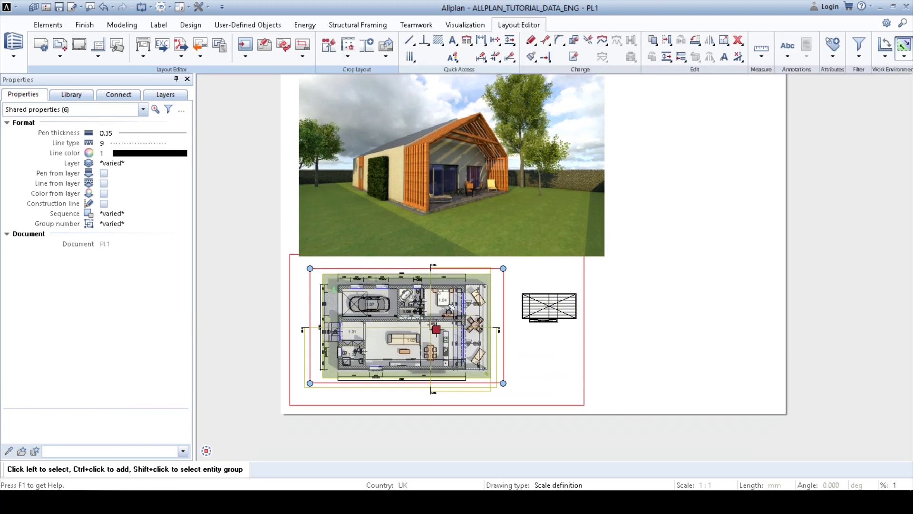
{"action": "left_click", "coordinate": [463, 298]}
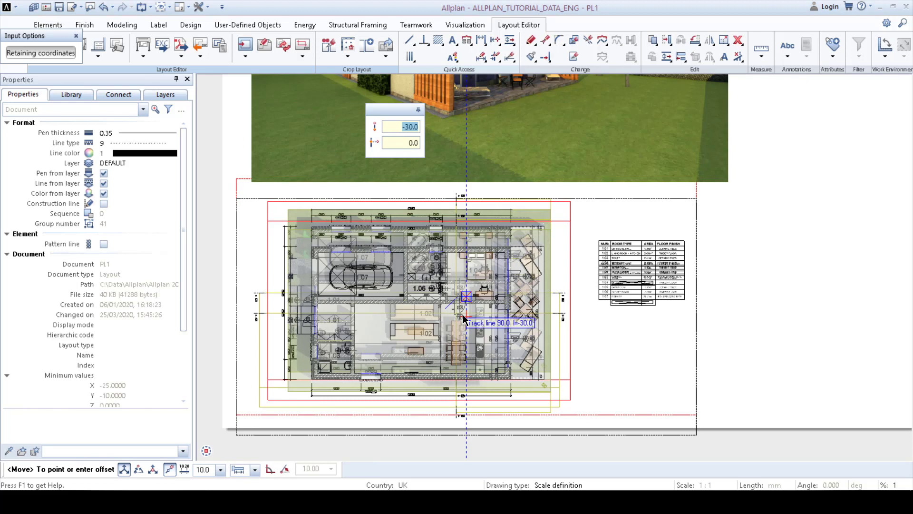
{"action": "left_click", "coordinate": [464, 315]}
{"action": "scroll", "coordinate": [479, 281], "scroll_direction": "down", "scroll_amount": 2}
{"action": "middle_click_drag", "start_coordinate": [479, 281], "coordinate": [403, 341]}
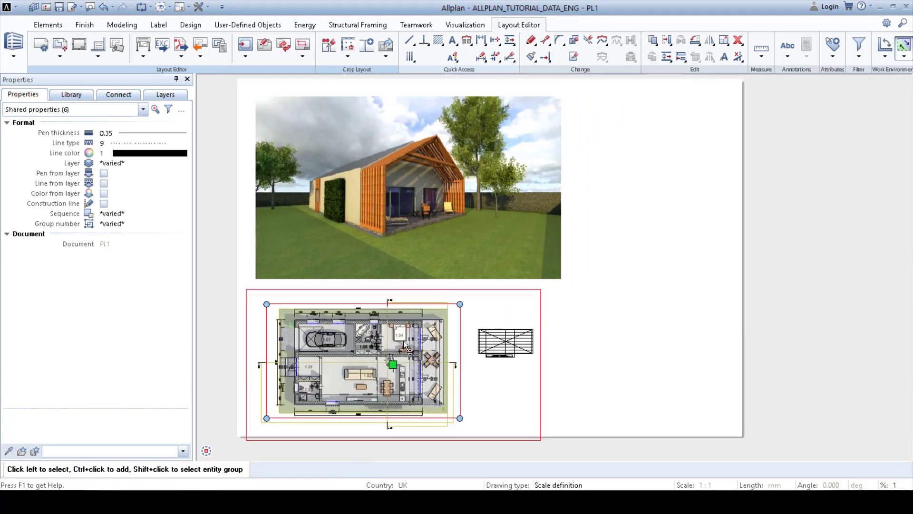
Enlarge the exterior render from its lower-right corner until its lower edge meets the top of the floor plan window.
{"action": "left_click", "coordinate": [498, 261]}
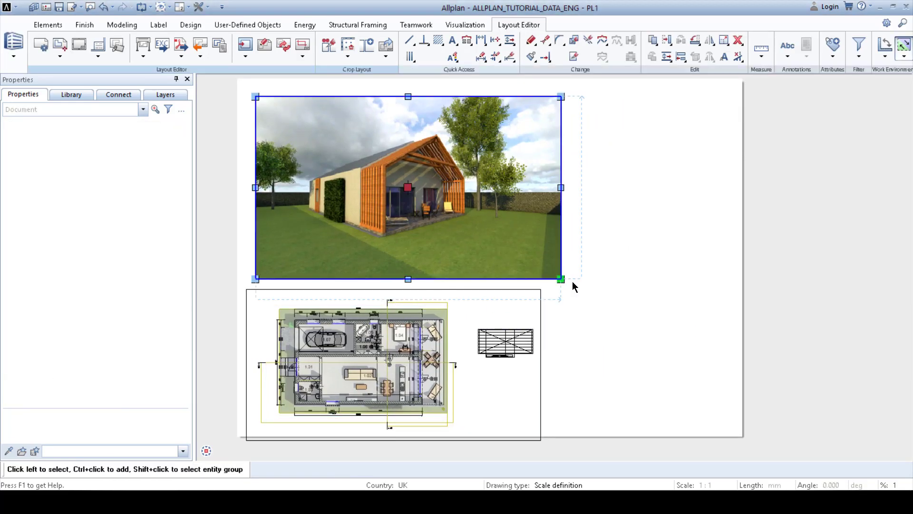
{"action": "left_click", "coordinate": [571, 280]}
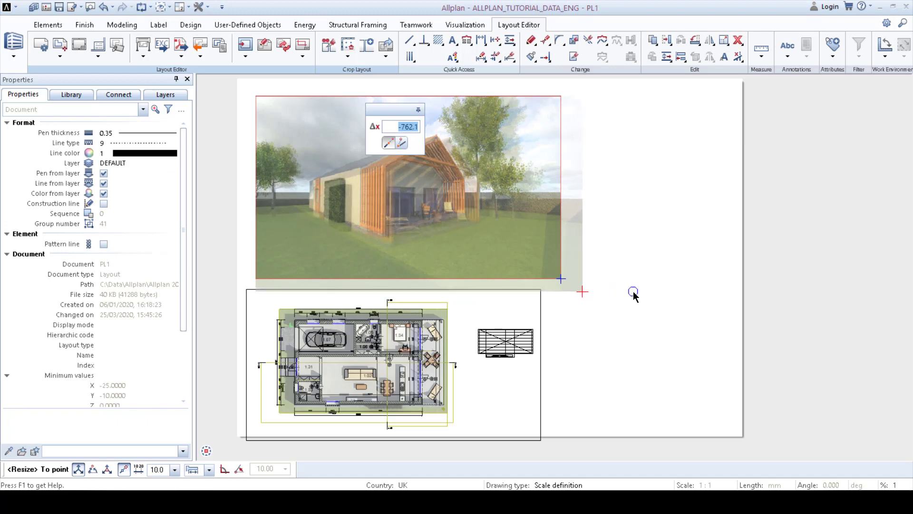
{"action": "left_click", "coordinate": [662, 294]}
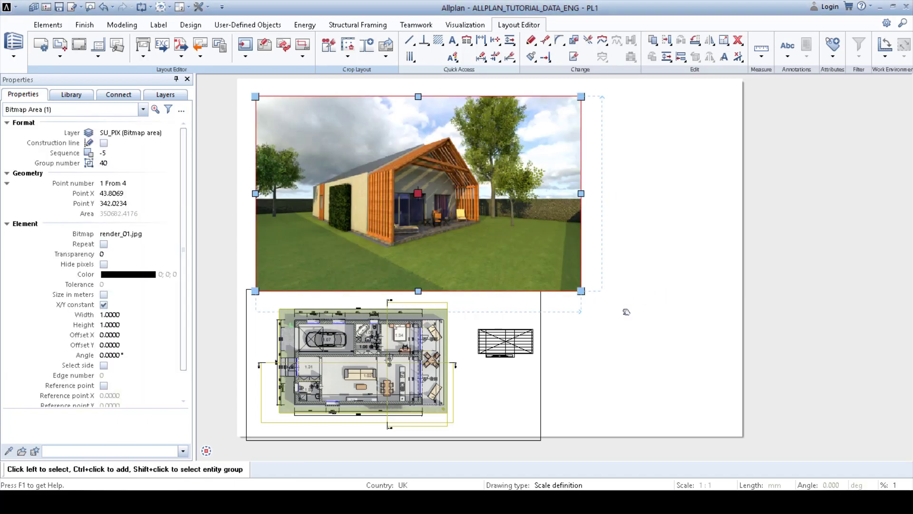
{"action": "key", "text": "Escape"}
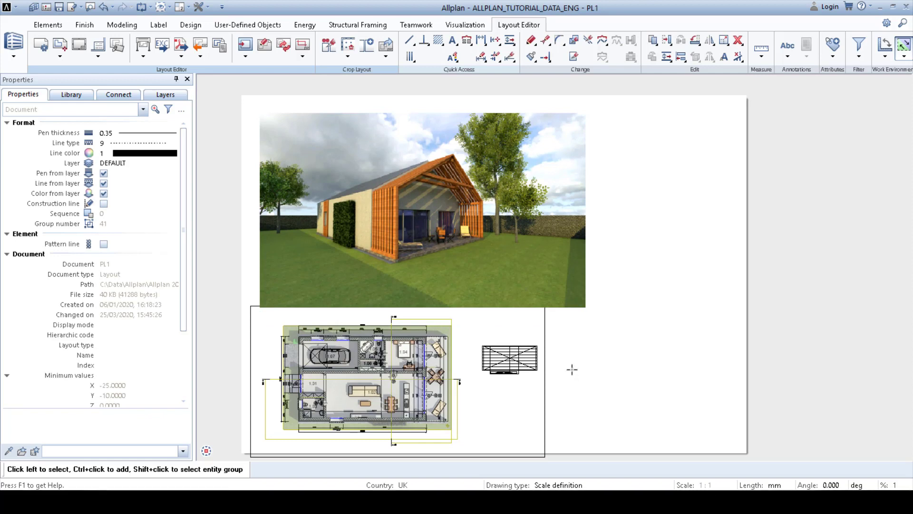
{"action": "middle_click_drag", "start_coordinate": [571, 369], "coordinate": [525, 340]}
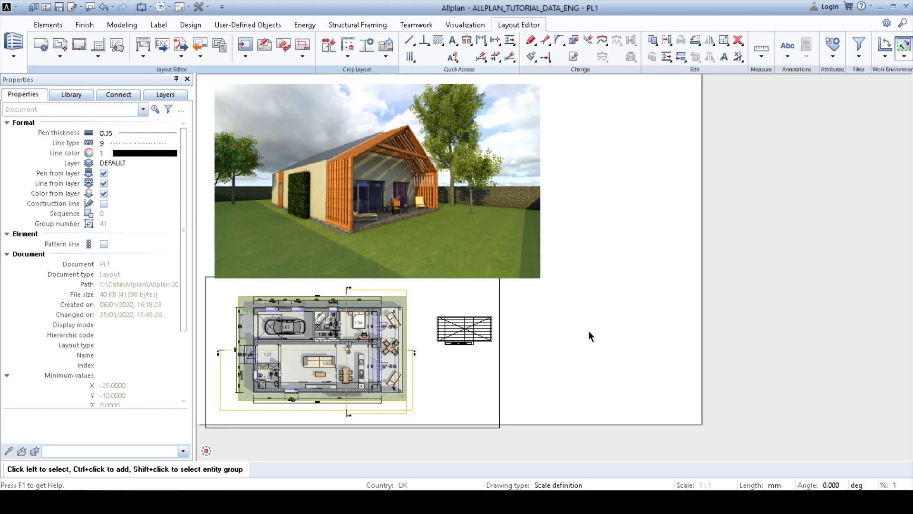
Import the OUTPUT_LAYOUT_TUTORIAL PDF from the Desktop folder into the layout at scale 1.00 with the default import settings.
{"action": "key", "text": "alt+Tab"}
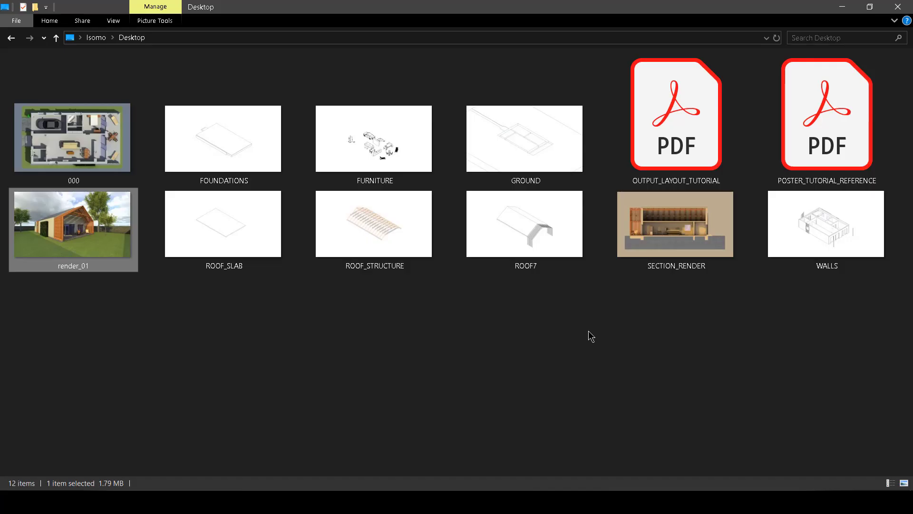
{"action": "left_click", "coordinate": [589, 331]}
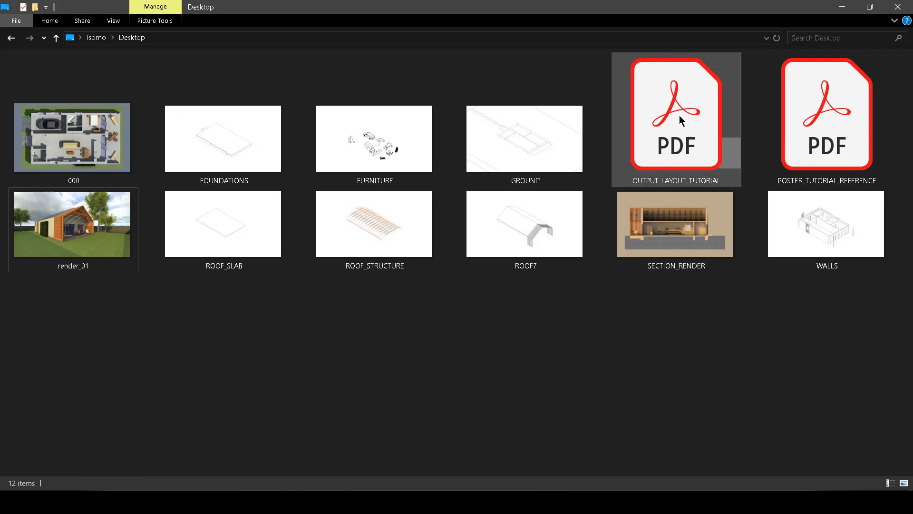
{"action": "left_click_drag", "start_coordinate": [680, 119], "coordinate": [626, 182]}
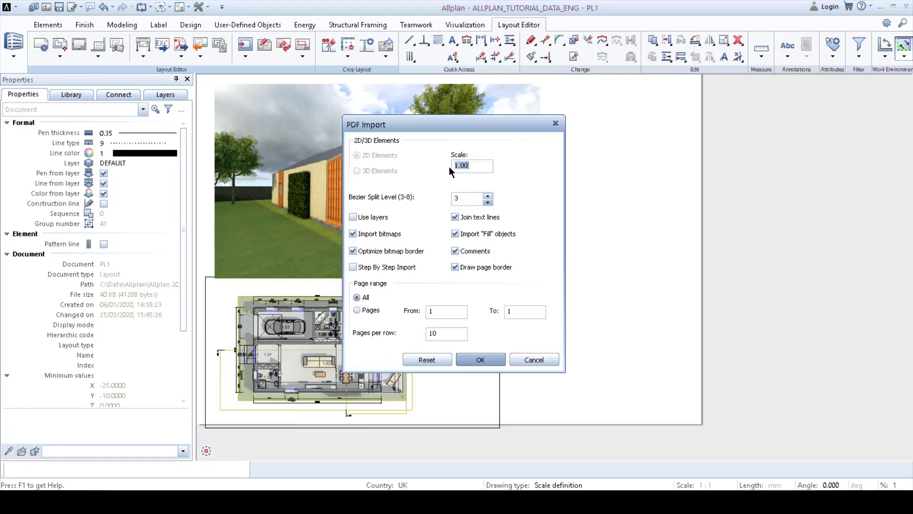
{"action": "left_click", "coordinate": [481, 360]}
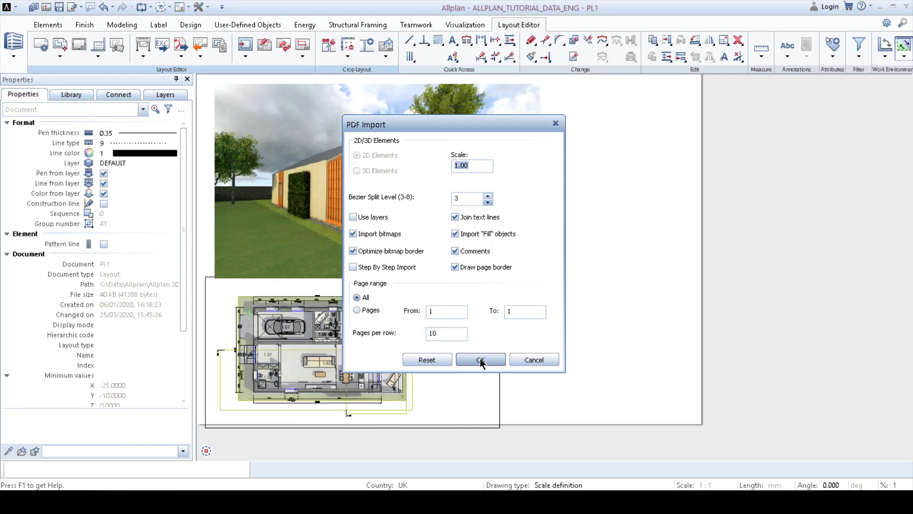
{"action": "left_click", "coordinate": [480, 360]}
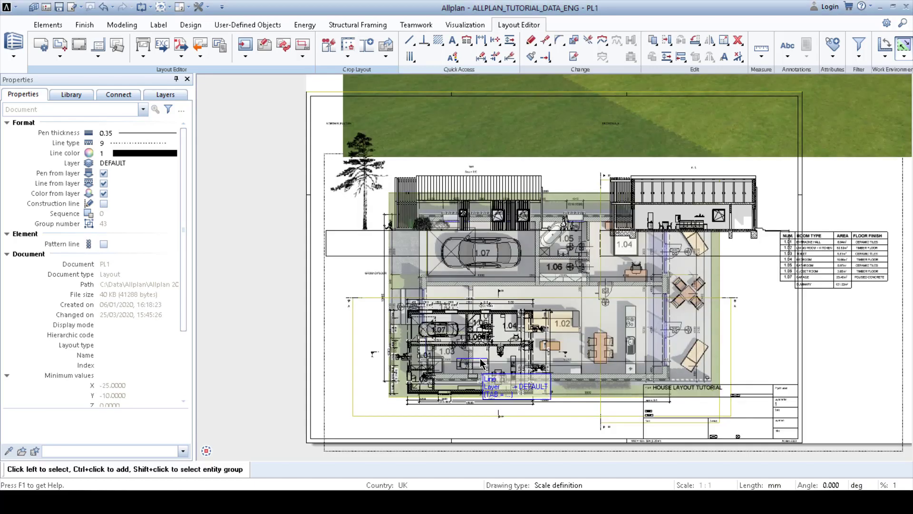
Move the whole imported PDF drawing, without the rendered plan's bitmap area, to the empty space below the sheet.
{"action": "scroll", "coordinate": [480, 363], "scroll_direction": "down", "scroll_amount": 4}
{"action": "middle_click_drag", "start_coordinate": [480, 363], "coordinate": [438, 332]}
{"action": "scroll", "coordinate": [521, 304], "scroll_direction": "up", "scroll_amount": 3}
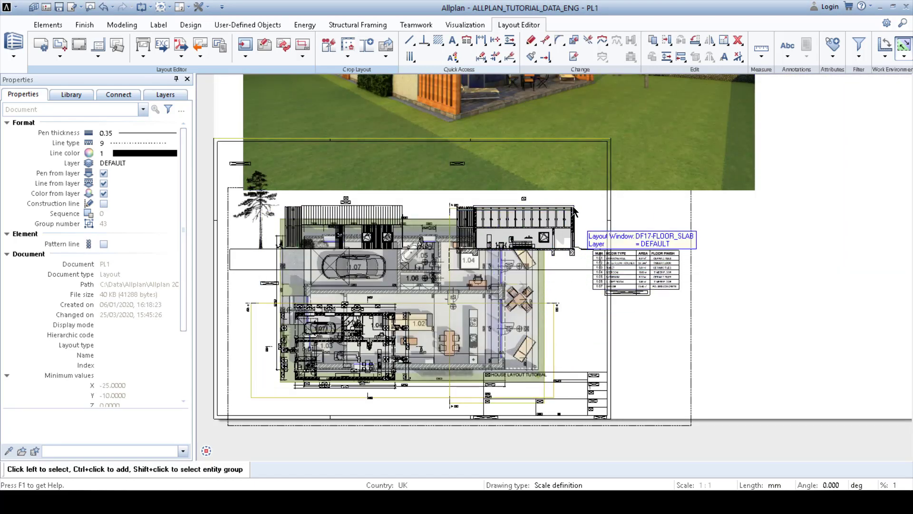
{"action": "scroll", "coordinate": [504, 200], "scroll_direction": "down", "scroll_amount": 1}
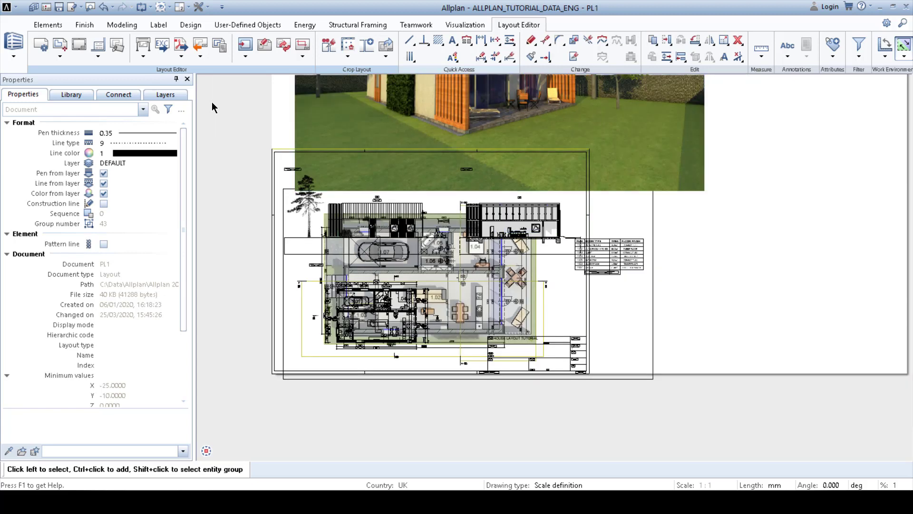
{"action": "left_click_drag", "start_coordinate": [418, 281], "coordinate": [609, 416]}
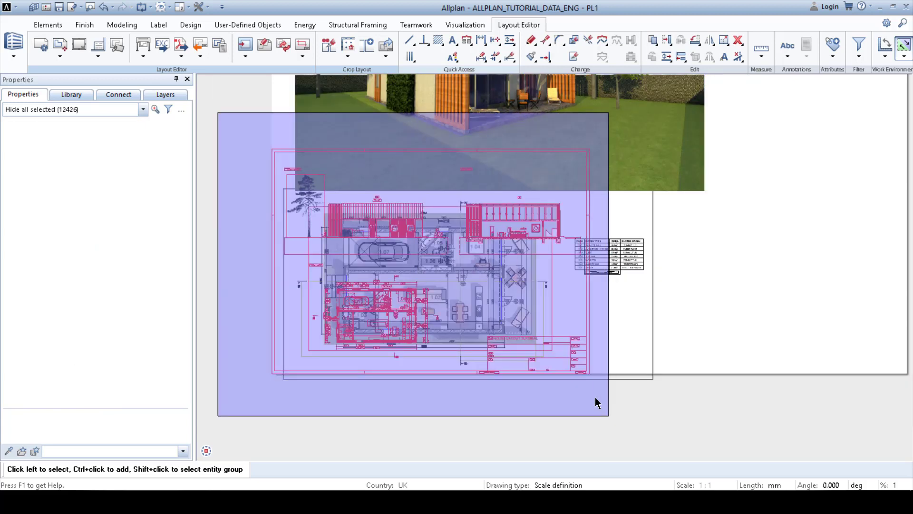
{"action": "scroll", "coordinate": [568, 311], "scroll_direction": "up", "scroll_amount": 2}
{"action": "scroll", "coordinate": [567, 311], "scroll_direction": "up", "scroll_amount": 1}
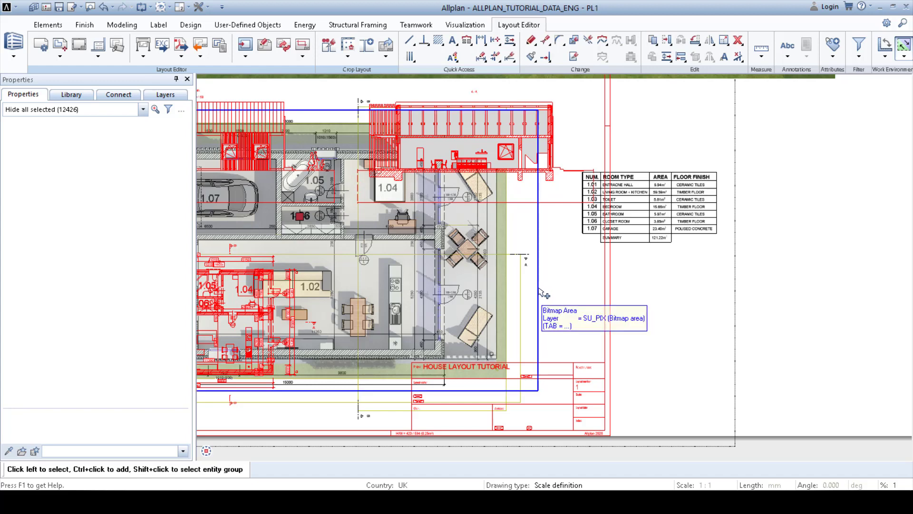
{"action": "scroll", "coordinate": [623, 308], "scroll_direction": "down", "scroll_amount": 3}
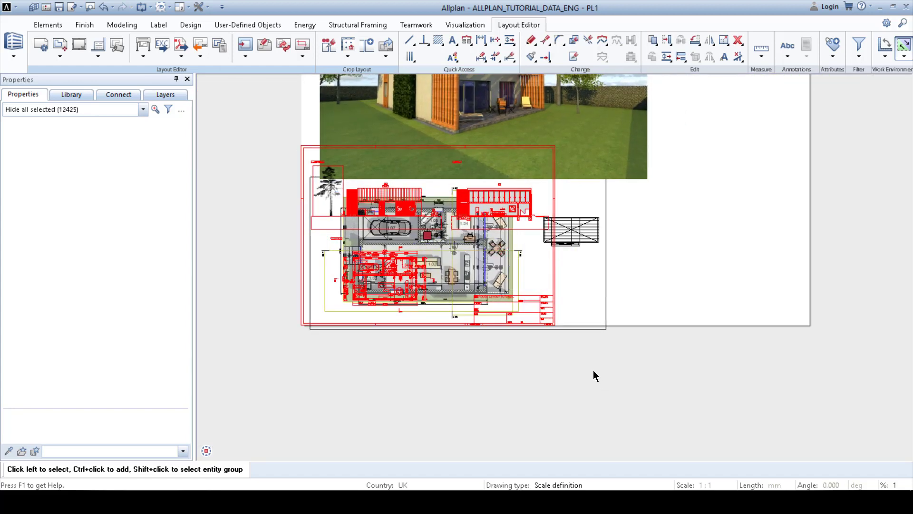
{"action": "left_click", "coordinate": [437, 240]}
{"action": "middle_click_drag", "start_coordinate": [624, 331], "coordinate": [467, 185]}
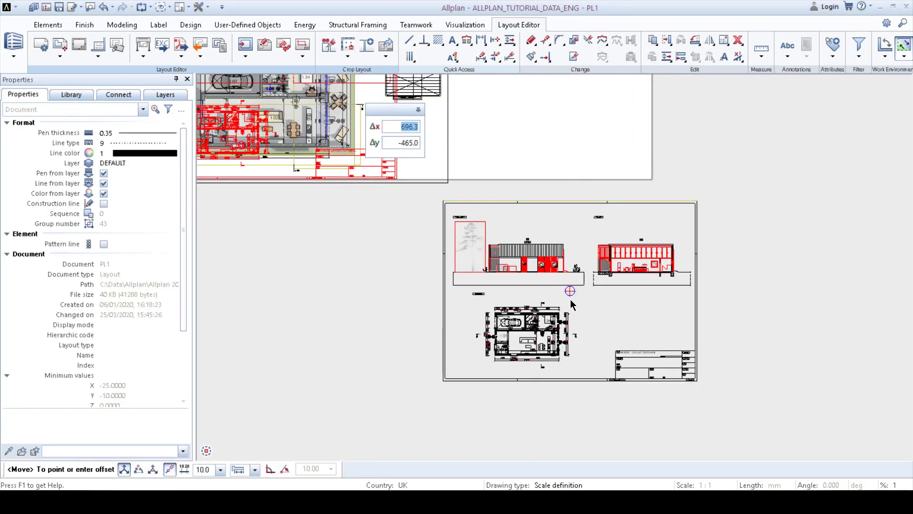
{"action": "left_click", "coordinate": [579, 299]}
{"action": "left_click_drag", "start_coordinate": [578, 299], "coordinate": [578, 298]}
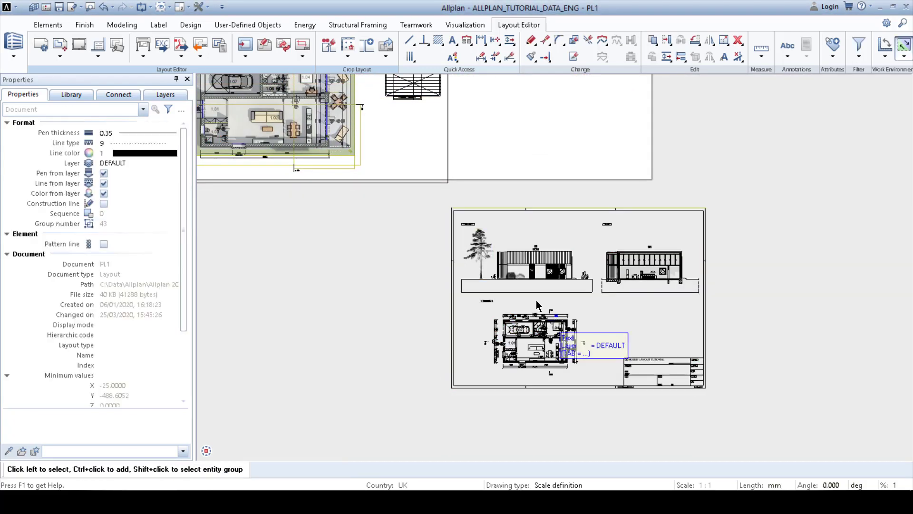
Resize the entire imported PDF drawing by a factor of 2 about a fixed point near its centre.
{"action": "left_click_drag", "start_coordinate": [425, 194], "coordinate": [746, 411]}
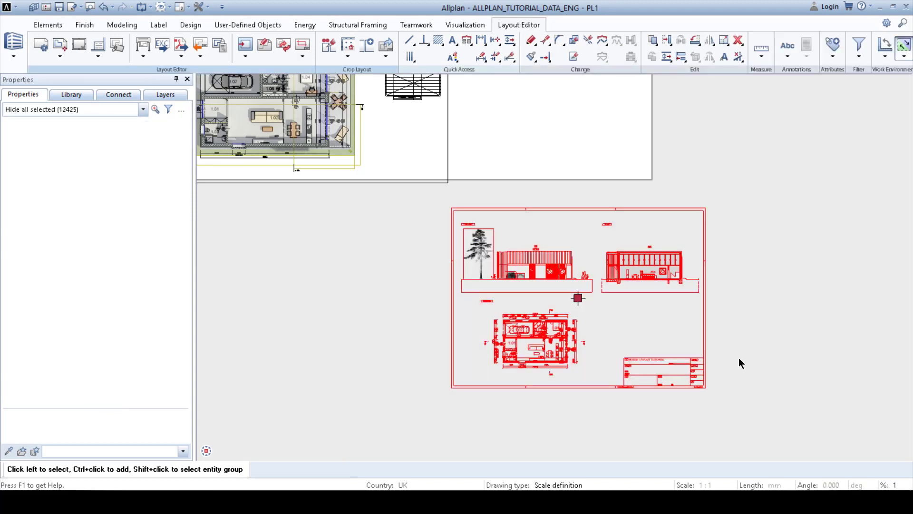
{"action": "left_click", "coordinate": [723, 38]}
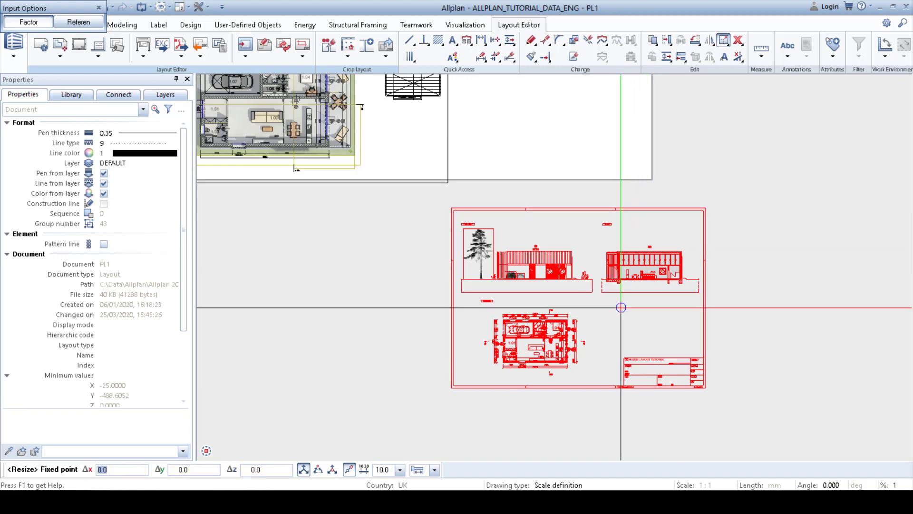
{"action": "left_click", "coordinate": [576, 307]}
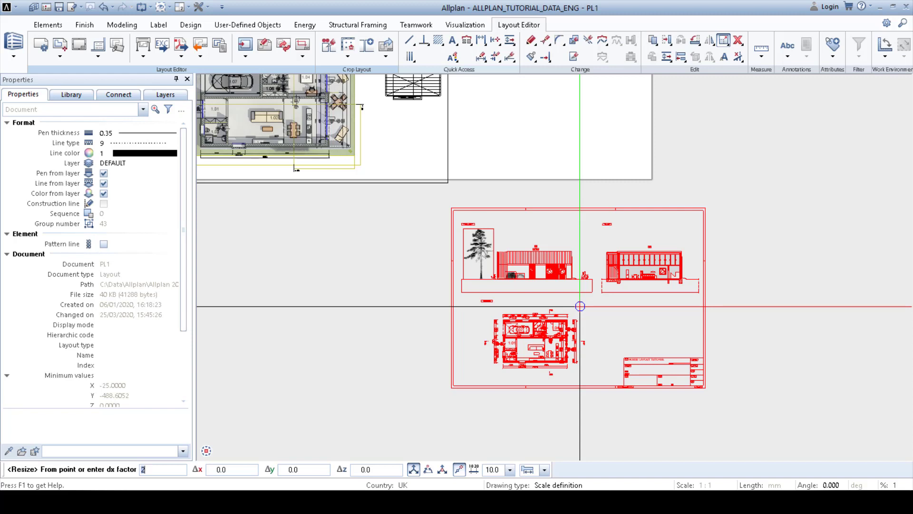
{"action": "key", "text": "Return"}
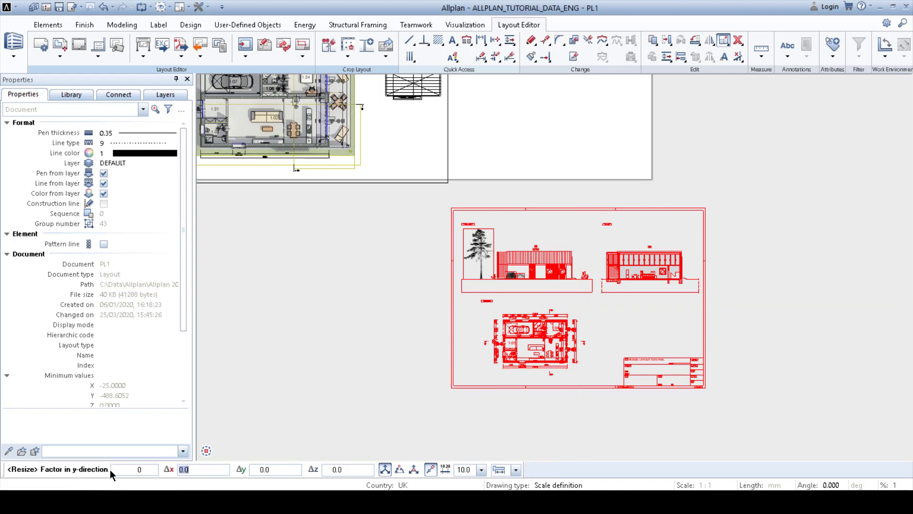
{"action": "key", "text": "Return"}
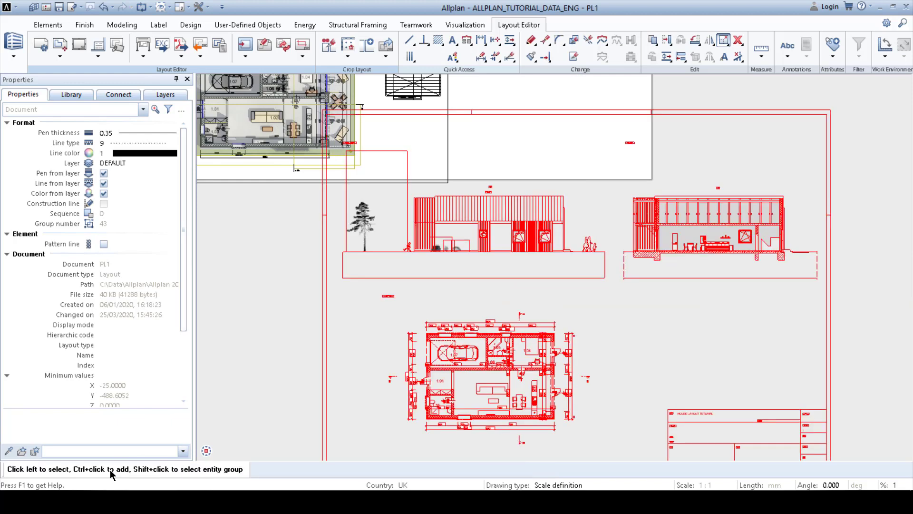
Move the enlarged PDF drawing down and to the right until it is clear of the layout sheet.
{"action": "scroll", "coordinate": [461, 324], "scroll_direction": "down", "scroll_amount": 1}
{"action": "middle_click_drag", "start_coordinate": [460, 326], "coordinate": [487, 256]}
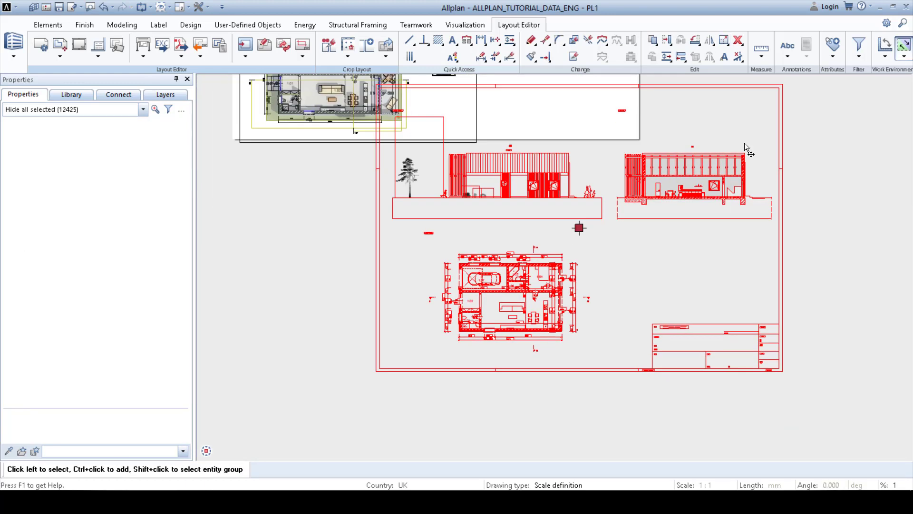
{"action": "left_click_drag", "start_coordinate": [579, 228], "coordinate": [655, 295]}
{"action": "left_click", "coordinate": [655, 295]}
{"action": "mouse_move", "coordinate": [656, 295]}
{"action": "middle_mouse_down"}
{"action": "mouse_move", "coordinate": [631, 286]}
{"action": "mouse_move", "coordinate": [631, 273]}
{"action": "middle_mouse_up"}
{"action": "key", "text": "Escape"}
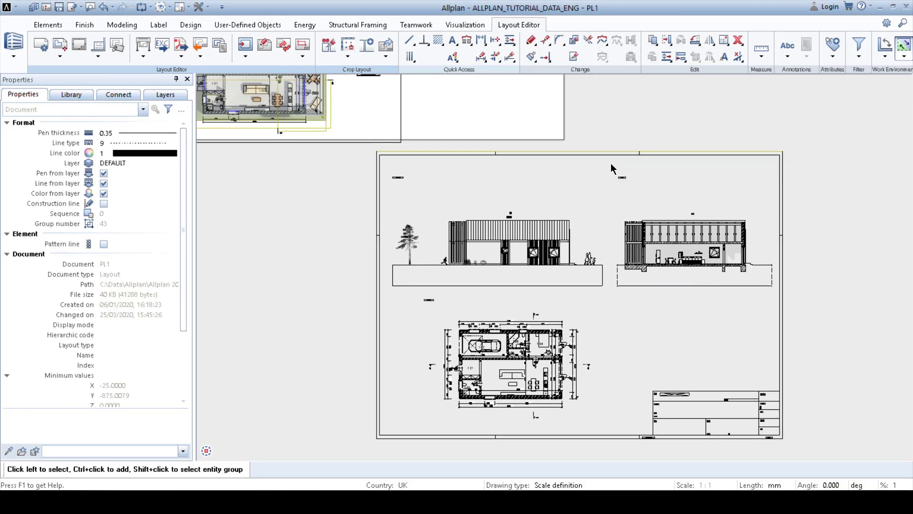
{"action": "left_click_drag", "start_coordinate": [614, 165], "coordinate": [777, 304]}
{"action": "left_click", "coordinate": [690, 238]}
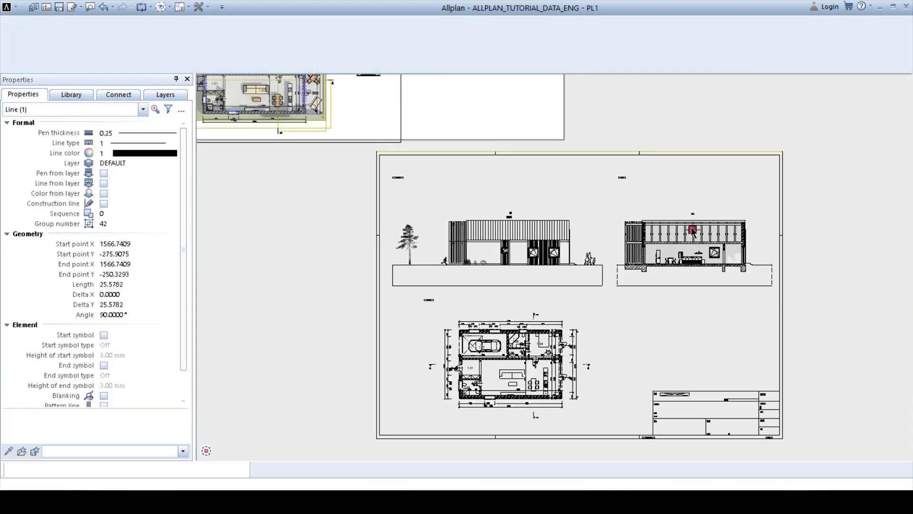
{"action": "key", "text": "Escape"}
Move the section drawing with its labels about 637 mm left and 476 mm up, onto the sheet beside the room table.
{"action": "left_click_drag", "start_coordinate": [603, 166], "coordinate": [776, 302]}
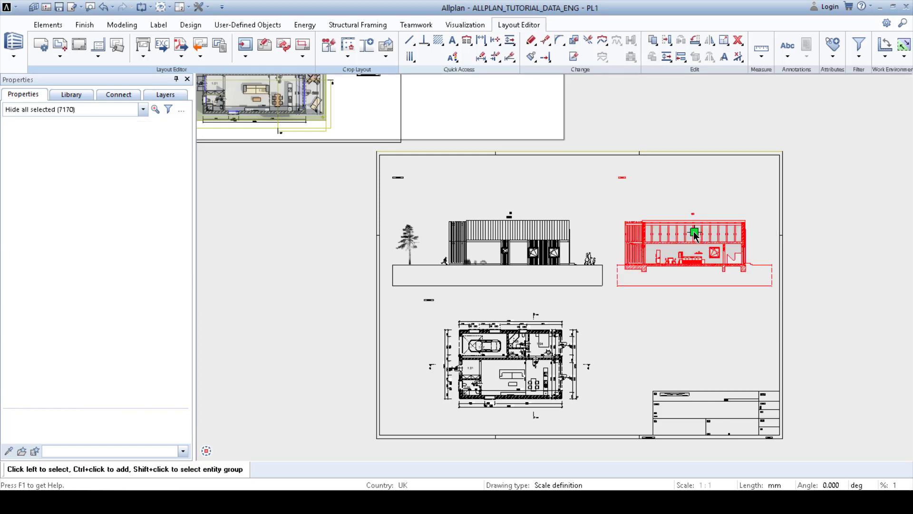
{"action": "key", "text": "ctrl+v"}
{"action": "middle_click_drag", "start_coordinate": [541, 152], "coordinate": [617, 286]}
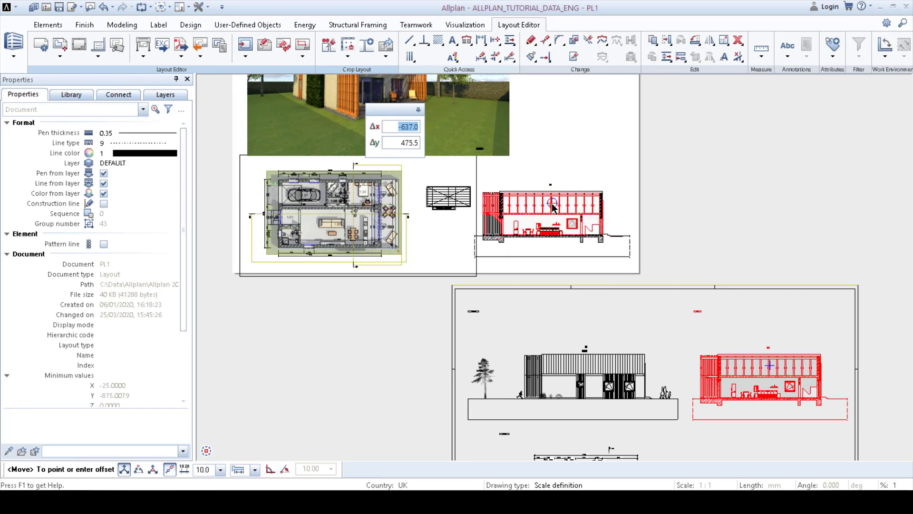
{"action": "left_click", "coordinate": [552, 208]}
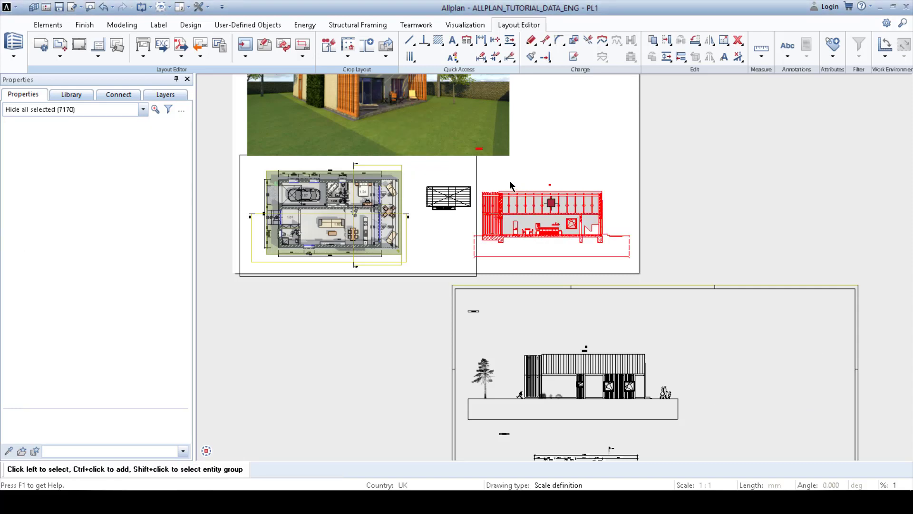
Move the SECTION A-A label off the exterior render into the white space above the section drawing's left end.
{"action": "scroll", "coordinate": [481, 155], "scroll_direction": "up", "scroll_amount": 4}
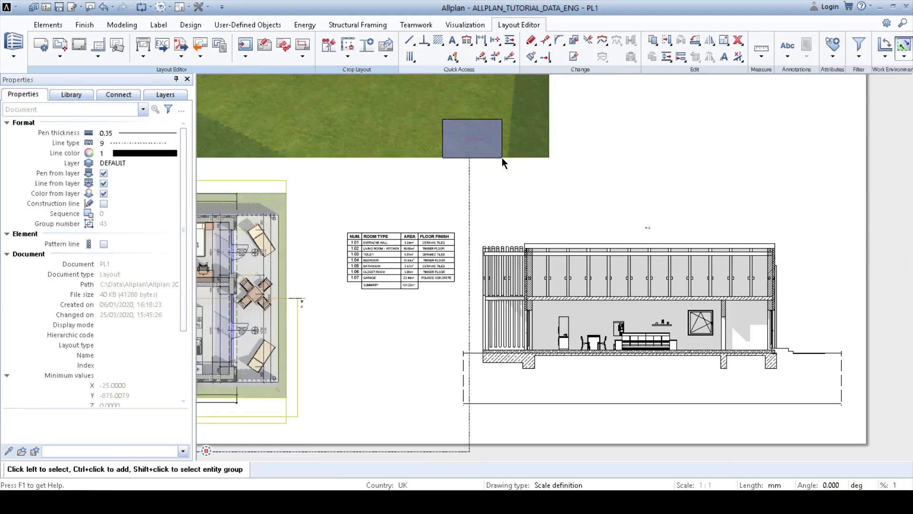
{"action": "left_click", "coordinate": [476, 140]}
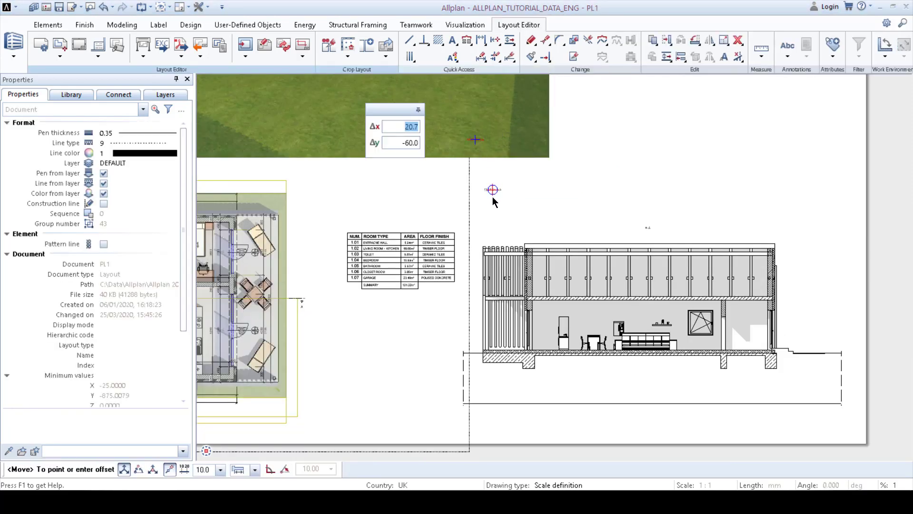
{"action": "left_click", "coordinate": [493, 211]}
Move the floor plan, its rendered overlay and the room table together 20 mm to the left.
{"action": "scroll", "coordinate": [472, 260], "scroll_direction": "down", "scroll_amount": 1}
{"action": "middle_click_drag", "start_coordinate": [472, 260], "coordinate": [644, 256]}
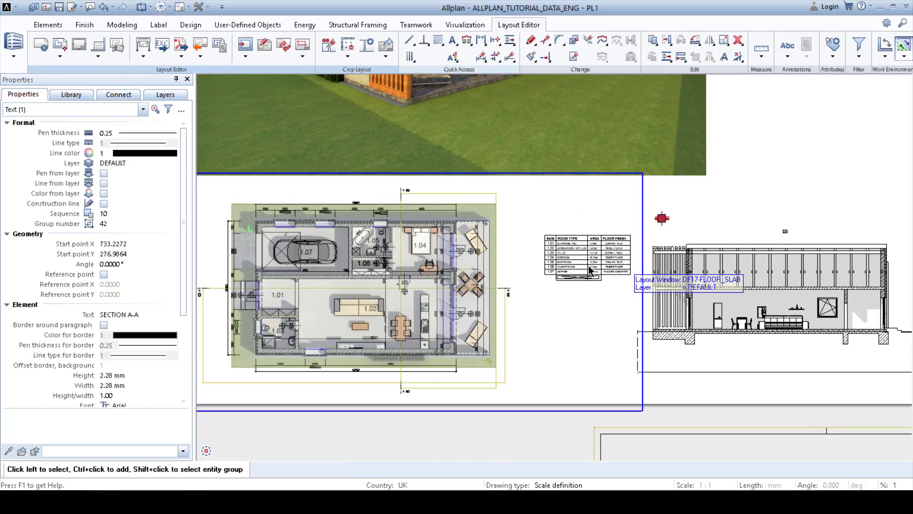
{"action": "left_click", "coordinate": [573, 221]}
{"action": "left_click_drag", "start_coordinate": [542, 202], "coordinate": [205, 255]}
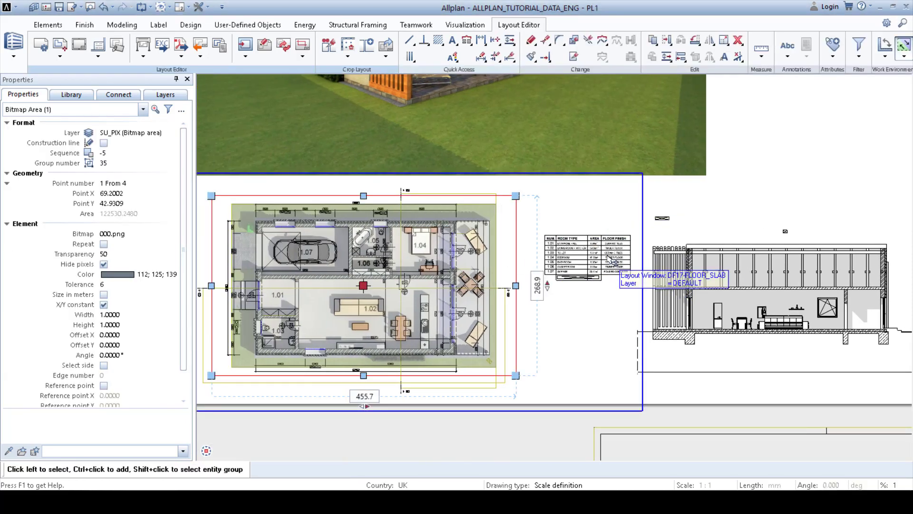
{"action": "middle_click_drag", "start_coordinate": [586, 298], "coordinate": [628, 278]}
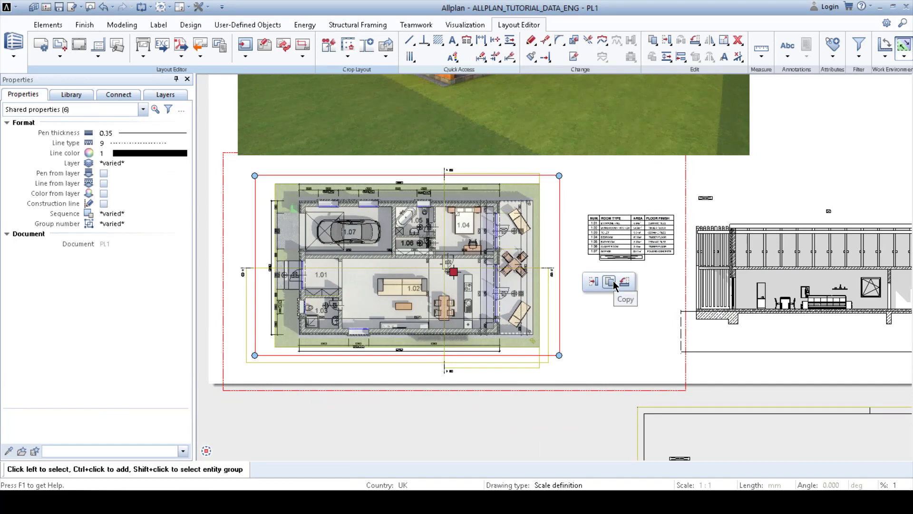
{"action": "left_click", "coordinate": [452, 272]}
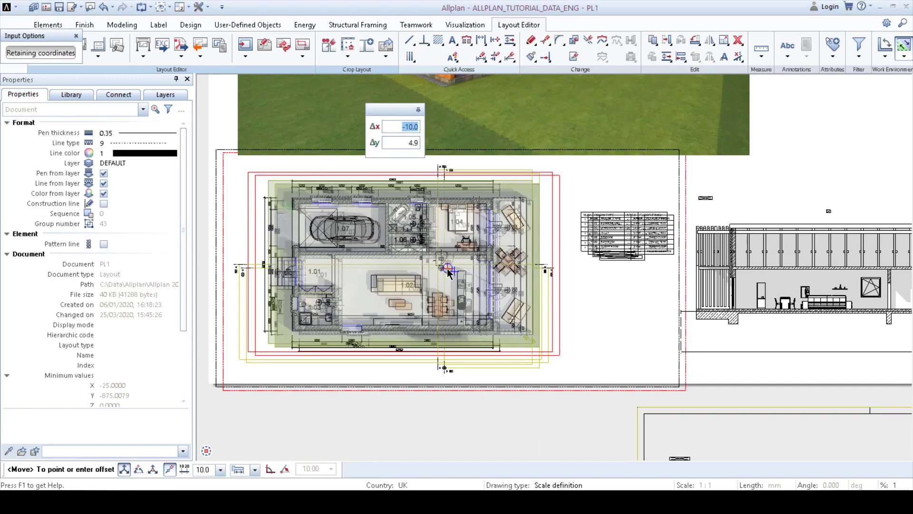
{"action": "left_click", "coordinate": [443, 274]}
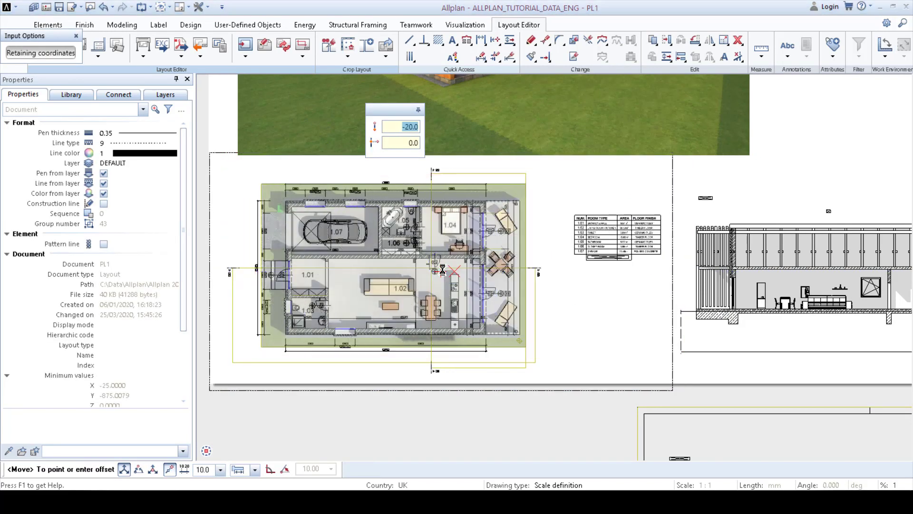
{"action": "key", "text": "Escape"}
Delete the small A - A text above the middle of the section drawing's roof.
{"action": "middle_click_drag", "start_coordinate": [898, 275], "coordinate": [752, 282]}
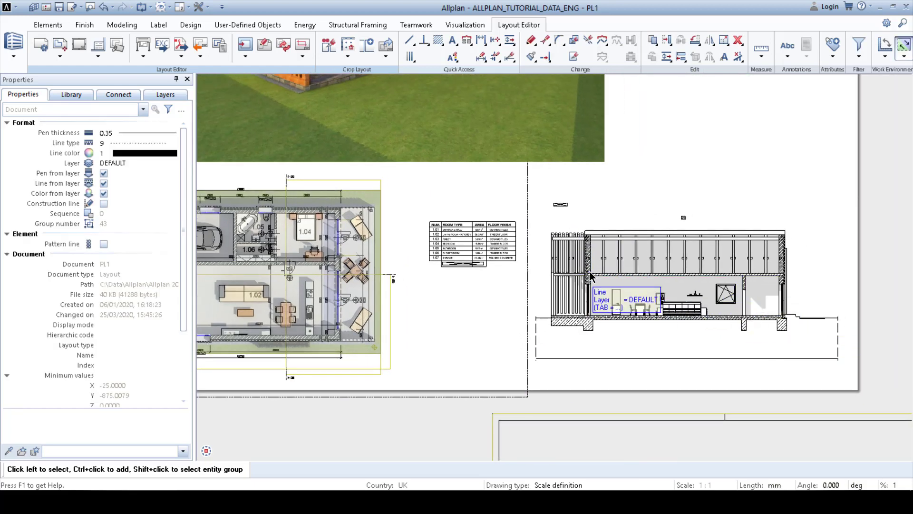
{"action": "middle_click_drag", "start_coordinate": [590, 272], "coordinate": [540, 175]}
{"action": "scroll", "coordinate": [541, 175], "scroll_direction": "down", "scroll_amount": 1}
{"action": "scroll", "coordinate": [529, 119], "scroll_direction": "up", "scroll_amount": 3}
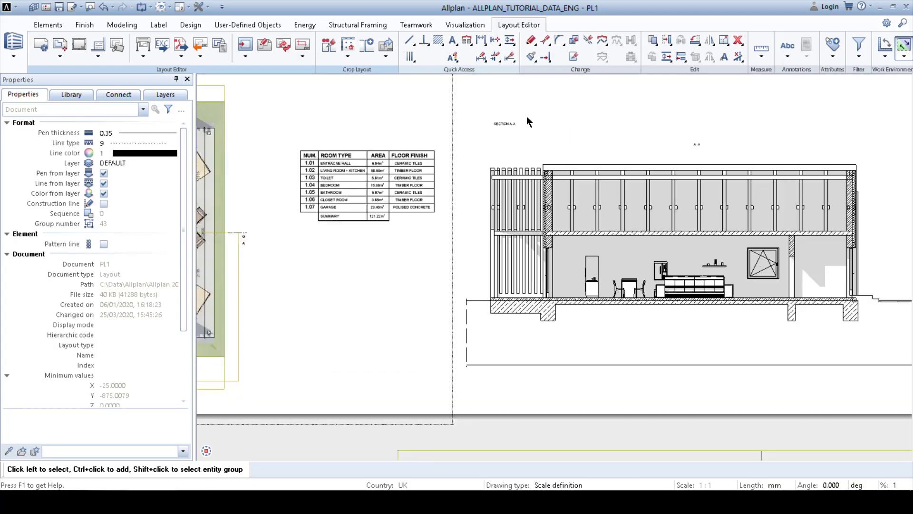
{"action": "left_click", "coordinate": [661, 181]}
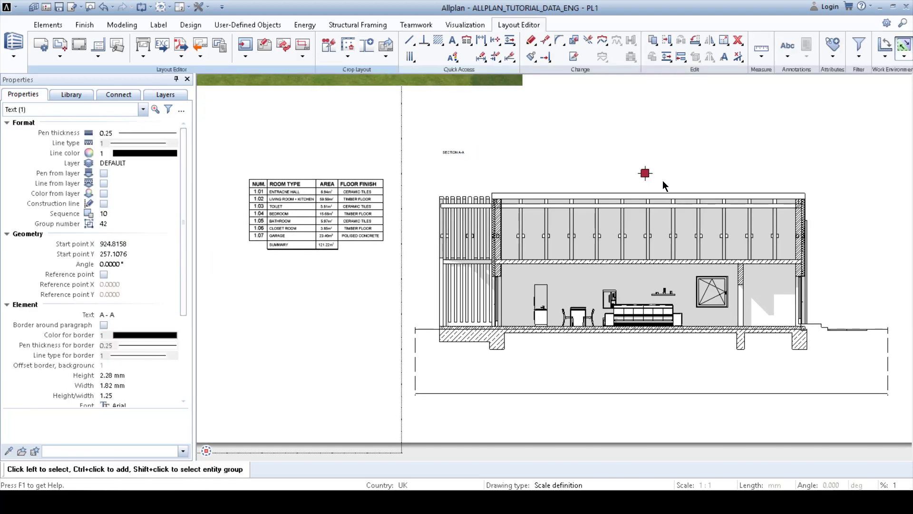
{"action": "key", "text": "Delete"}
Set the text height of the SECTION A-A label to 5.00 mm.
{"action": "middle_click_drag", "start_coordinate": [664, 190], "coordinate": [599, 206]}
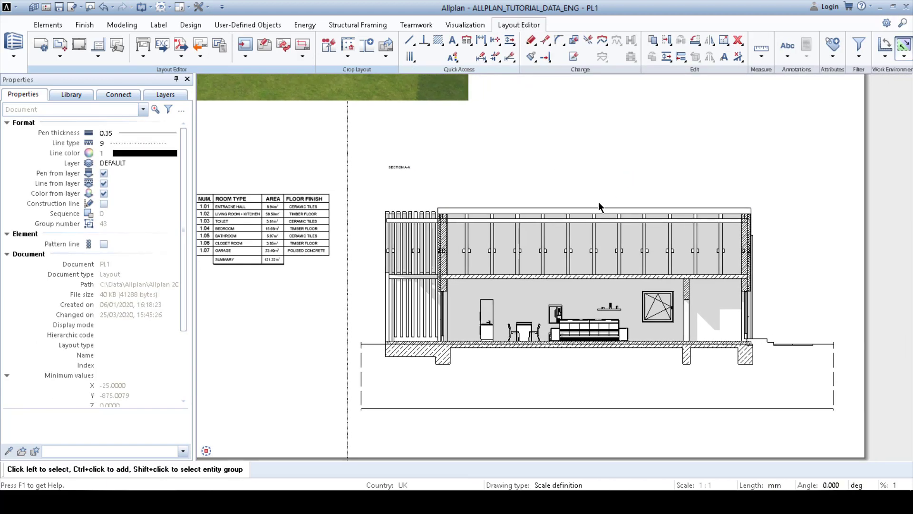
{"action": "scroll", "coordinate": [403, 167], "scroll_direction": "up", "scroll_amount": 2}
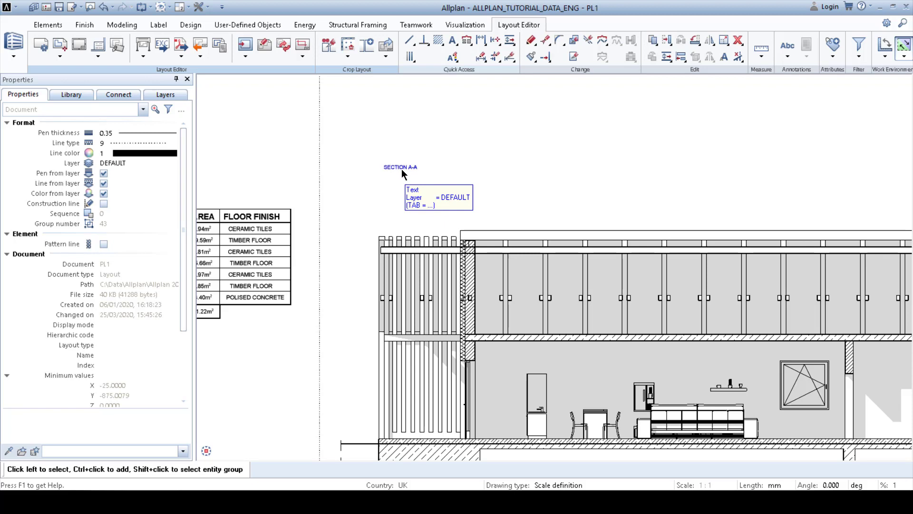
{"action": "double_click", "coordinate": [402, 168]}
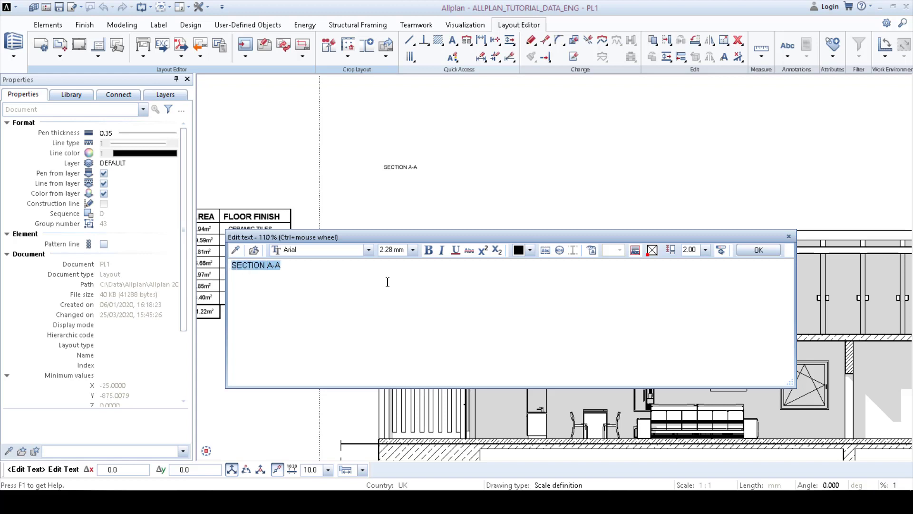
{"action": "left_click", "coordinate": [412, 250]}
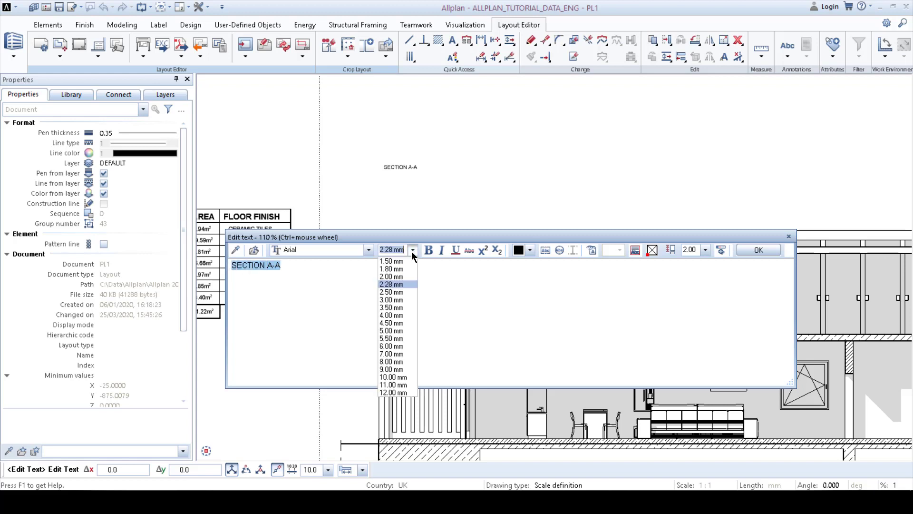
{"action": "left_click", "coordinate": [397, 331]}
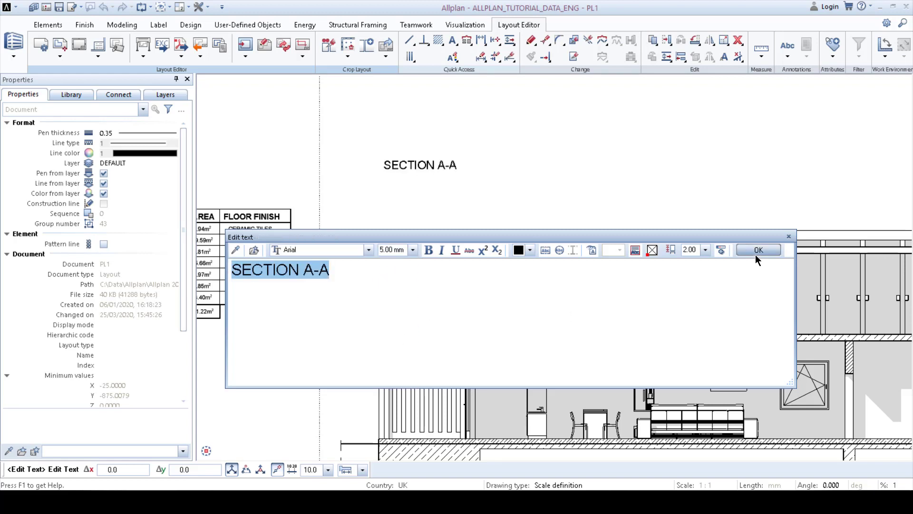
{"action": "left_click", "coordinate": [757, 251]}
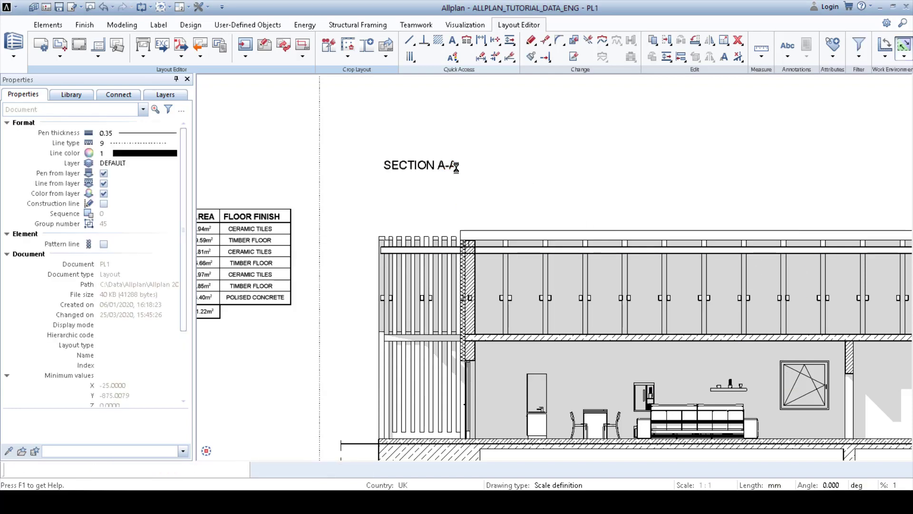
Add the scale to the section label so that it reads SECTION A-A 1:50.
{"action": "left_click", "coordinate": [455, 168]}
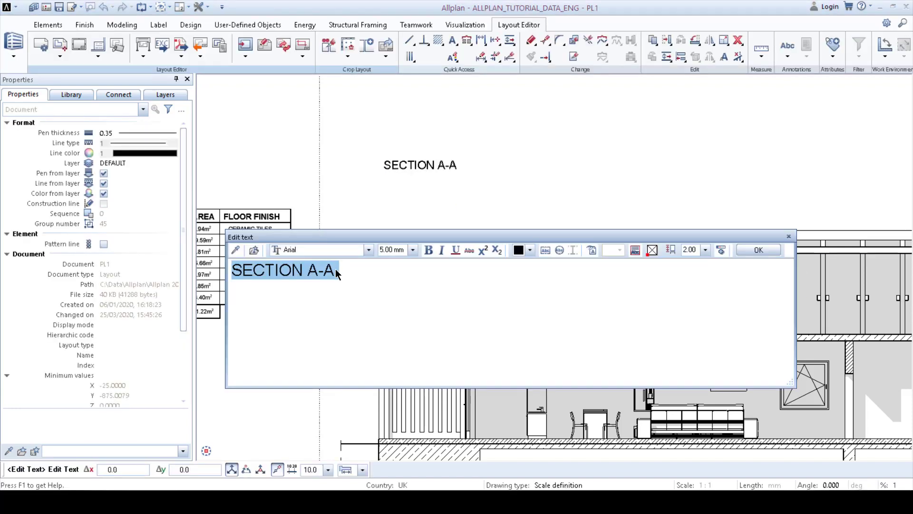
{"action": "left_click", "coordinate": [344, 274]}
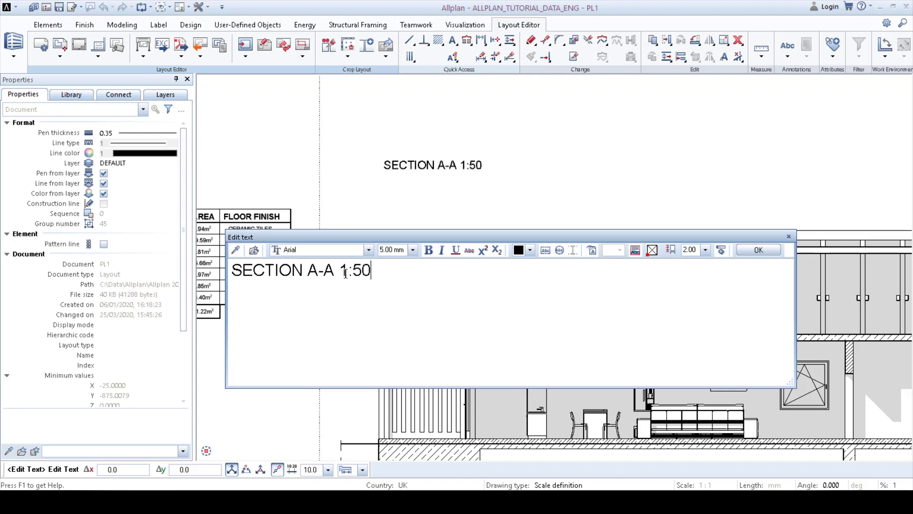
{"action": "left_click", "coordinate": [757, 250]}
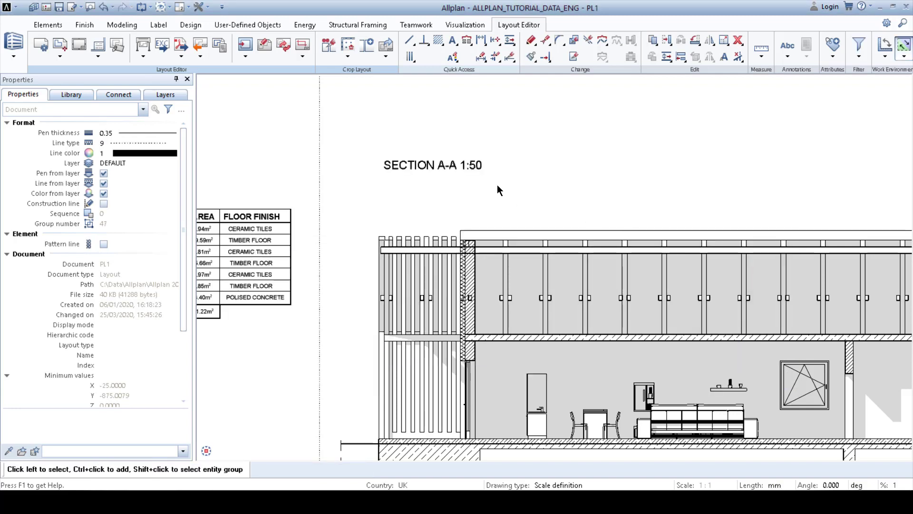
Move the SECTION A-A 1:50 label 40 mm straight up, to just below the exterior render.
{"action": "scroll", "coordinate": [444, 193], "scroll_direction": "down", "scroll_amount": 3}
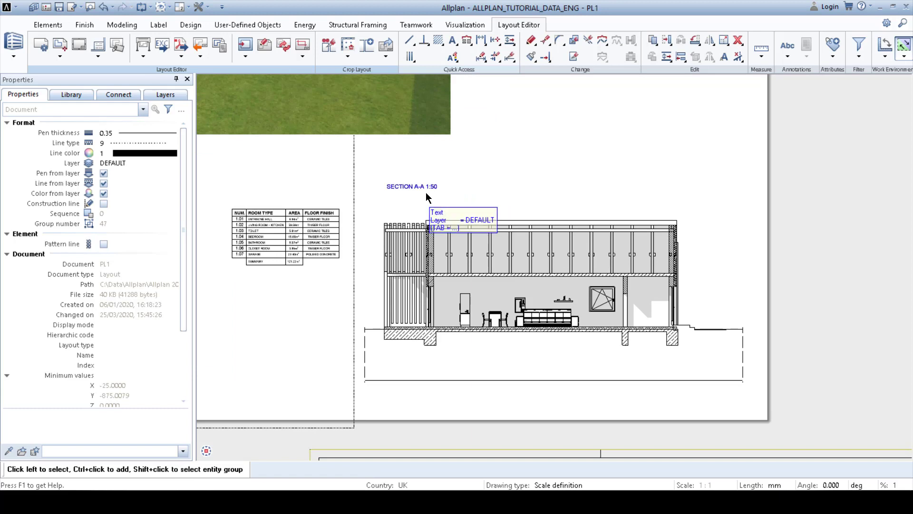
{"action": "left_click", "coordinate": [411, 186]}
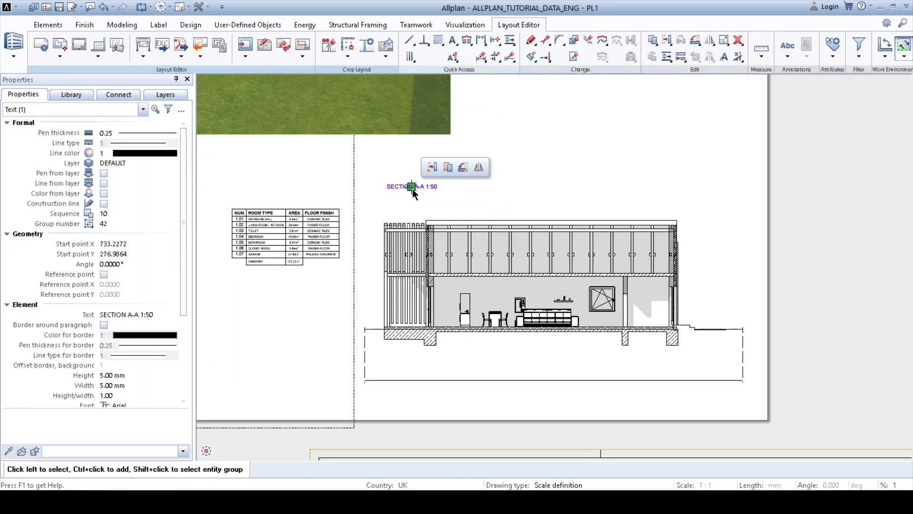
{"action": "left_click", "coordinate": [412, 186]}
{"action": "middle_click_drag", "start_coordinate": [414, 159], "coordinate": [577, 280]}
{"action": "left_click", "coordinate": [444, 222]}
{"action": "mouse_move", "coordinate": [581, 265]}
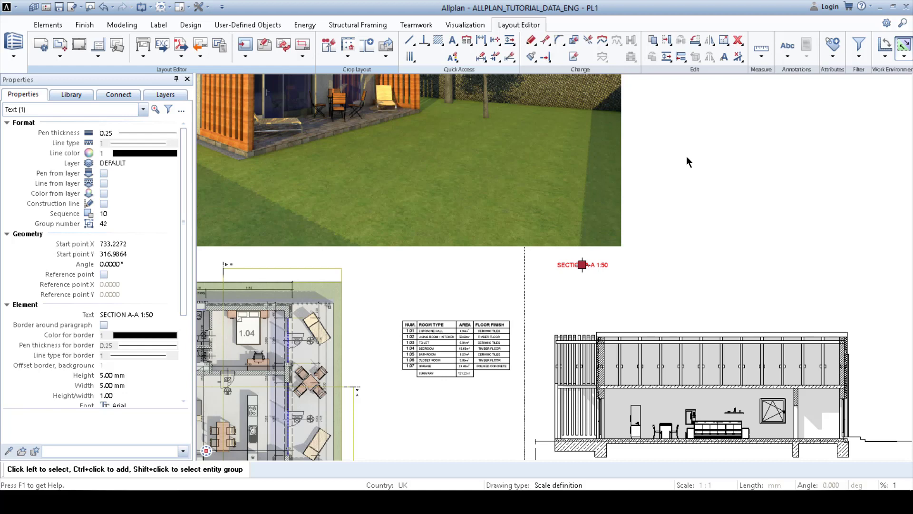
Copy the SECTION A-A 1:50 label horizontally 650 mm to the left, above the floor plan's upper left corner.
{"action": "left_click", "coordinate": [653, 40]}
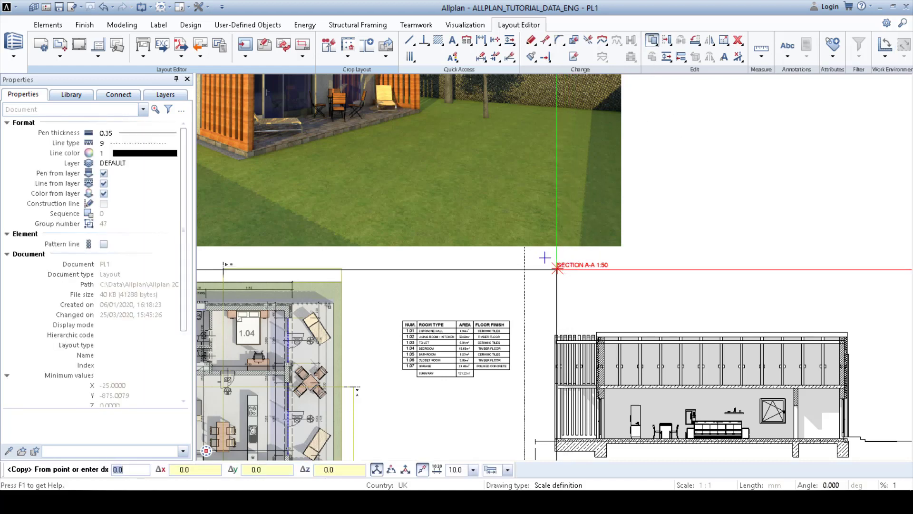
{"action": "left_click", "coordinate": [554, 269]}
{"action": "middle_click_drag", "start_coordinate": [425, 271], "coordinate": [715, 280]}
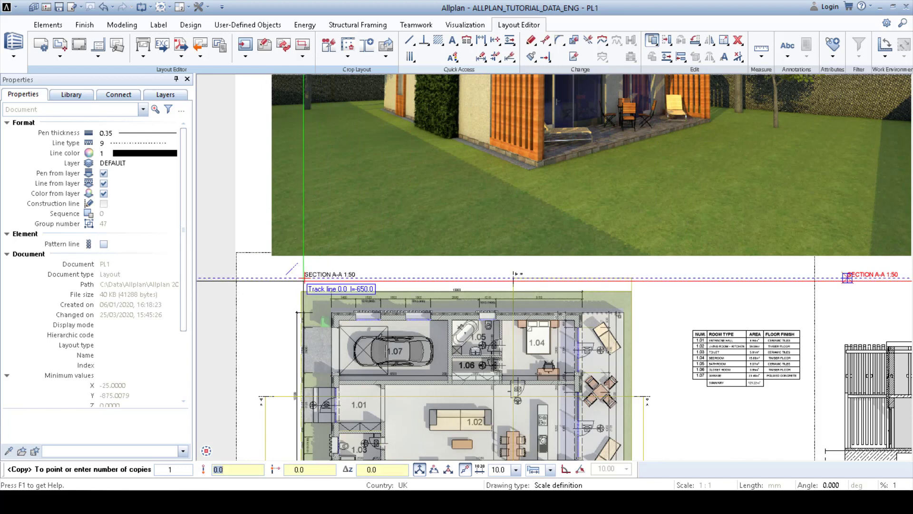
{"action": "left_click", "coordinate": [307, 281]}
Change the copied label above the floor plan to read PLAN 1:50.
{"action": "scroll", "coordinate": [328, 284], "scroll_direction": "up", "scroll_amount": 2}
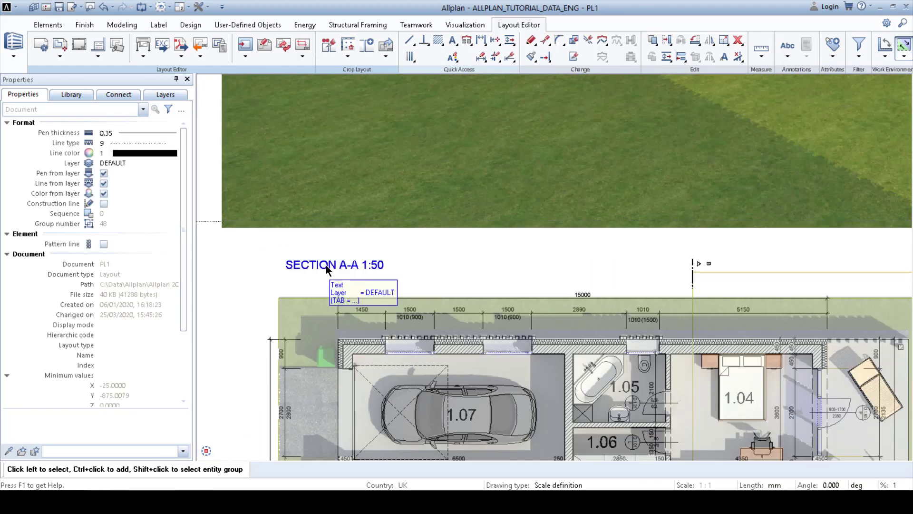
{"action": "double_click", "coordinate": [326, 265]}
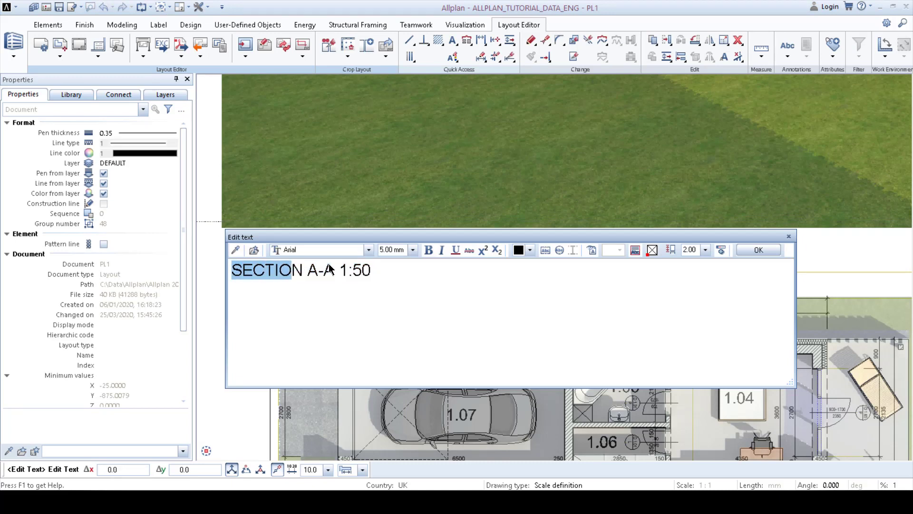
{"action": "type", "text": "plan"}
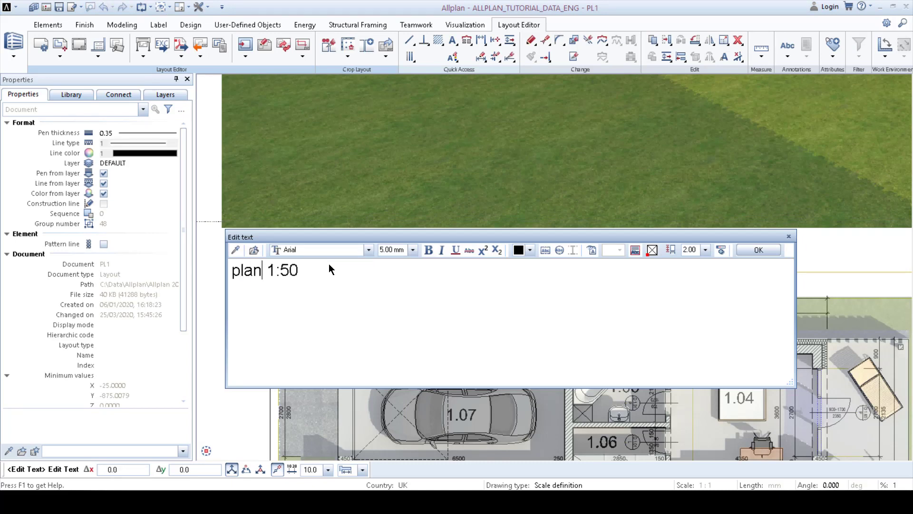
{"action": "key", "text": "BackSpace"}
{"action": "key", "text": "BackSpace"}
{"action": "key", "text": "BackSpace"}
{"action": "key", "text": "BackSpace"}
{"action": "type", "text": "PLAN"}
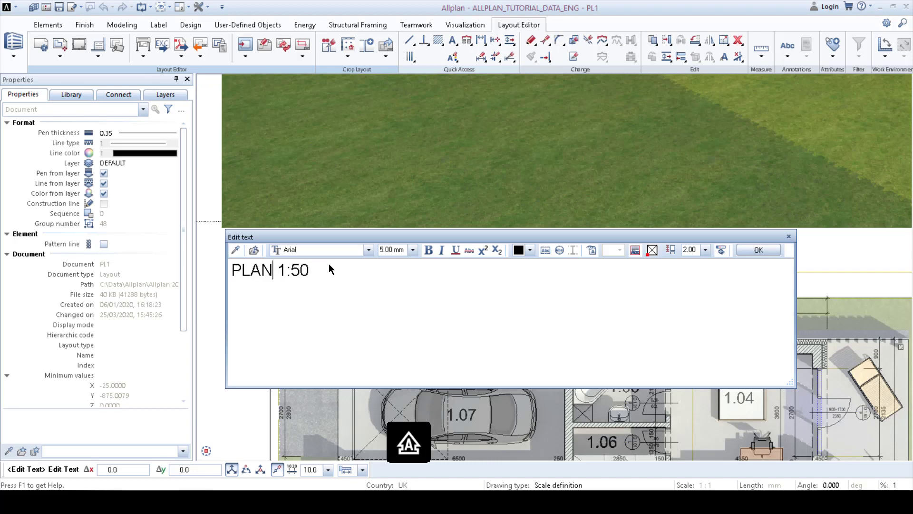
{"action": "left_click", "coordinate": [759, 250]}
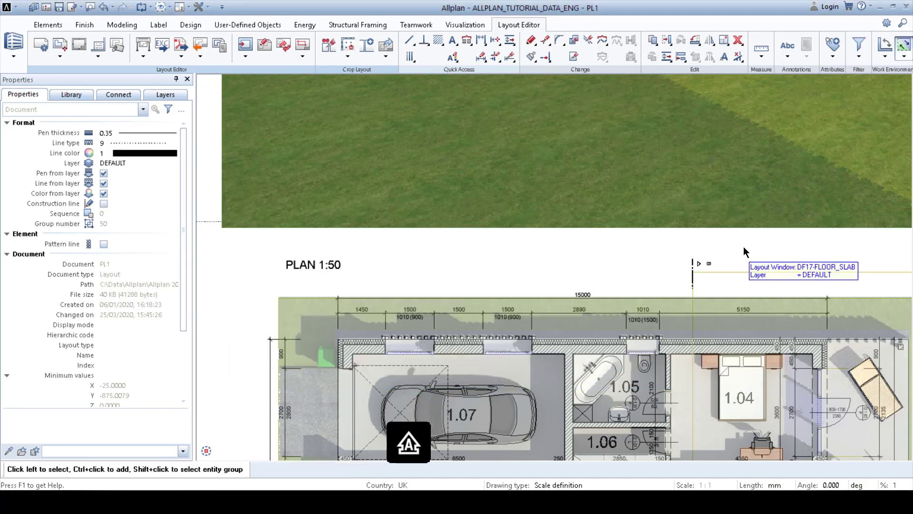
Move the section drawing, without its label, straight up so that it sits closer to the SECTION A-A 1:50 label.
{"action": "scroll", "coordinate": [695, 263], "scroll_direction": "down", "scroll_amount": 3}
{"action": "middle_click_drag", "start_coordinate": [697, 263], "coordinate": [396, 191]}
{"action": "middle_click_drag", "start_coordinate": [632, 239], "coordinate": [575, 200]}
{"action": "mouse_move", "coordinate": [568, 180]}
{"action": "left_mouse_down"}
{"action": "mouse_move", "coordinate": [718, 302]}
{"action": "mouse_move", "coordinate": [892, 375]}
{"action": "mouse_move", "coordinate": [902, 360]}
{"action": "left_mouse_up"}
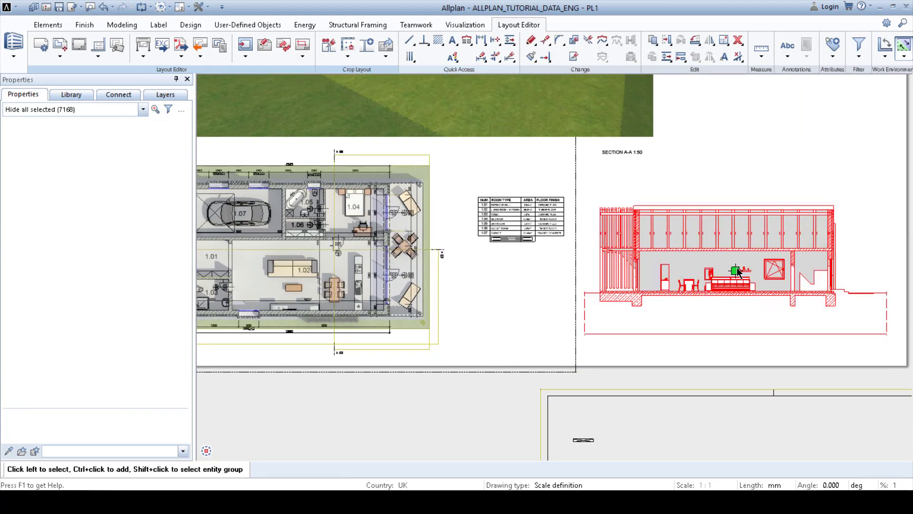
{"action": "left_click", "coordinate": [735, 247]}
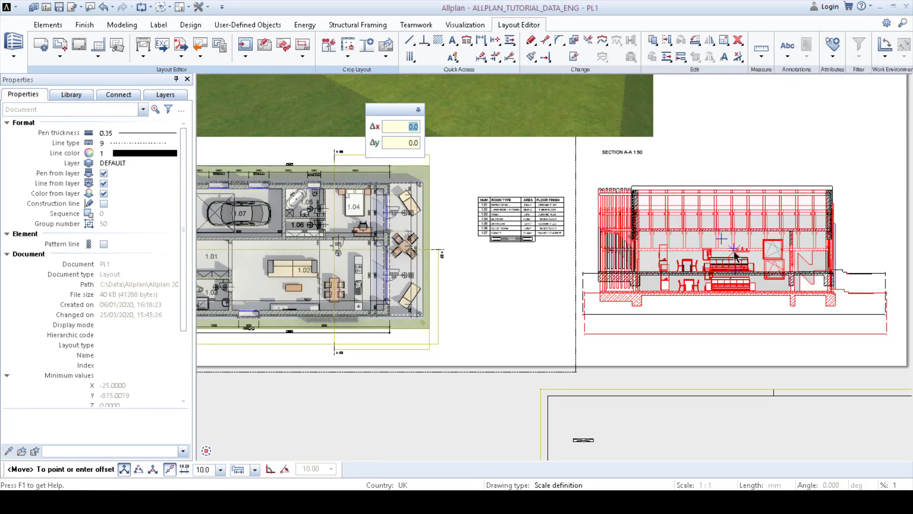
{"action": "left_click", "coordinate": [737, 259]}
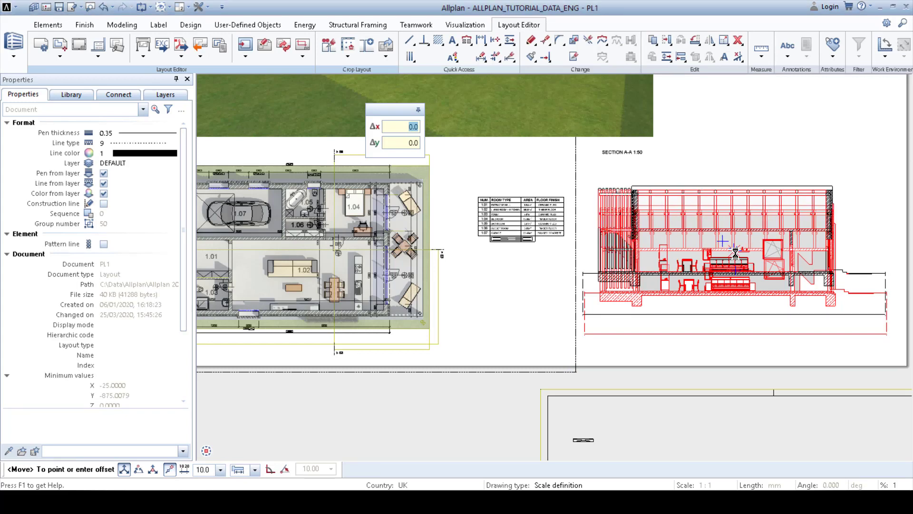
{"action": "key", "text": "Escape"}
Delete the leftover imported PDF drawing below the sheet, including its elevation, floor plan, frame and title block.
{"action": "middle_click_drag", "start_coordinate": [734, 269], "coordinate": [559, 167]}
{"action": "scroll", "coordinate": [601, 287], "scroll_direction": "down", "scroll_amount": 3}
{"action": "left_click_drag", "start_coordinate": [449, 186], "coordinate": [858, 464]}
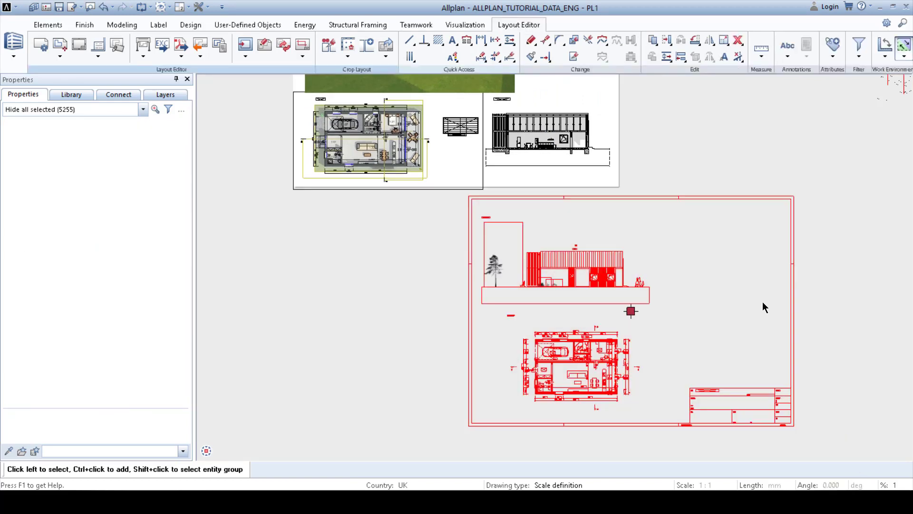
{"action": "key", "text": "Delete"}
{"action": "scroll", "coordinate": [547, 136], "scroll_direction": "up", "scroll_amount": 3}
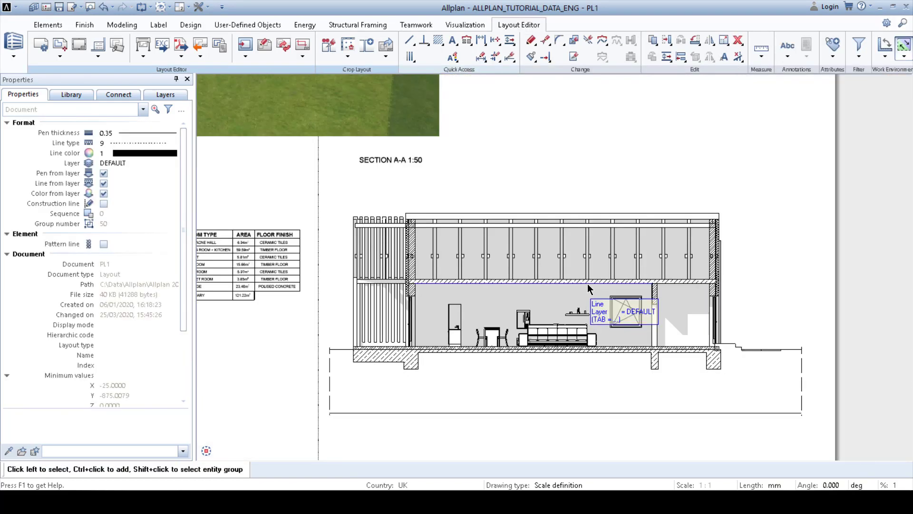
{"action": "middle_click_drag", "start_coordinate": [588, 284], "coordinate": [621, 248]}
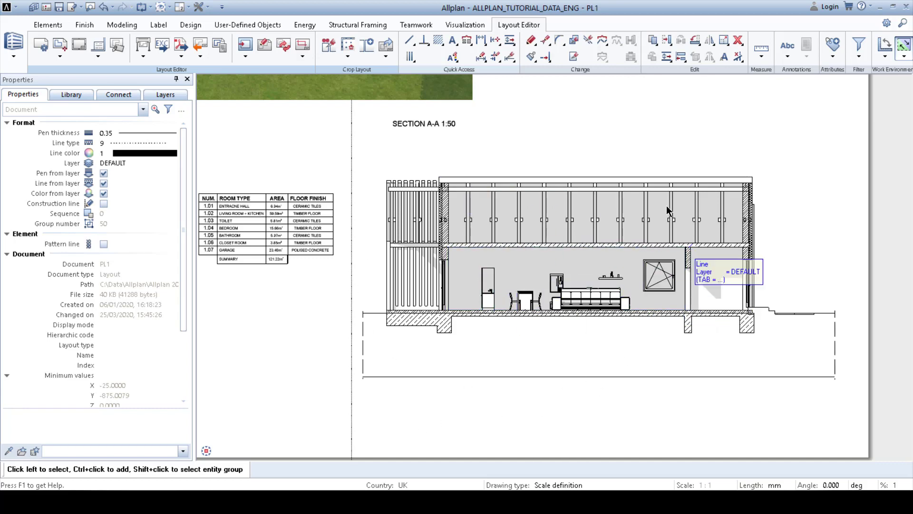
Bring SECTION_RENDER.jpg from the Desktop folder into the layout as a bitmap area, accepting the default bitmap settings.
{"action": "scroll", "coordinate": [514, 236], "scroll_direction": "down", "scroll_amount": 1}
{"action": "middle_click_drag", "start_coordinate": [514, 236], "coordinate": [833, 236]}
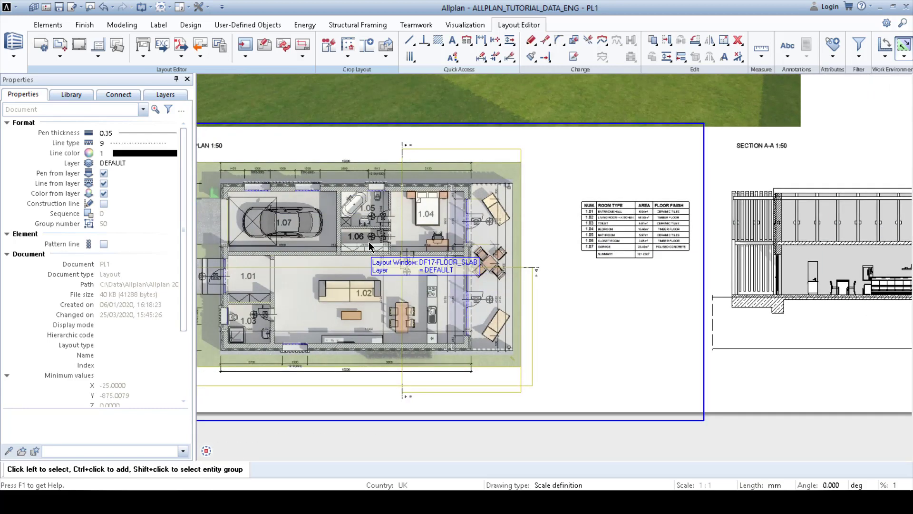
{"action": "middle_click_drag", "start_coordinate": [663, 267], "coordinate": [351, 256]}
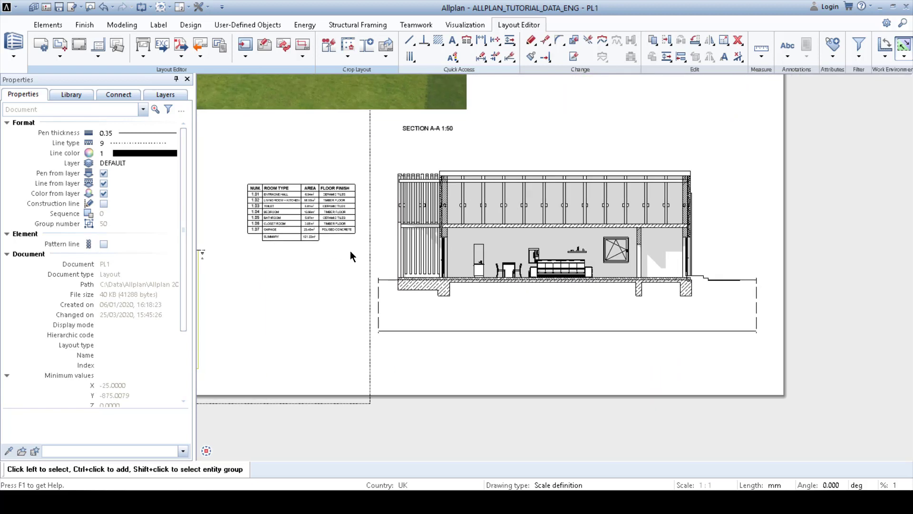
{"action": "key", "text": "alt+Tab"}
{"action": "left_click", "coordinate": [642, 324]}
{"action": "left_click", "coordinate": [649, 222]}
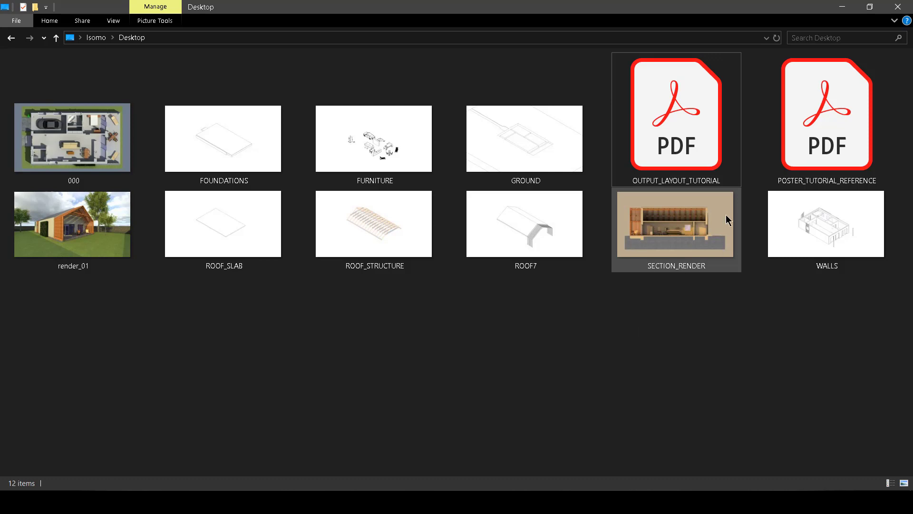
{"action": "left_click_drag", "start_coordinate": [660, 219], "coordinate": [282, 423]}
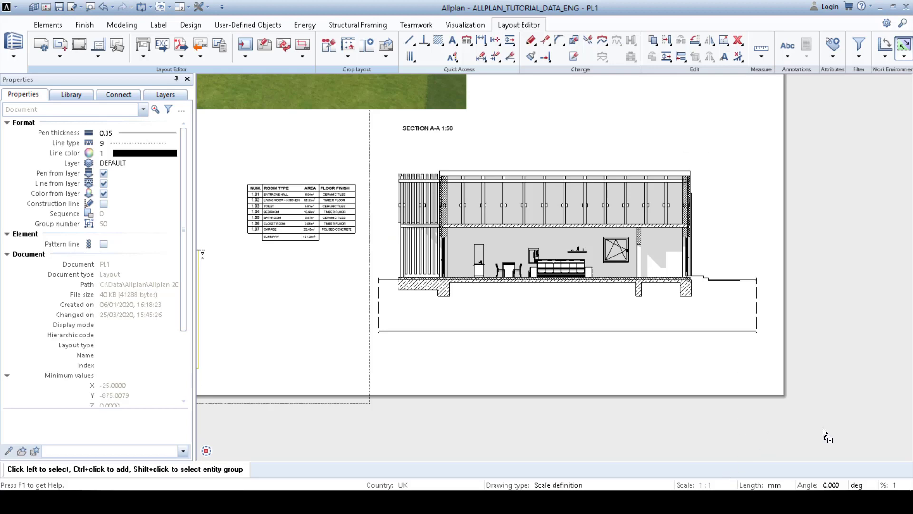
{"action": "left_click_drag", "start_coordinate": [826, 435], "coordinate": [877, 373]}
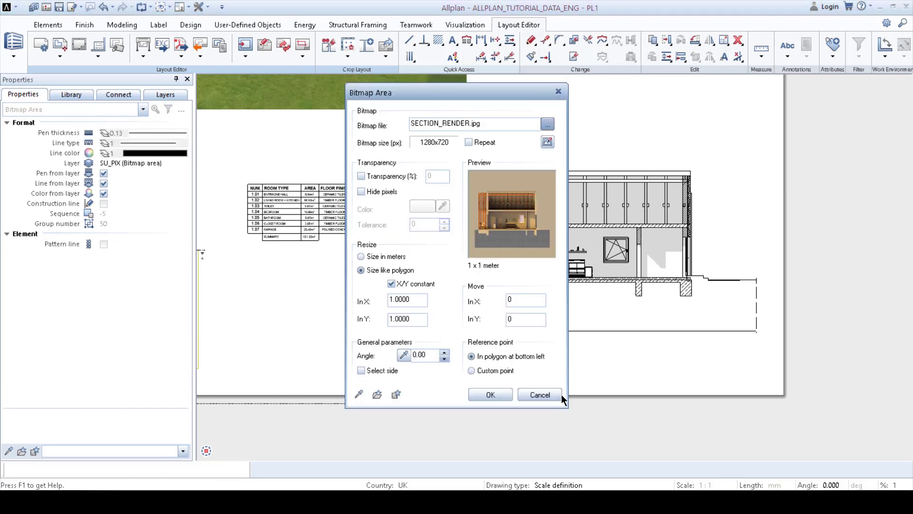
{"action": "left_click", "coordinate": [490, 395]}
Draw the section render's rectangular bitmap area about 504 mm wide in the empty space beside the sheet.
{"action": "scroll", "coordinate": [576, 376], "scroll_direction": "down", "scroll_amount": 5}
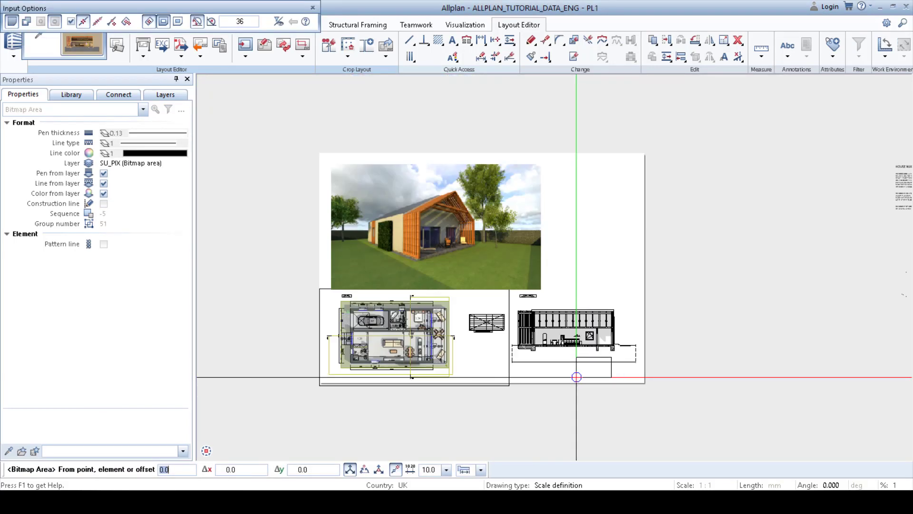
{"action": "middle_click_drag", "start_coordinate": [577, 373], "coordinate": [501, 333]}
{"action": "left_click", "coordinate": [588, 278]}
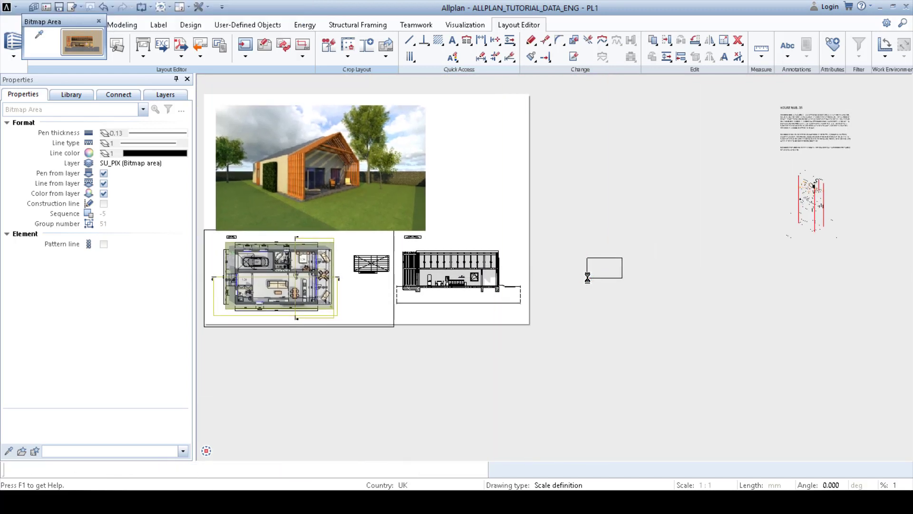
{"action": "left_click", "coordinate": [725, 194]}
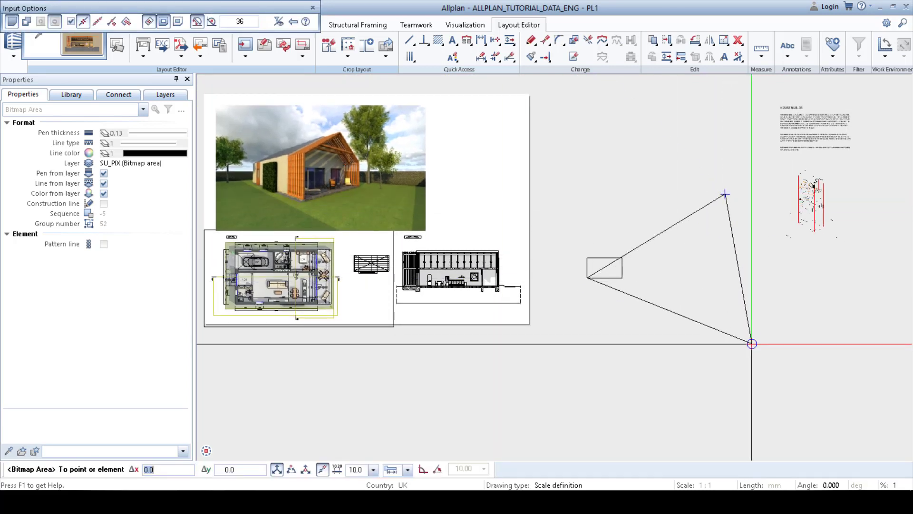
{"action": "key", "text": "Escape"}
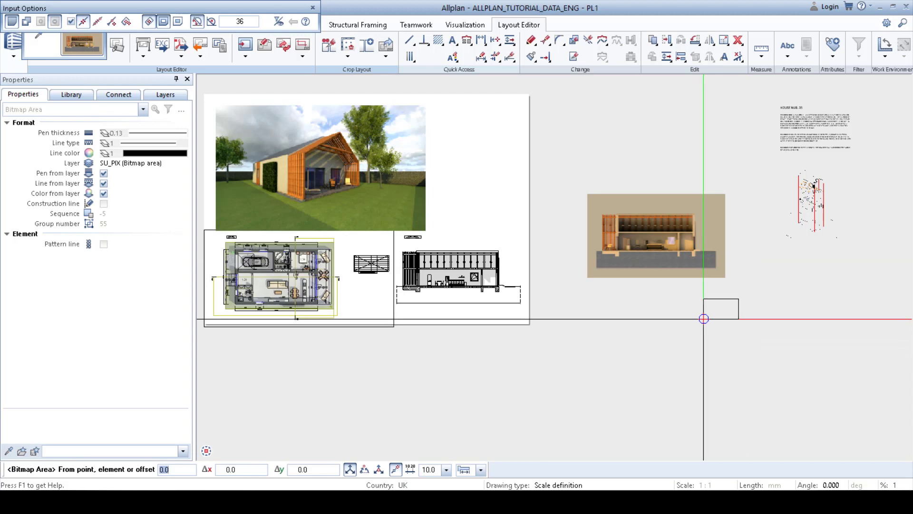
{"action": "key", "text": "Escape"}
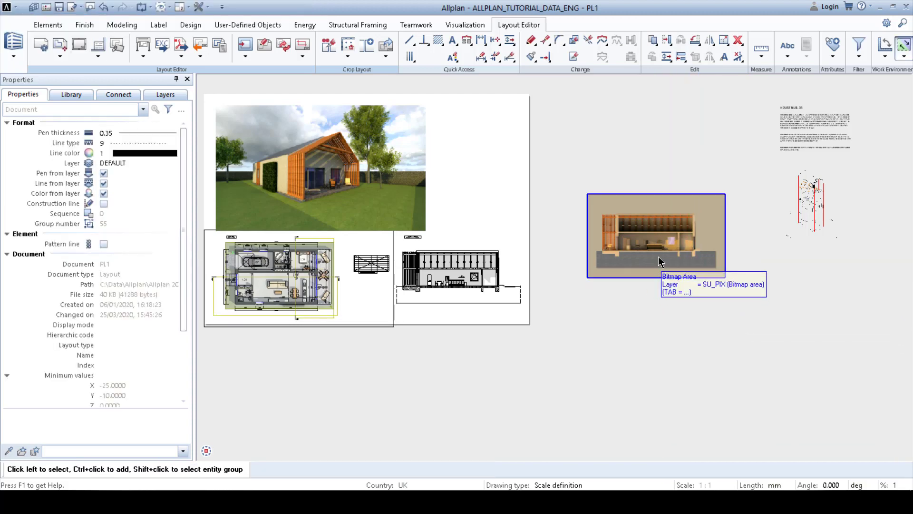
Set the section render's transparency to 50% and hide its beige background pixels with a tolerance of 5.
{"action": "double_click", "coordinate": [658, 256]}
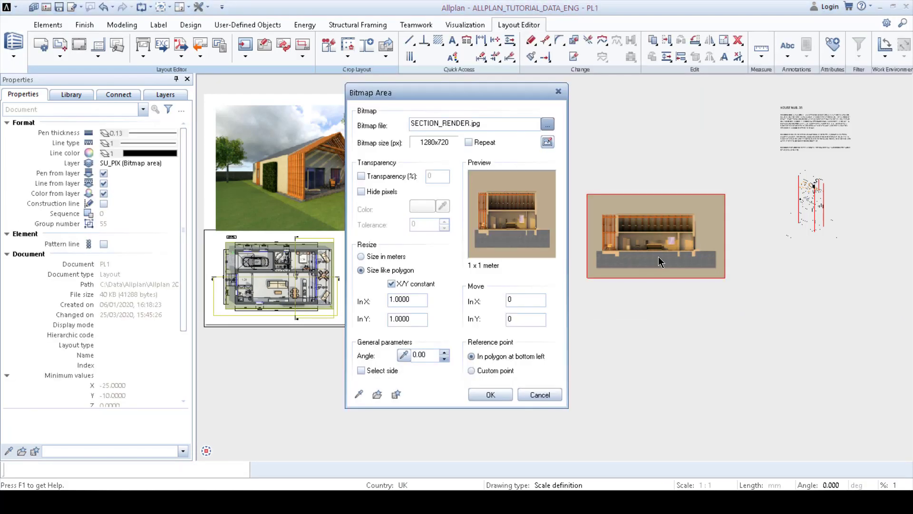
{"action": "left_click", "coordinate": [362, 176]}
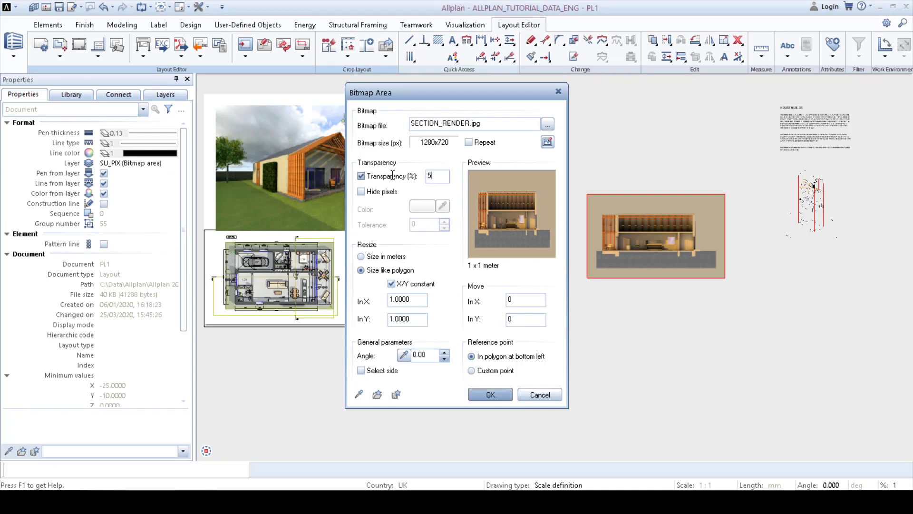
{"action": "left_click", "coordinate": [361, 191]}
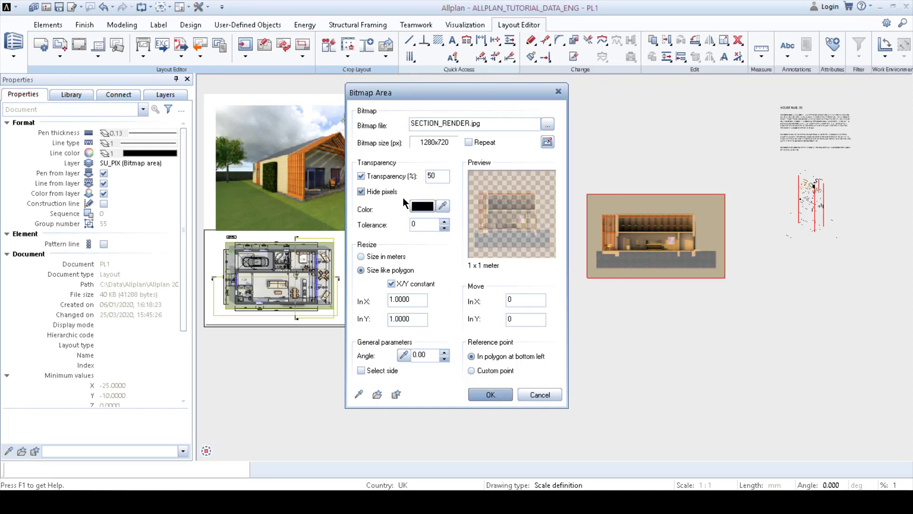
{"action": "left_click", "coordinate": [443, 207]}
{"action": "left_click", "coordinate": [547, 202]}
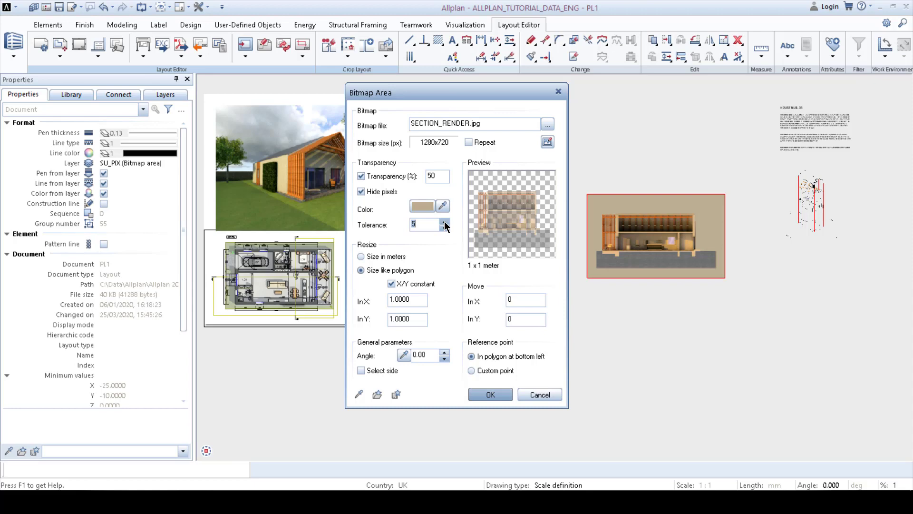
{"action": "left_click", "coordinate": [490, 395]}
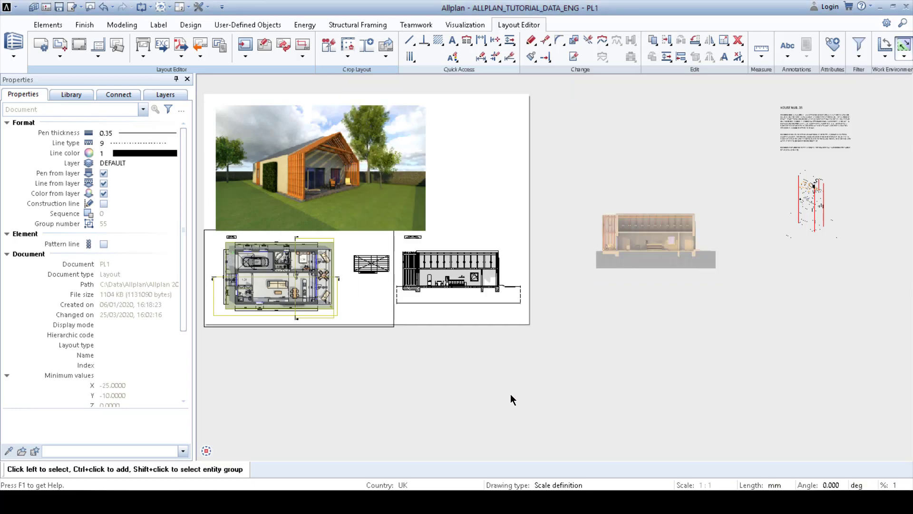
Move the section render by its centre onto the sheet, roughly over the section drawing.
{"action": "scroll", "coordinate": [672, 258], "scroll_direction": "up", "scroll_amount": 5}
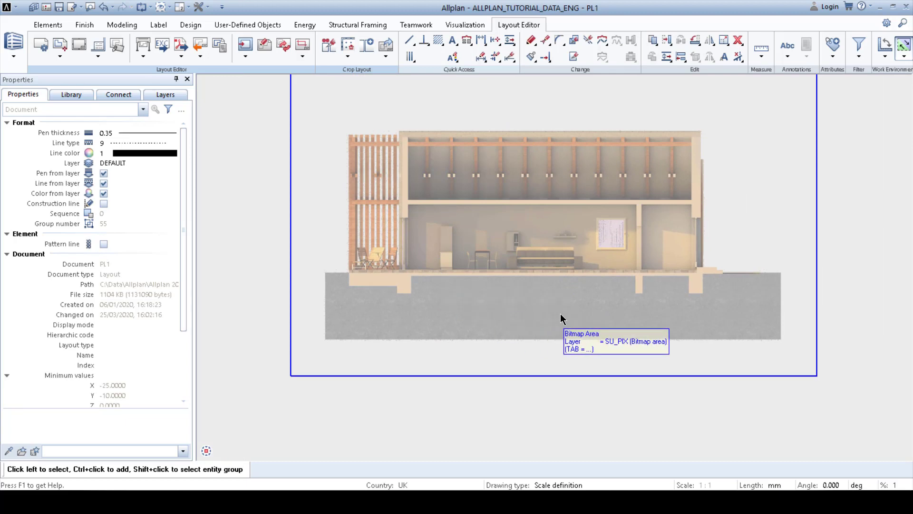
{"action": "scroll", "coordinate": [561, 313], "scroll_direction": "down", "scroll_amount": 4}
{"action": "left_click", "coordinate": [650, 242]}
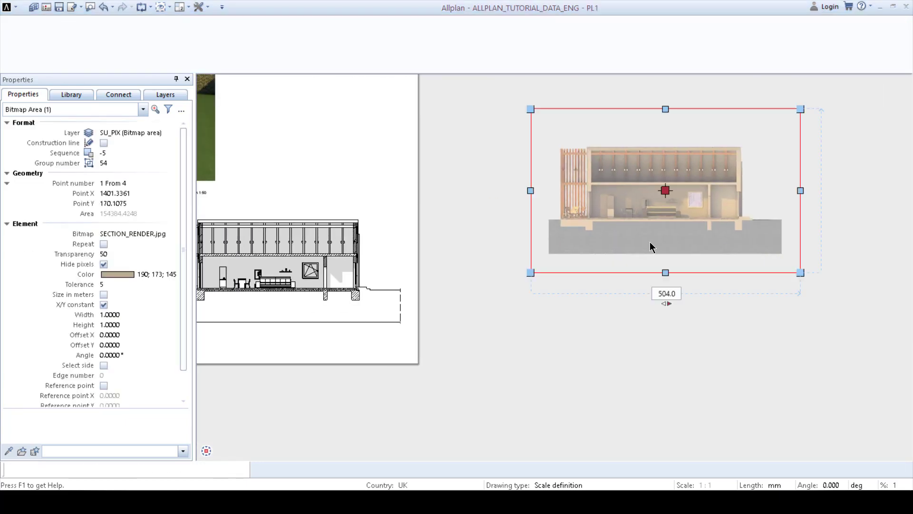
{"action": "left_click", "coordinate": [666, 190]}
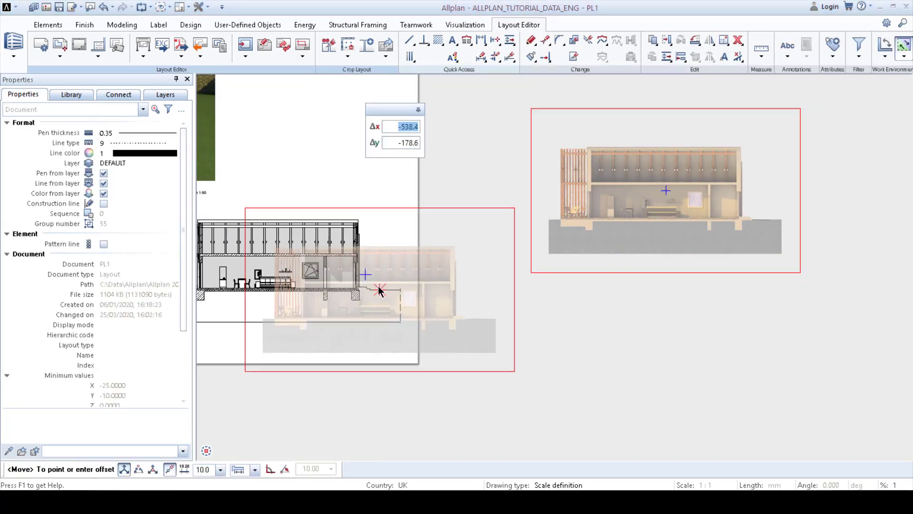
{"action": "middle_click_drag", "start_coordinate": [352, 281], "coordinate": [536, 255]}
{"action": "scroll", "coordinate": [430, 236], "scroll_direction": "up", "scroll_amount": 4}
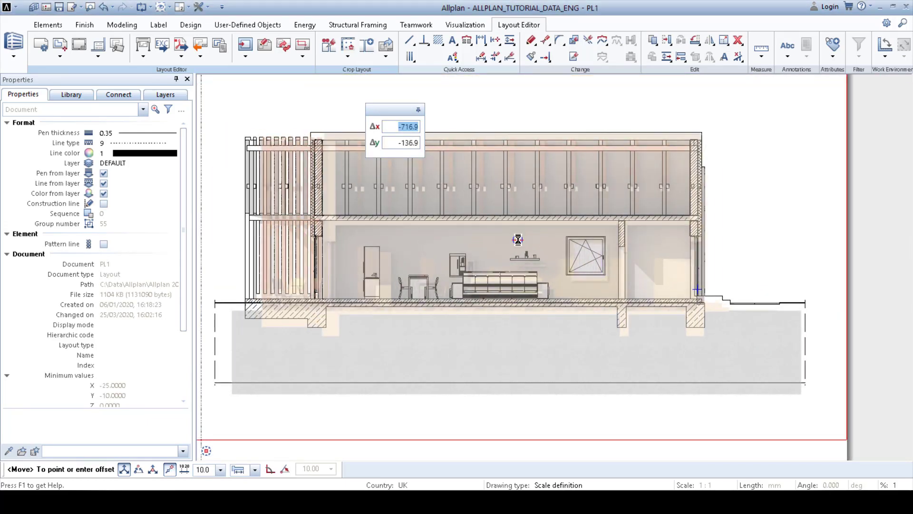
{"action": "left_click", "coordinate": [518, 239]}
Stretch the section render's left edge outward to make it about 517.3 mm wide, fitting the section drawing.
{"action": "middle_click_drag", "start_coordinate": [332, 305], "coordinate": [453, 293]}
{"action": "scroll", "coordinate": [335, 191], "scroll_direction": "up", "scroll_amount": 3}
{"action": "scroll", "coordinate": [357, 287], "scroll_direction": "down", "scroll_amount": 1}
{"action": "middle_click_drag", "start_coordinate": [308, 278], "coordinate": [398, 250]}
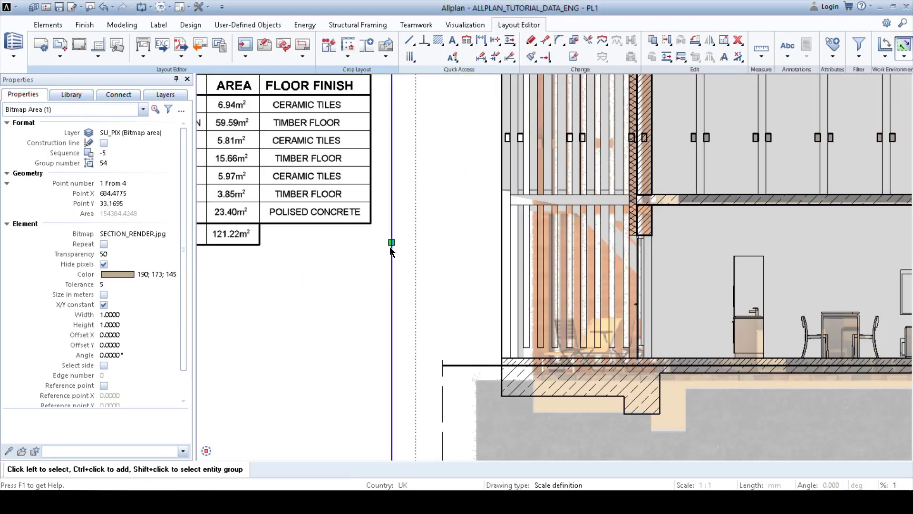
{"action": "left_click", "coordinate": [386, 245]}
{"action": "left_click", "coordinate": [357, 249]}
Raise the section render's bottom edge to make it about 297.8 mm high, matching the section drawing's ground line.
{"action": "middle_click_drag", "start_coordinate": [784, 361], "coordinate": [489, 220]}
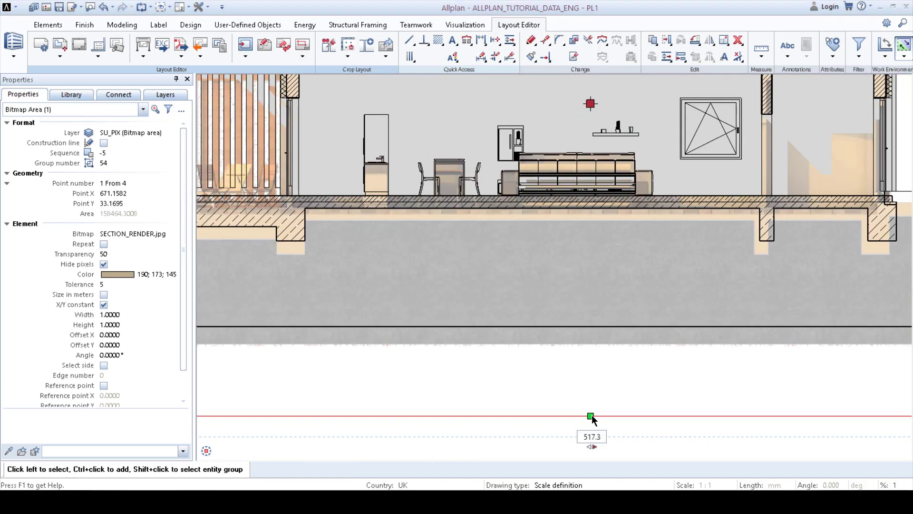
{"action": "left_click", "coordinate": [591, 416]}
{"action": "left_click", "coordinate": [629, 397]}
{"action": "middle_click_drag", "start_coordinate": [684, 287], "coordinate": [317, 380]}
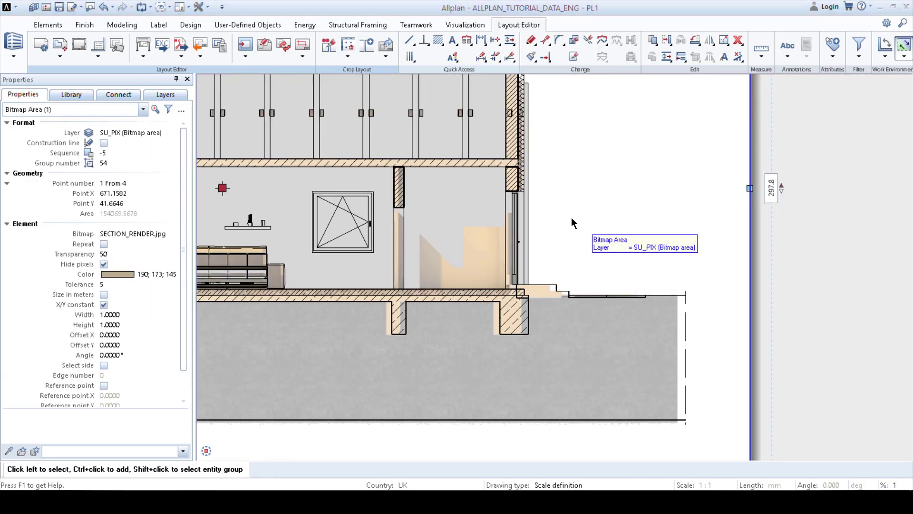
{"action": "middle_click_drag", "start_coordinate": [288, 238], "coordinate": [607, 262]}
{"action": "scroll", "coordinate": [830, 262], "scroll_direction": "down", "scroll_amount": 2}
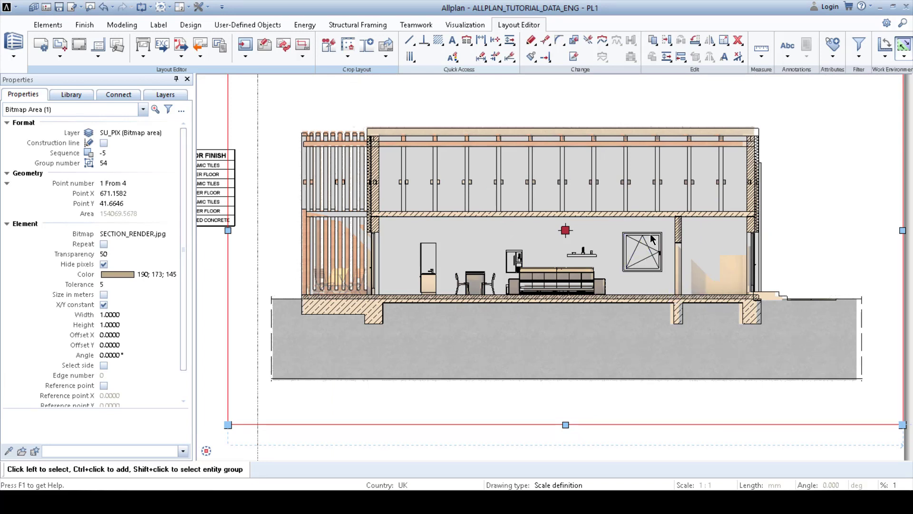
{"action": "middle_click_drag", "start_coordinate": [725, 234], "coordinate": [681, 232]}
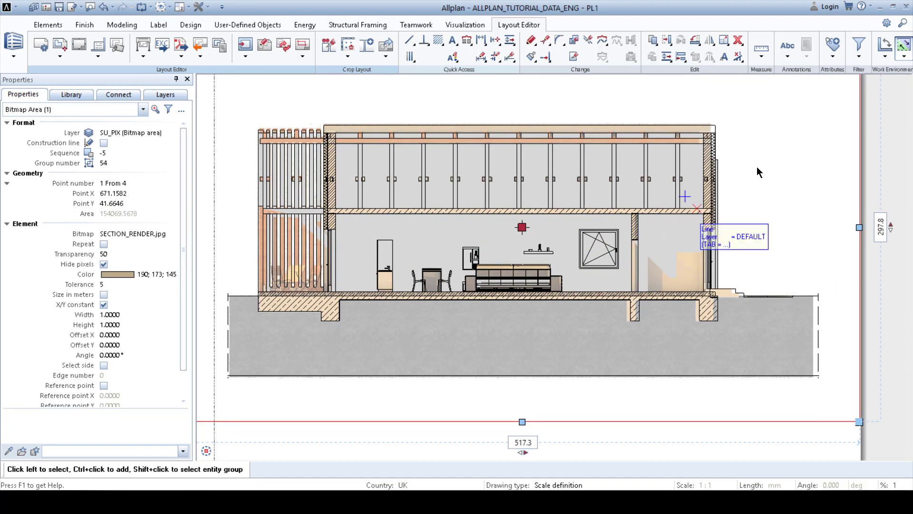
Filter by the section drawing's grey fill (215; 215; 215) and delete all matching fills from the section.
{"action": "left_click", "coordinate": [859, 58]}
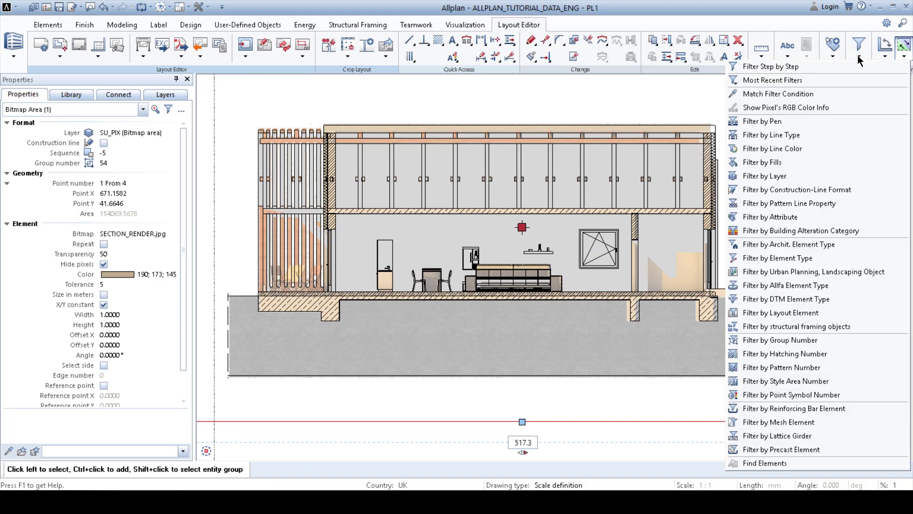
{"action": "left_click", "coordinate": [773, 163]}
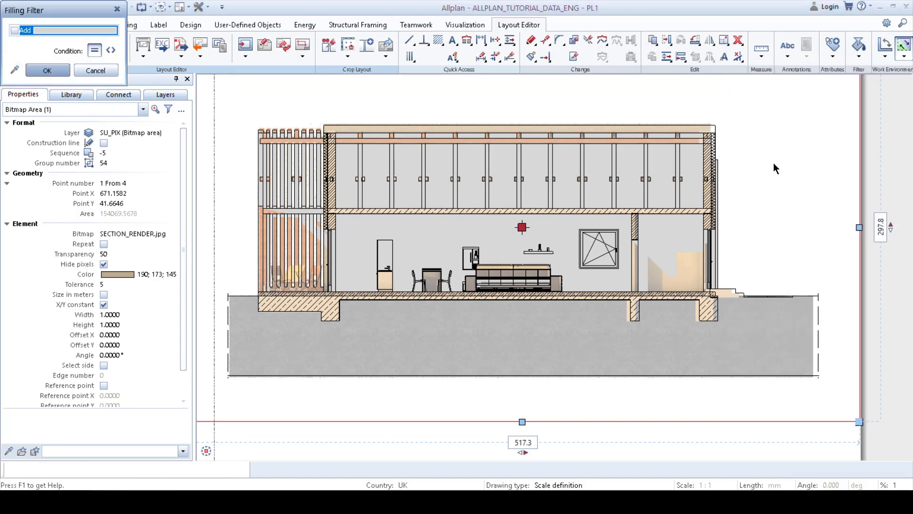
{"action": "left_click", "coordinate": [14, 72]}
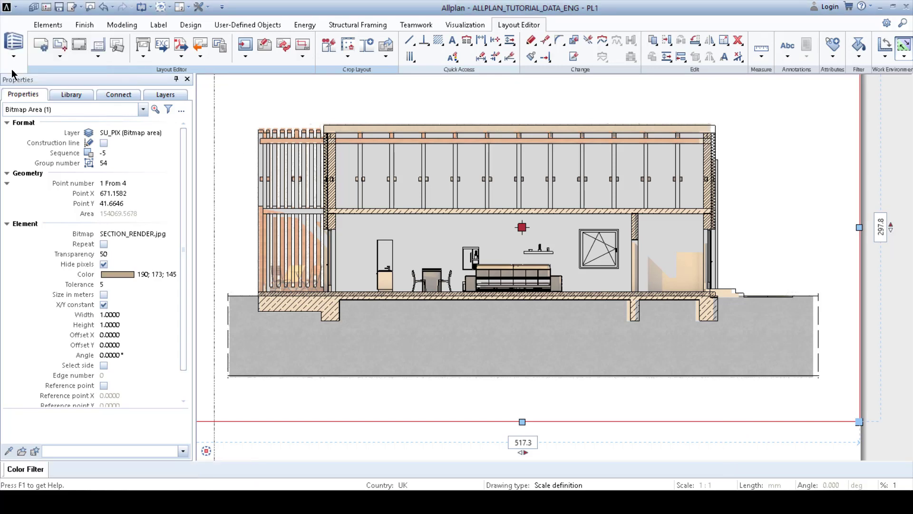
{"action": "left_click", "coordinate": [434, 233]}
{"action": "scroll", "coordinate": [435, 233], "scroll_direction": "down", "scroll_amount": 2}
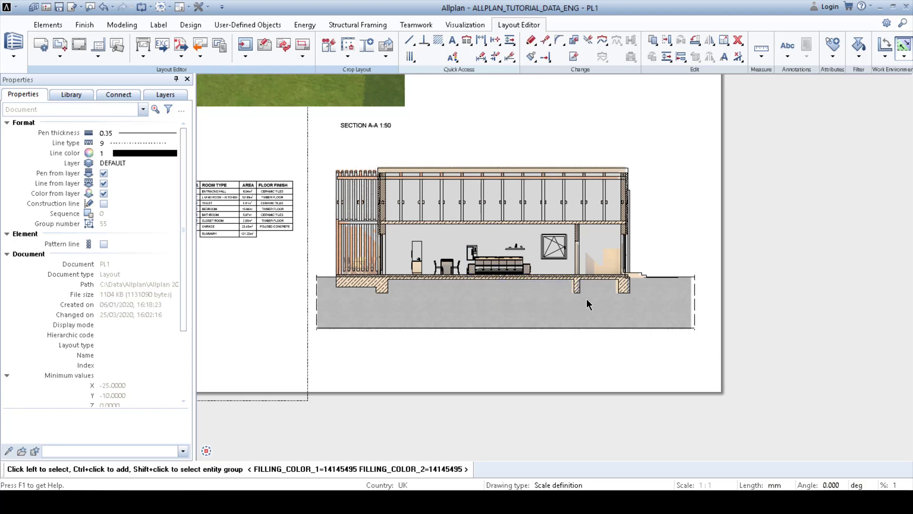
{"action": "mouse_move", "coordinate": [320, 164]}
{"action": "left_mouse_down"}
{"action": "mouse_move", "coordinate": [501, 269]}
{"action": "mouse_move", "coordinate": [681, 346]}
{"action": "left_mouse_up"}
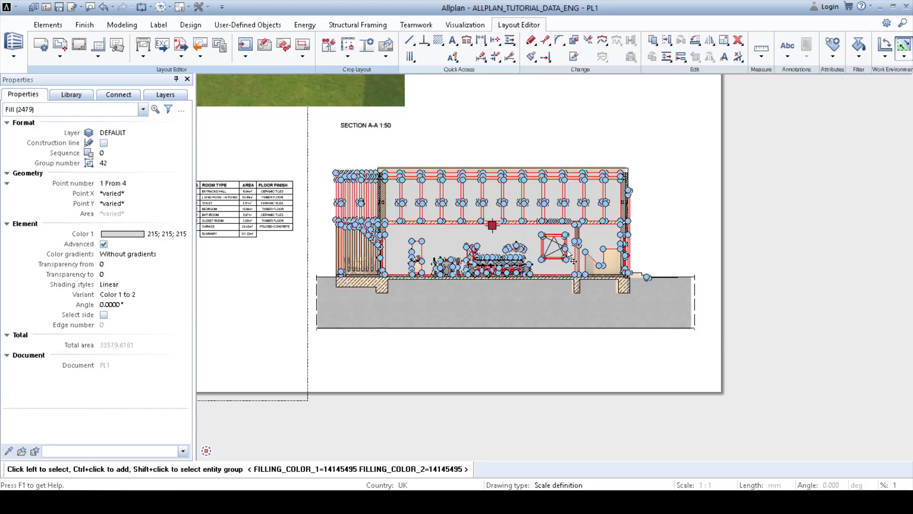
{"action": "key", "text": "Escape"}
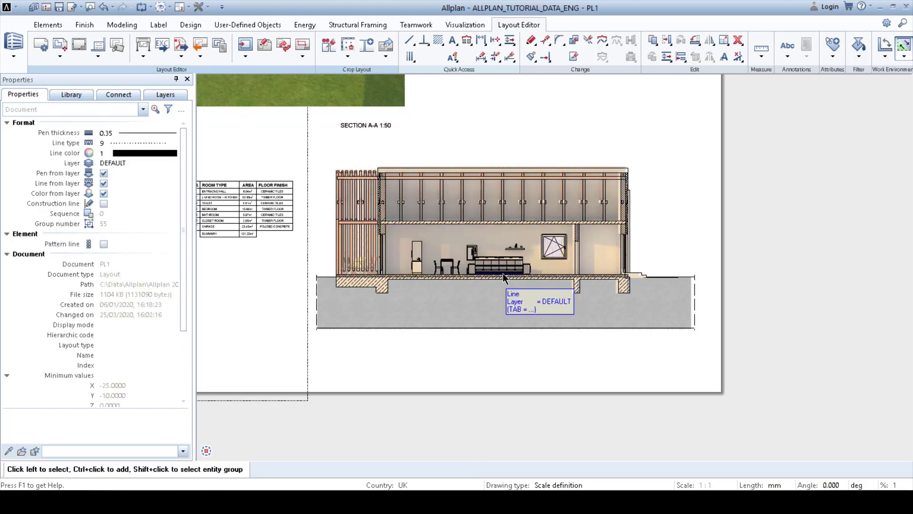
Lower the section render's top edge slightly to a height of about 296 mm, aligning the roof with the drawing.
{"action": "scroll", "coordinate": [503, 276], "scroll_direction": "up", "scroll_amount": 2}
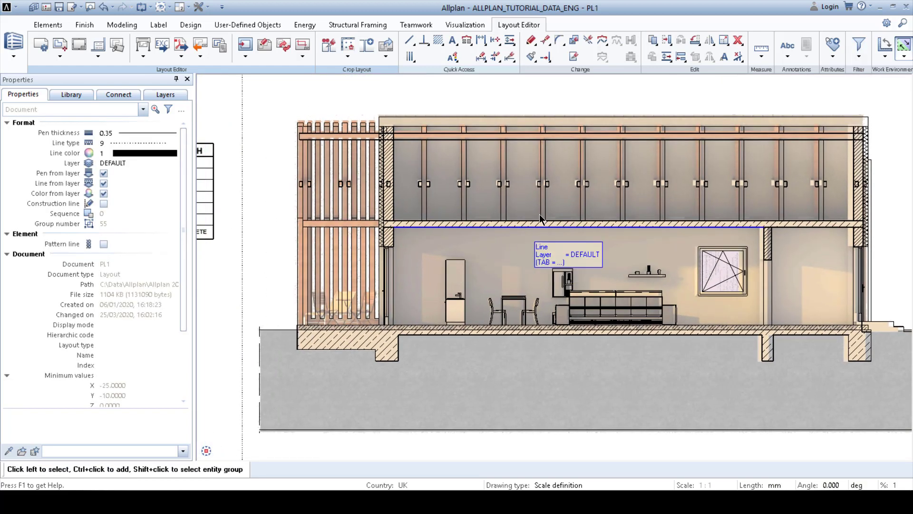
{"action": "scroll", "coordinate": [521, 235], "scroll_direction": "down", "scroll_amount": 1}
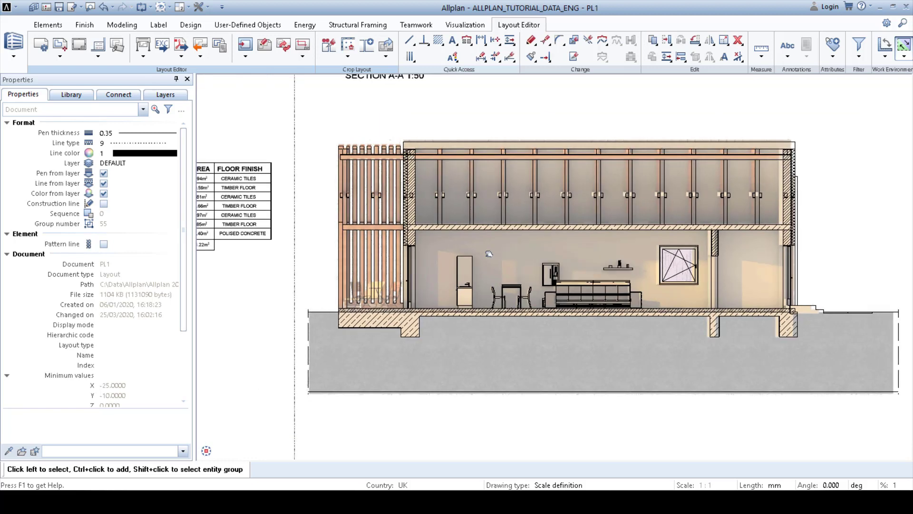
{"action": "middle_click_drag", "start_coordinate": [489, 253], "coordinate": [474, 258]}
{"action": "left_click", "coordinate": [481, 258]}
{"action": "middle_click_drag", "start_coordinate": [520, 197], "coordinate": [482, 263]}
{"action": "left_click", "coordinate": [523, 116]}
{"action": "scroll", "coordinate": [522, 121], "scroll_direction": "up", "scroll_amount": 4}
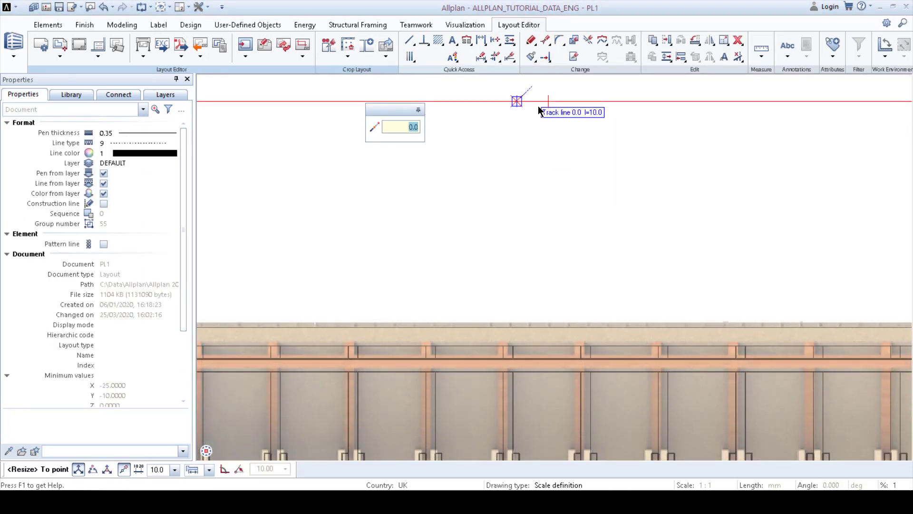
{"action": "left_click", "coordinate": [537, 107]}
Stretch the section render's right edge slightly outward so its walls and foundations line up with the section drawing.
{"action": "scroll", "coordinate": [783, 275], "scroll_direction": "down", "scroll_amount": 5}
{"action": "scroll", "coordinate": [810, 202], "scroll_direction": "up", "scroll_amount": 4}
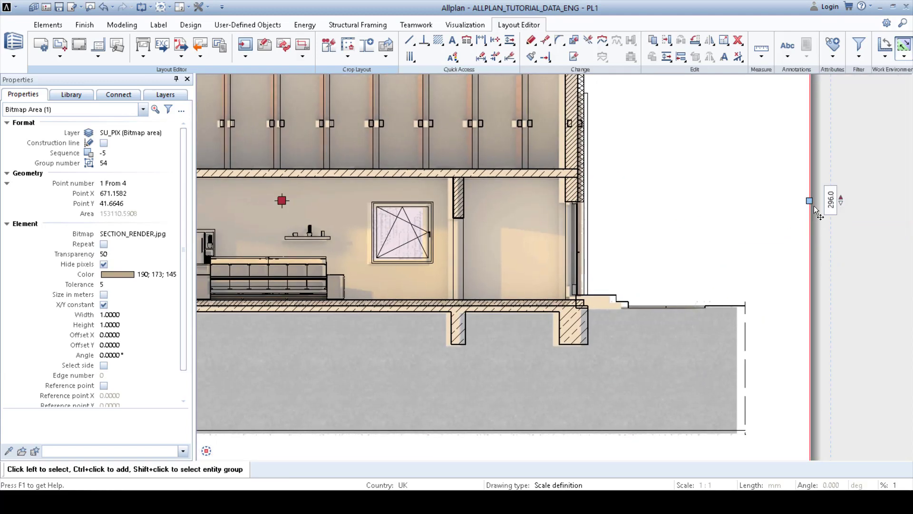
{"action": "left_click", "coordinate": [811, 202]}
{"action": "left_click", "coordinate": [819, 262]}
{"action": "scroll", "coordinate": [819, 262], "scroll_direction": "down", "scroll_amount": 4}
{"action": "scroll", "coordinate": [463, 277], "scroll_direction": "up", "scroll_amount": 6}
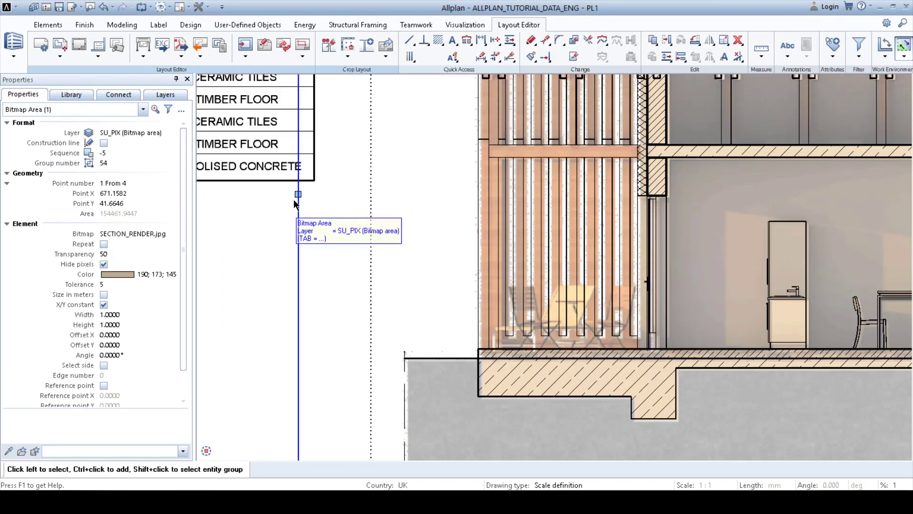
Stretch the section render's left edge slightly outward to a width of about 523.6 mm, aligning it with the section drawing.
{"action": "left_click", "coordinate": [294, 203]}
{"action": "scroll", "coordinate": [292, 229], "scroll_direction": "down", "scroll_amount": 4}
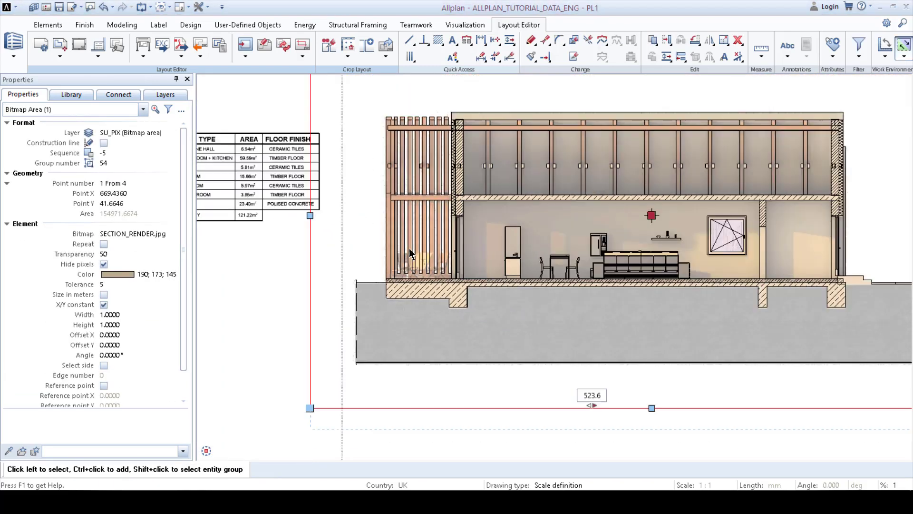
{"action": "scroll", "coordinate": [409, 249], "scroll_direction": "down", "scroll_amount": 2}
{"action": "middle_click_drag", "start_coordinate": [409, 248], "coordinate": [341, 252]}
{"action": "key", "text": "Escape"}
{"action": "middle_click_drag", "start_coordinate": [597, 329], "coordinate": [692, 351]}
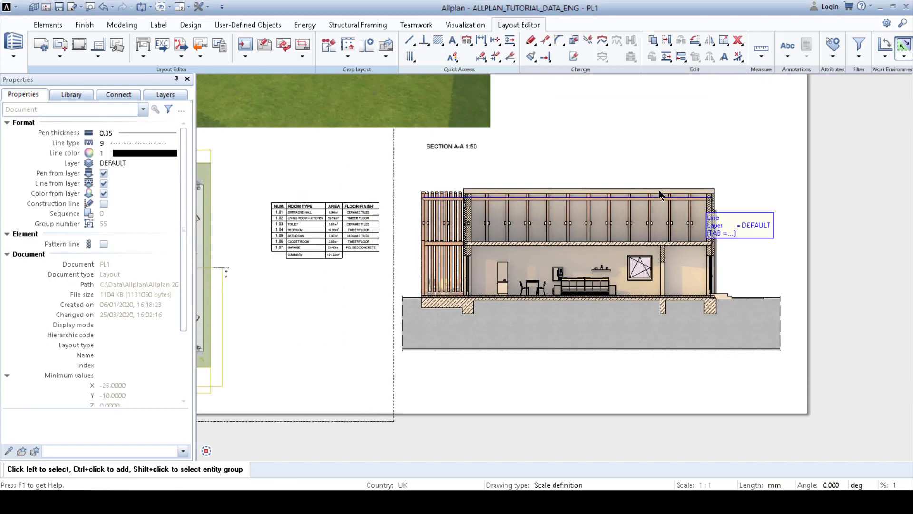
Review the whole sheet and compare it with the finished reference poster to identify the missing content.
{"action": "scroll", "coordinate": [661, 357], "scroll_direction": "down", "scroll_amount": 1}
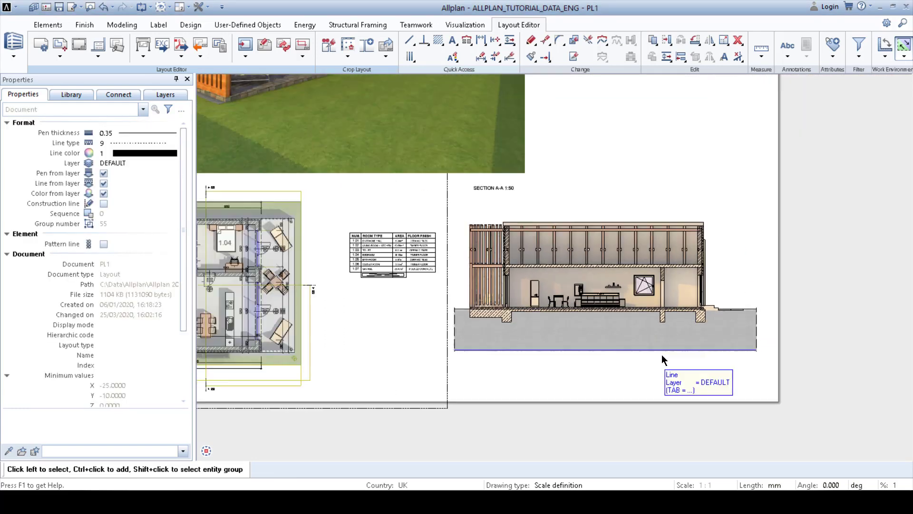
{"action": "middle_click_drag", "start_coordinate": [609, 284], "coordinate": [689, 324]}
{"action": "scroll", "coordinate": [645, 303], "scroll_direction": "down", "scroll_amount": 1}
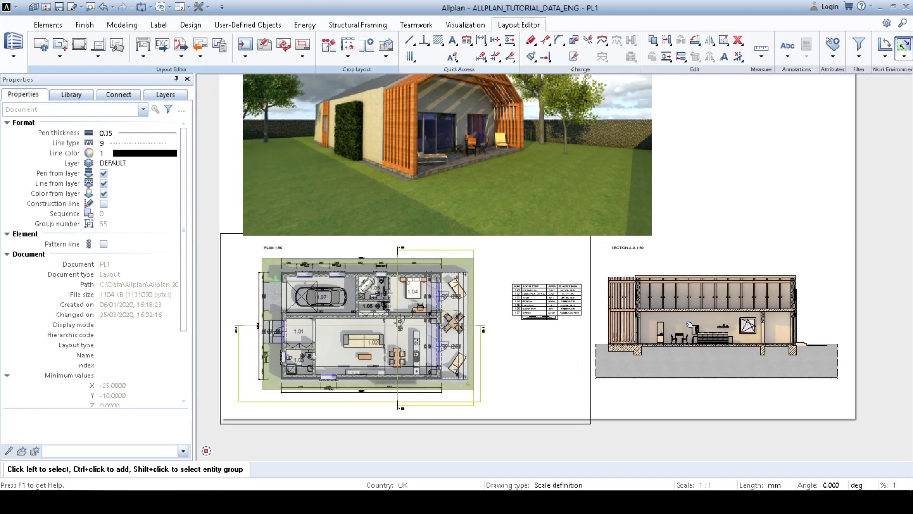
{"action": "scroll", "coordinate": [652, 315], "scroll_direction": "down", "scroll_amount": 2}
{"action": "scroll", "coordinate": [607, 274], "scroll_direction": "up", "scroll_amount": 1}
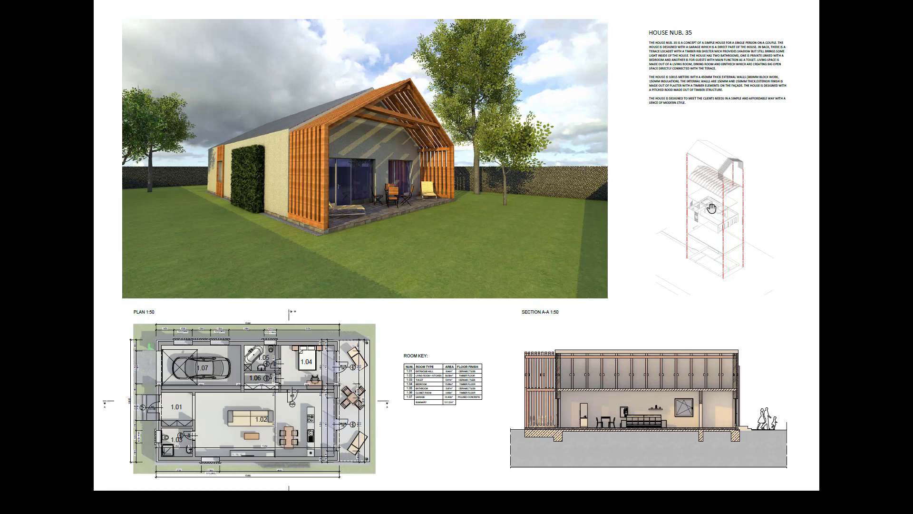
{"action": "key", "text": "alt+Tab"}
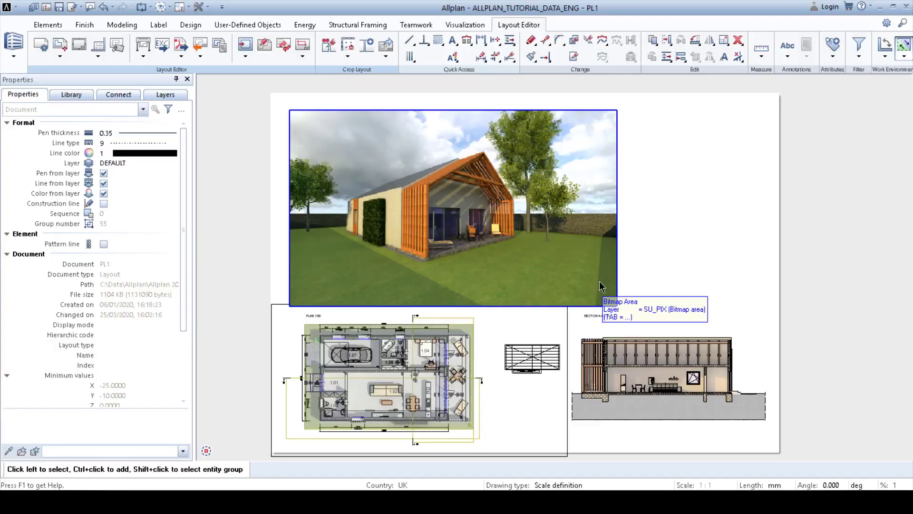
Check the bitmap area settings of the roof image ROOF7.png in the exploded axonometric outside the sheet.
{"action": "middle_click_drag", "start_coordinate": [714, 248], "coordinate": [402, 212]}
{"action": "middle_click_drag", "start_coordinate": [709, 207], "coordinate": [451, 282]}
{"action": "scroll", "coordinate": [598, 298], "scroll_direction": "up", "scroll_amount": 5}
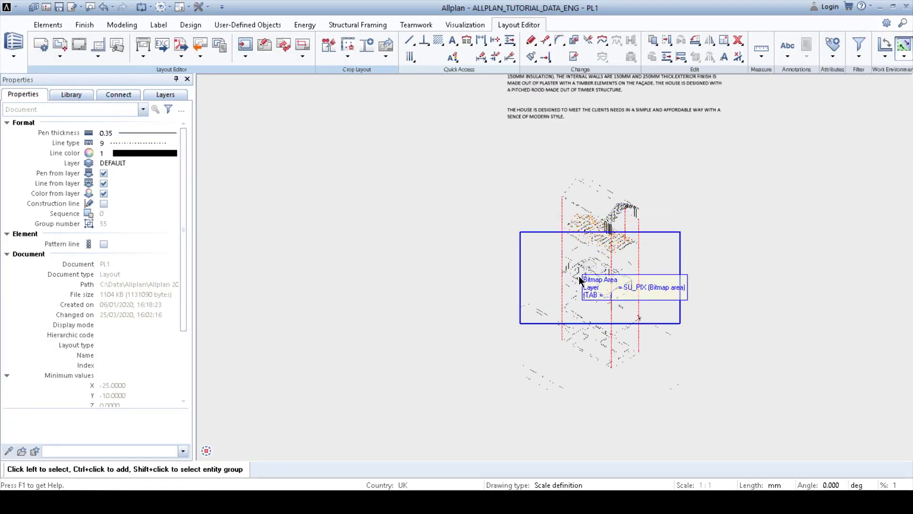
{"action": "double_click", "coordinate": [589, 199]}
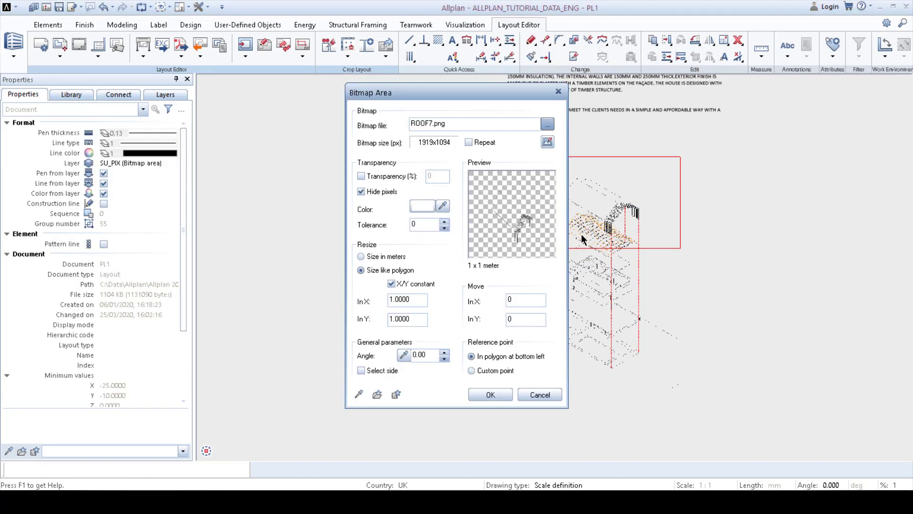
{"action": "key", "text": "alt"}
{"action": "key", "text": "alt+Tab"}
{"action": "left_click", "coordinate": [491, 395]}
Examine the stacked levels of the exploded axonometric and the HOUSE NUB. 35 description text above it.
{"action": "scroll", "coordinate": [621, 214], "scroll_direction": "up", "scroll_amount": 6}
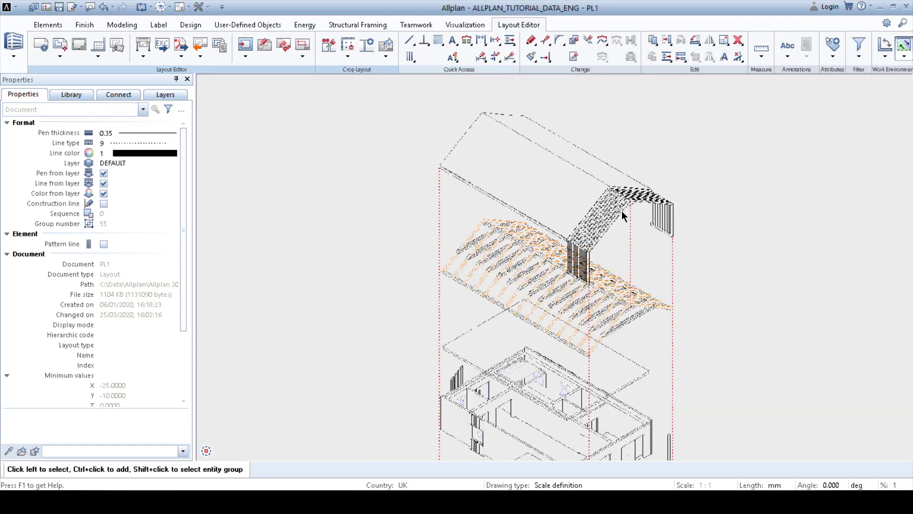
{"action": "scroll", "coordinate": [611, 205], "scroll_direction": "down", "scroll_amount": 1}
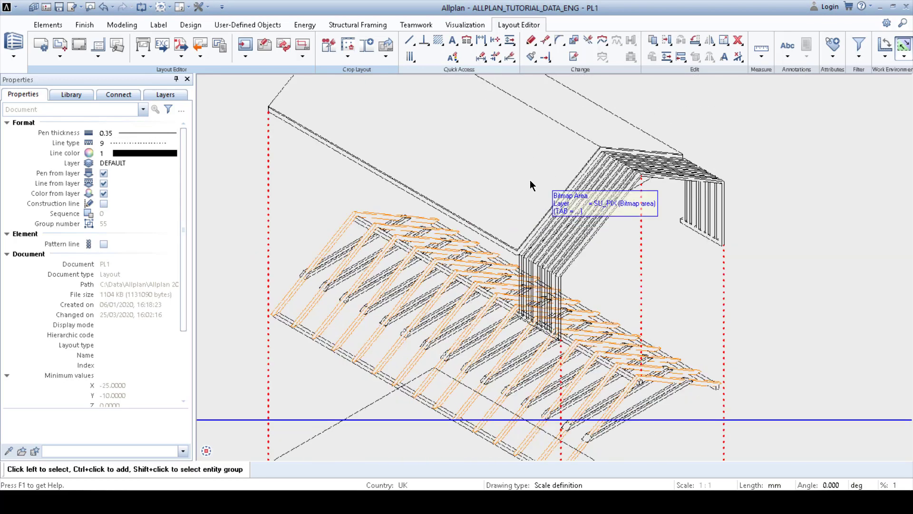
{"action": "middle_click_drag", "start_coordinate": [530, 180], "coordinate": [535, 230]}
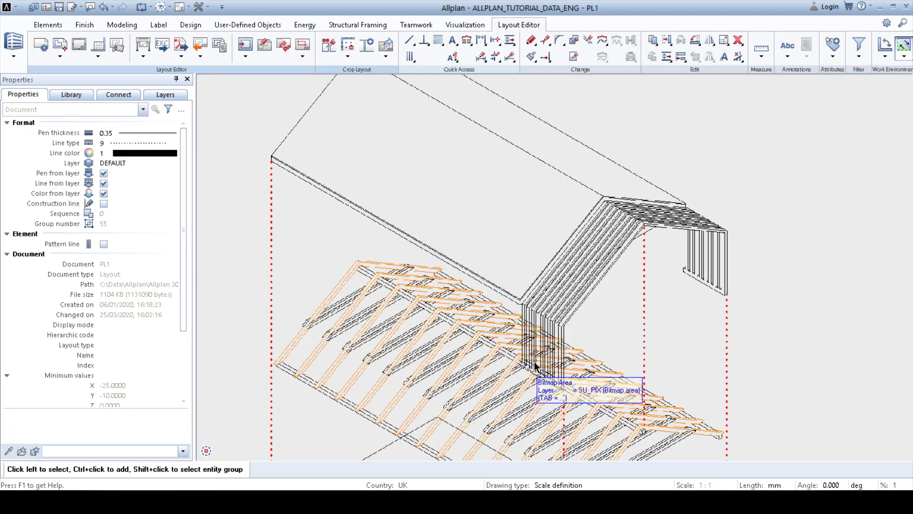
{"action": "middle_click_drag", "start_coordinate": [533, 358], "coordinate": [566, 188]}
{"action": "scroll", "coordinate": [566, 189], "scroll_direction": "down", "scroll_amount": 3}
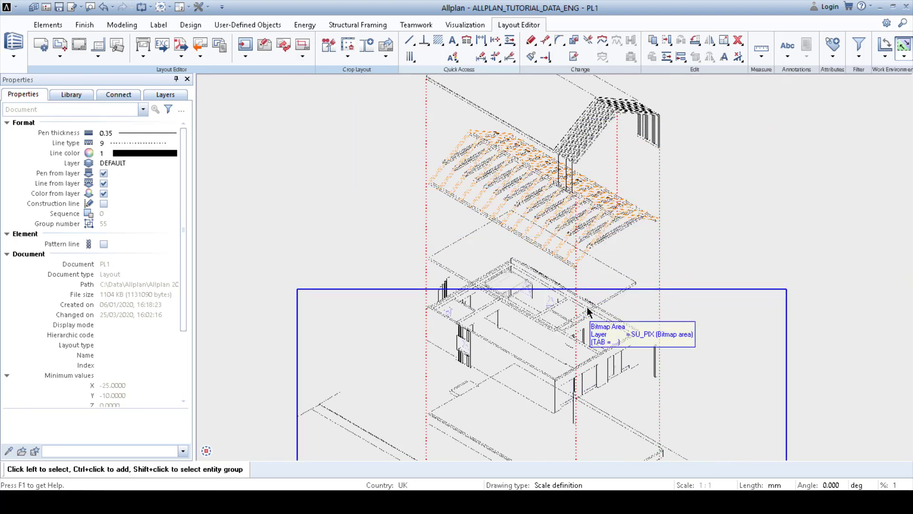
{"action": "middle_click_drag", "start_coordinate": [587, 307], "coordinate": [588, 194]}
{"action": "scroll", "coordinate": [589, 199], "scroll_direction": "down", "scroll_amount": 2}
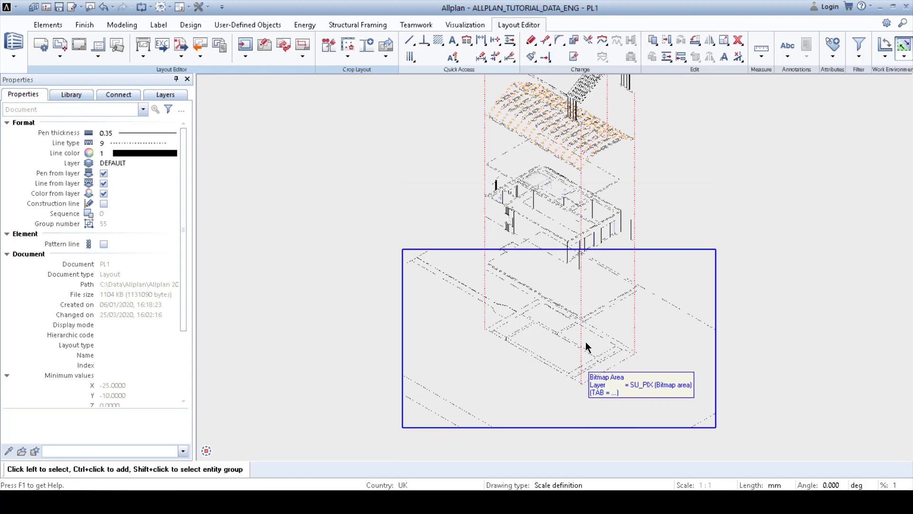
{"action": "middle_click_drag", "start_coordinate": [586, 256], "coordinate": [561, 330]}
{"action": "scroll", "coordinate": [560, 288], "scroll_direction": "down", "scroll_amount": 1}
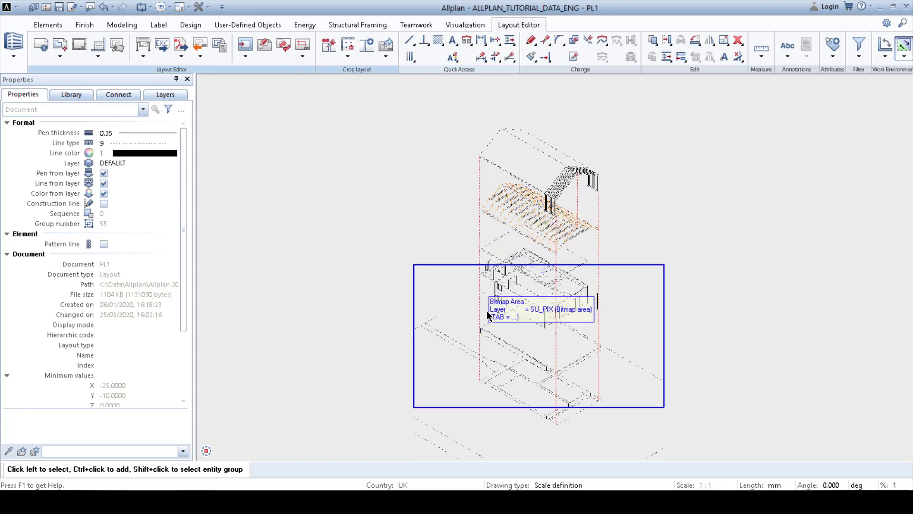
{"action": "scroll", "coordinate": [496, 347], "scroll_direction": "down", "scroll_amount": 4}
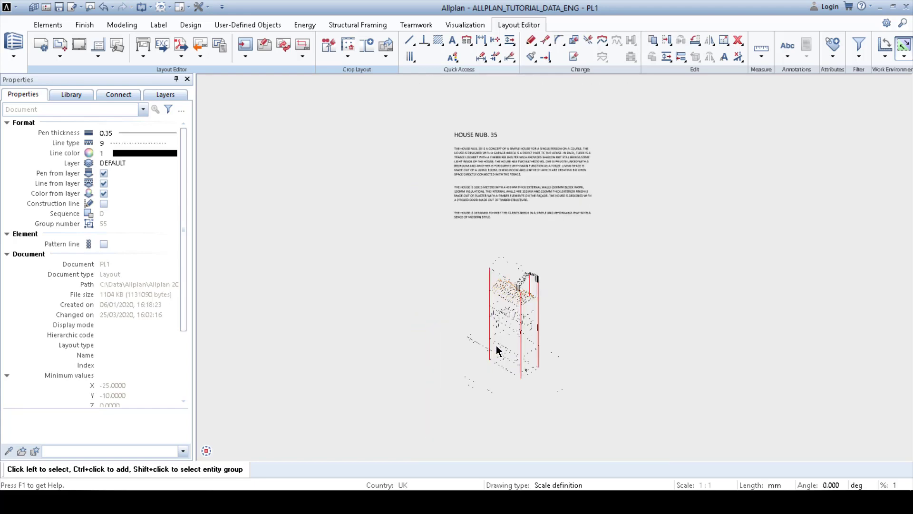
{"action": "middle_click_drag", "start_coordinate": [497, 347], "coordinate": [510, 330]}
{"action": "scroll", "coordinate": [526, 141], "scroll_direction": "up", "scroll_amount": 2}
{"action": "scroll", "coordinate": [527, 144], "scroll_direction": "up", "scroll_amount": 2}
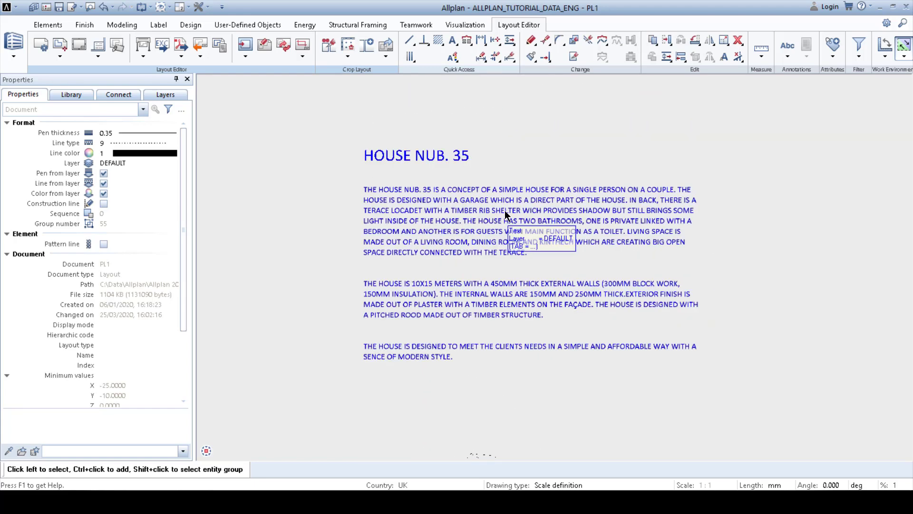
{"action": "scroll", "coordinate": [570, 318], "scroll_direction": "down", "scroll_amount": 3}
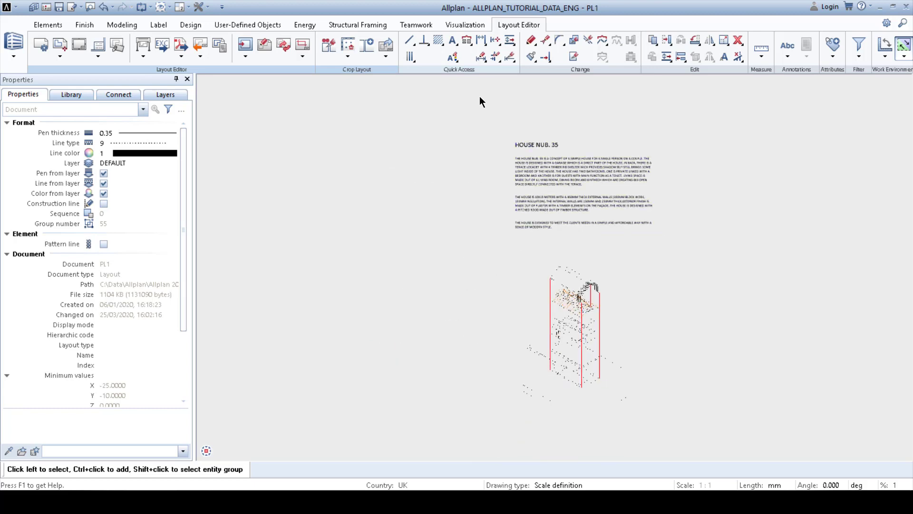
Move the HOUSE NUB. 35 text and exploded axonometric together horizontally by -1230 mm onto the sheet, beside the exterior render.
{"action": "left_click_drag", "start_coordinate": [472, 100], "coordinate": [751, 426]}
{"action": "middle_click_drag", "start_coordinate": [572, 353], "coordinate": [681, 348]}
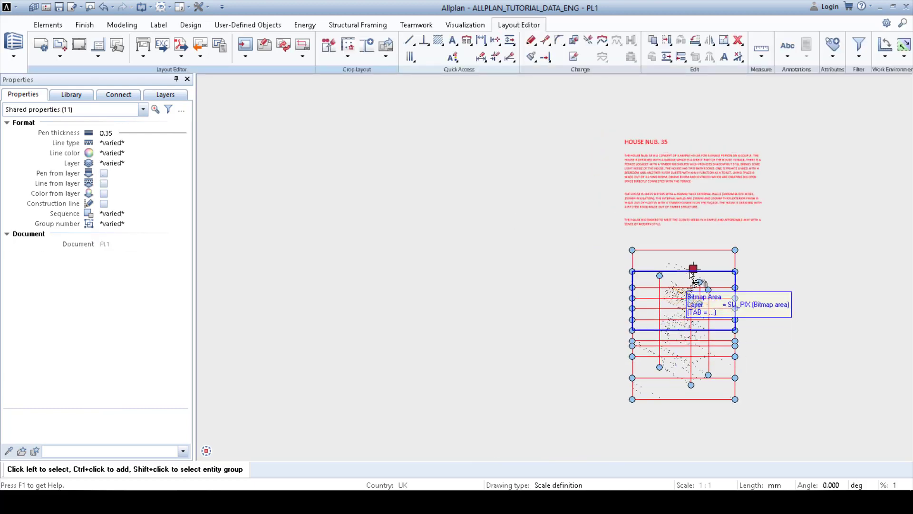
{"action": "left_click", "coordinate": [693, 269]}
{"action": "middle_click_drag", "start_coordinate": [387, 264], "coordinate": [842, 261]}
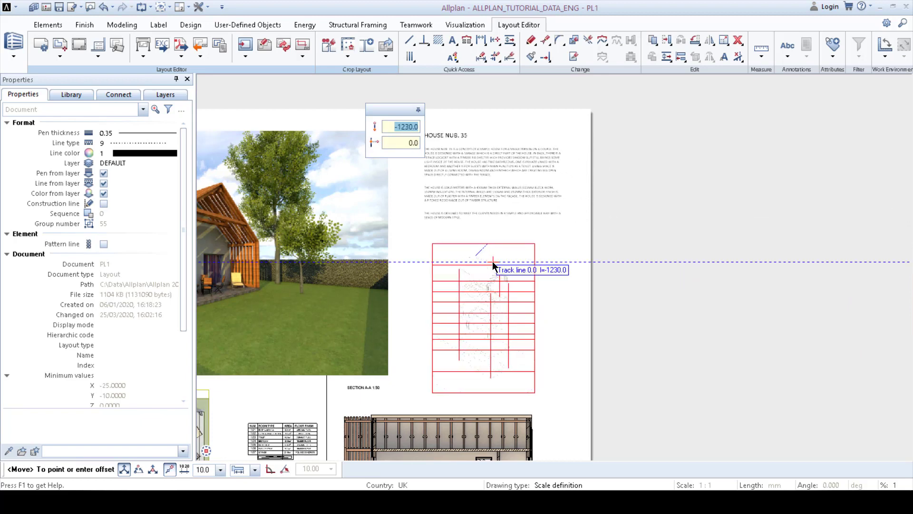
{"action": "left_click", "coordinate": [492, 261]}
{"action": "middle_click_drag", "start_coordinate": [521, 277], "coordinate": [681, 277]}
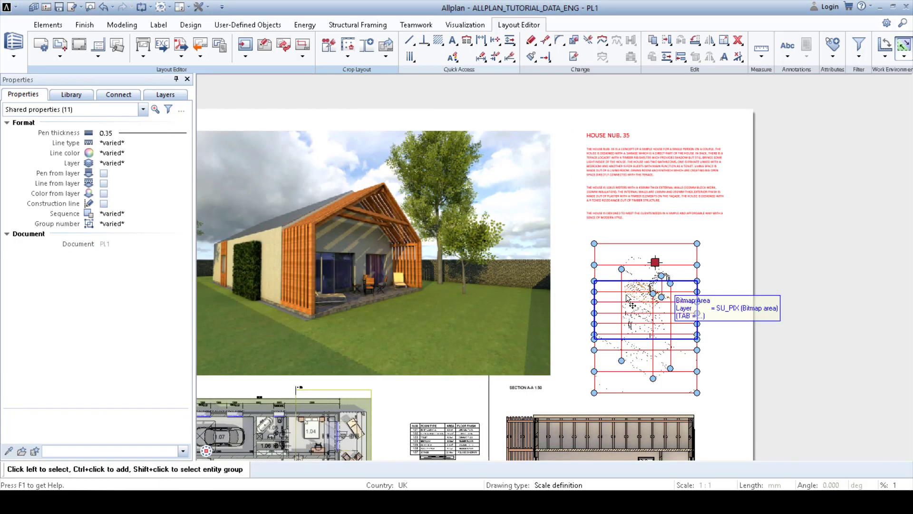
{"action": "key", "text": "Escape"}
{"action": "mouse_move", "coordinate": [506, 315]}
{"action": "middle_mouse_down"}
{"action": "mouse_move", "coordinate": [596, 255]}
{"action": "mouse_move", "coordinate": [558, 263]}
{"action": "middle_mouse_up"}
{"action": "scroll", "coordinate": [596, 255], "scroll_direction": "down", "scroll_amount": 1}
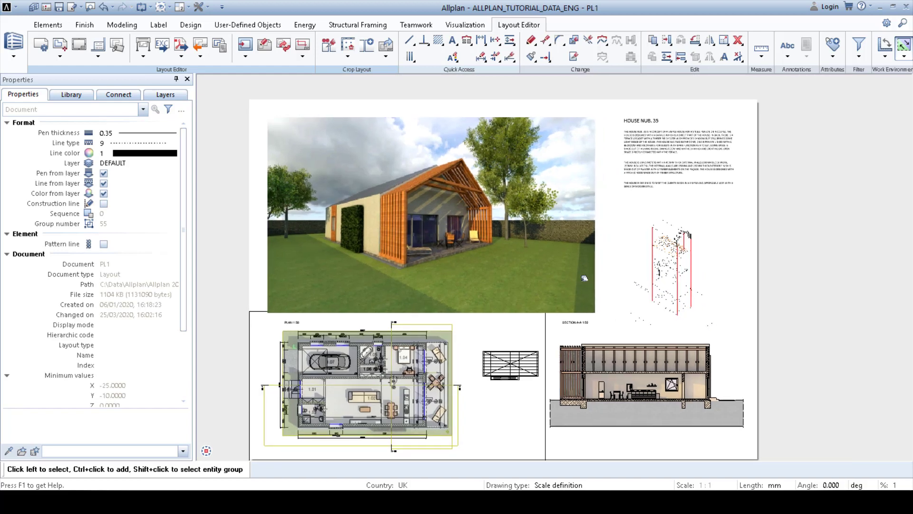
{"action": "middle_click_drag", "start_coordinate": [598, 346], "coordinate": [609, 319]}
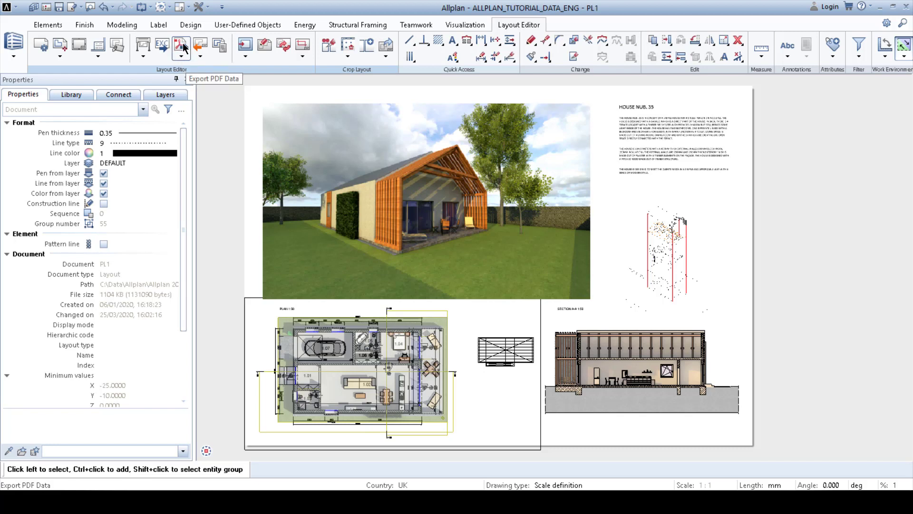
Export the layout as the PDF FINAL_POSTER on the Desktop at 300 dpi with maximal bitmap quality, opening it with the associated application.
{"action": "left_click", "coordinate": [181, 56]}
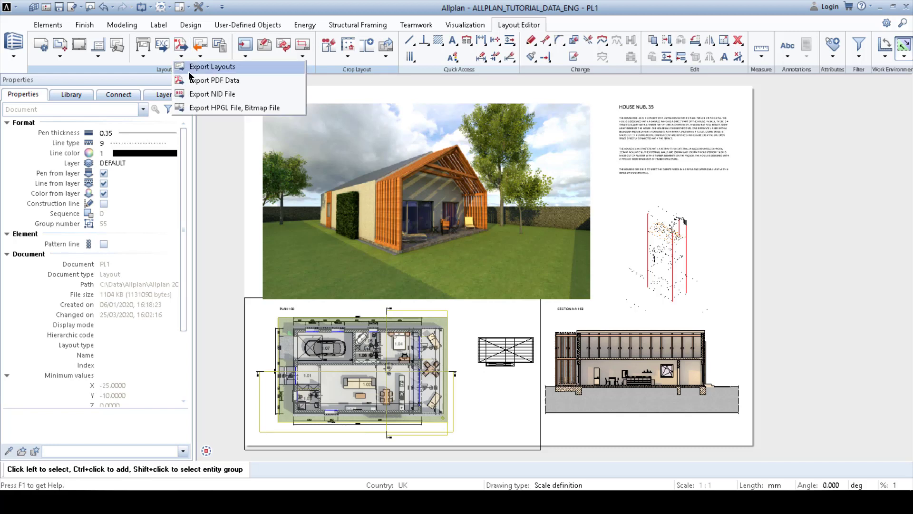
{"action": "left_click", "coordinate": [232, 80]}
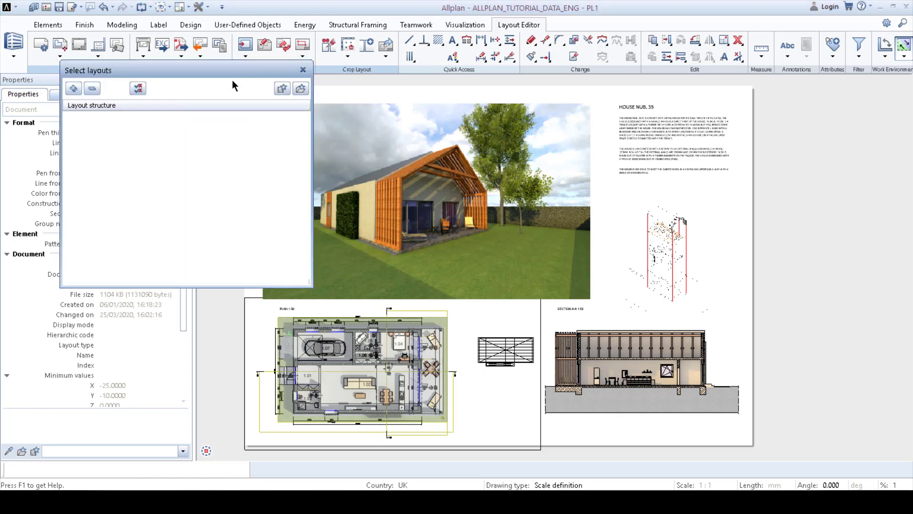
{"action": "left_click", "coordinate": [241, 262]}
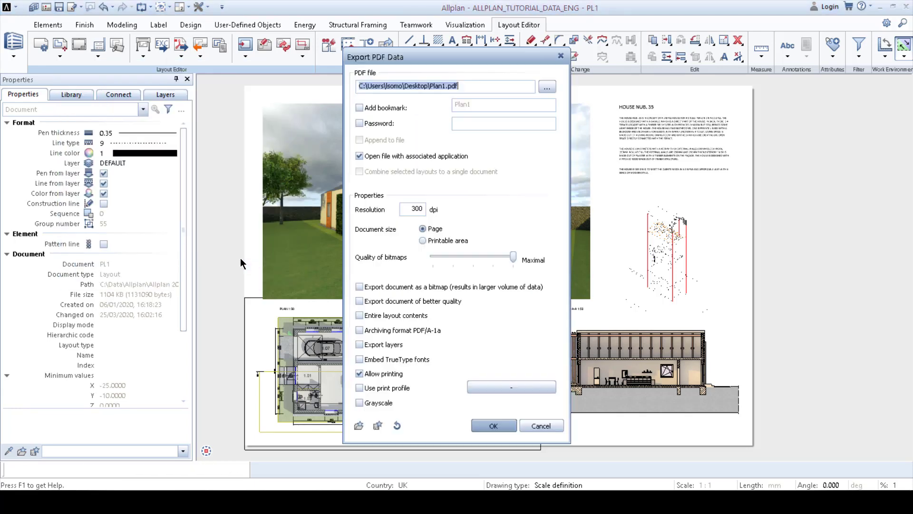
{"action": "left_click", "coordinate": [549, 87]}
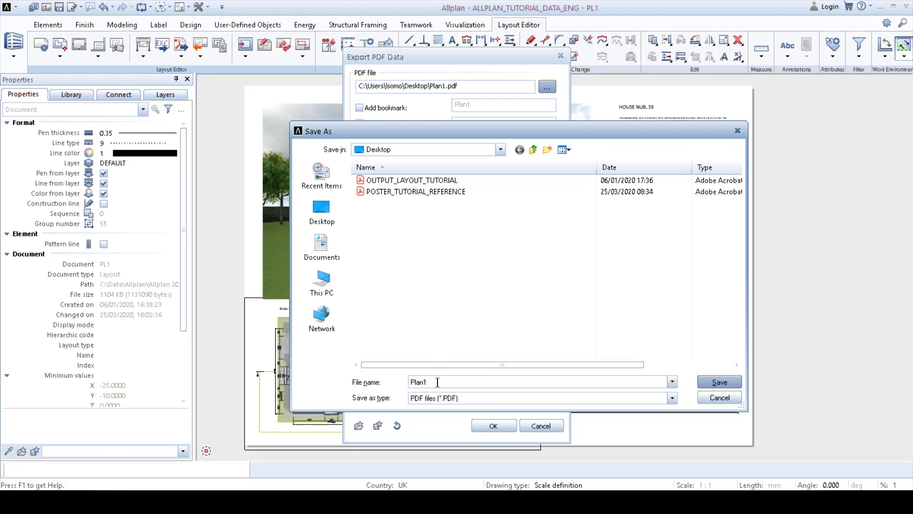
{"action": "left_click_drag", "start_coordinate": [438, 382], "coordinate": [397, 386]}
{"action": "type", "text": "FINAL_POSTER"}
{"action": "left_click", "coordinate": [719, 383]}
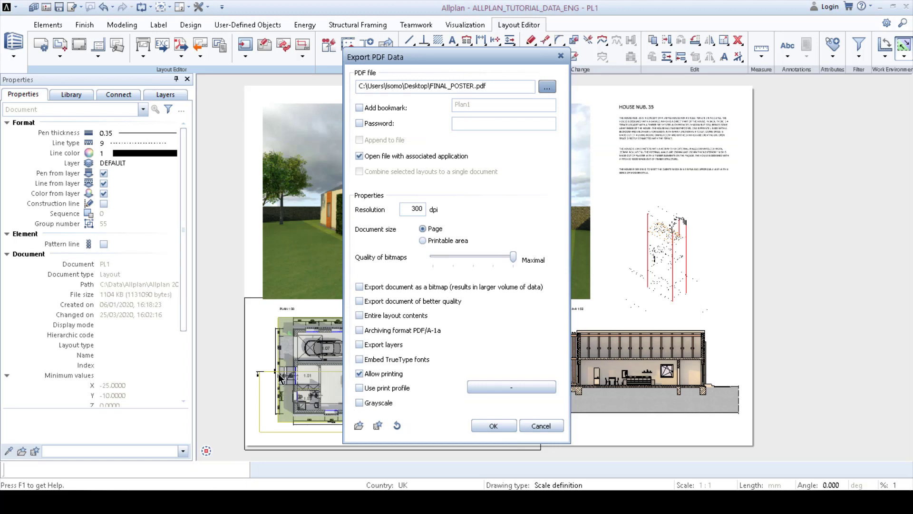
{"action": "left_click", "coordinate": [492, 426]}
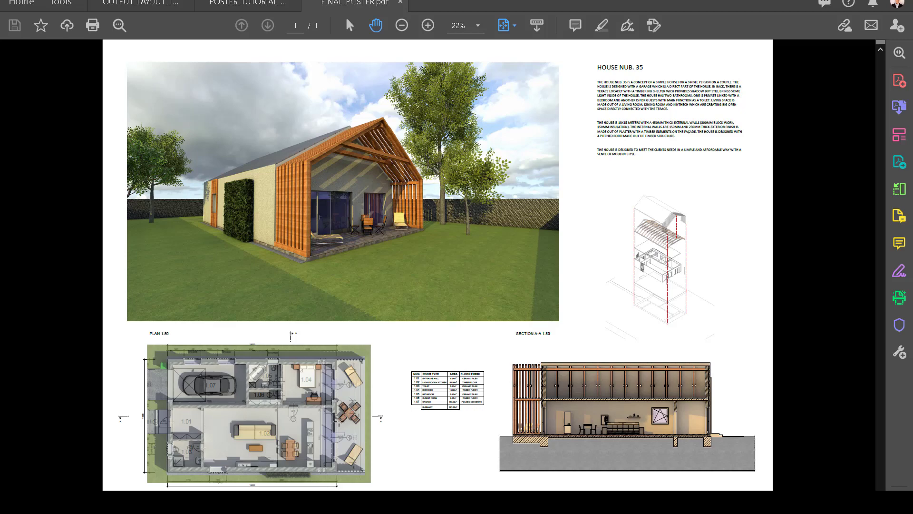
Inspect the exported poster's plan and section up close, and view the whole page in full screen.
{"action": "scroll", "coordinate": [618, 437], "scroll_direction": "up", "scroll_amount": 1, "text": "ctrl"}
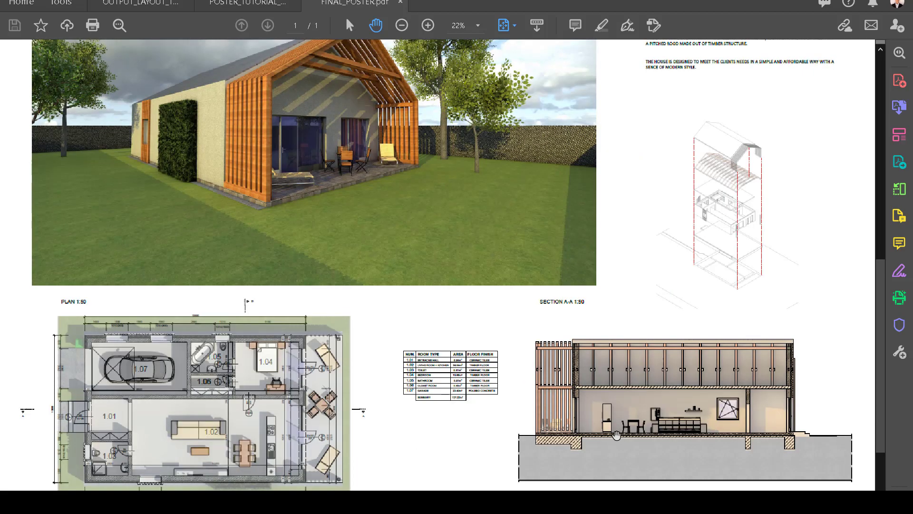
{"action": "scroll", "coordinate": [614, 435], "scroll_direction": "up", "scroll_amount": 1}
{"action": "scroll", "coordinate": [553, 440], "scroll_direction": "up", "scroll_amount": 4, "text": "ctrl"}
{"action": "left_click_drag", "start_coordinate": [245, 398], "coordinate": [657, 428]}
{"action": "scroll", "coordinate": [542, 383], "scroll_direction": "down", "scroll_amount": 5, "text": "ctrl"}
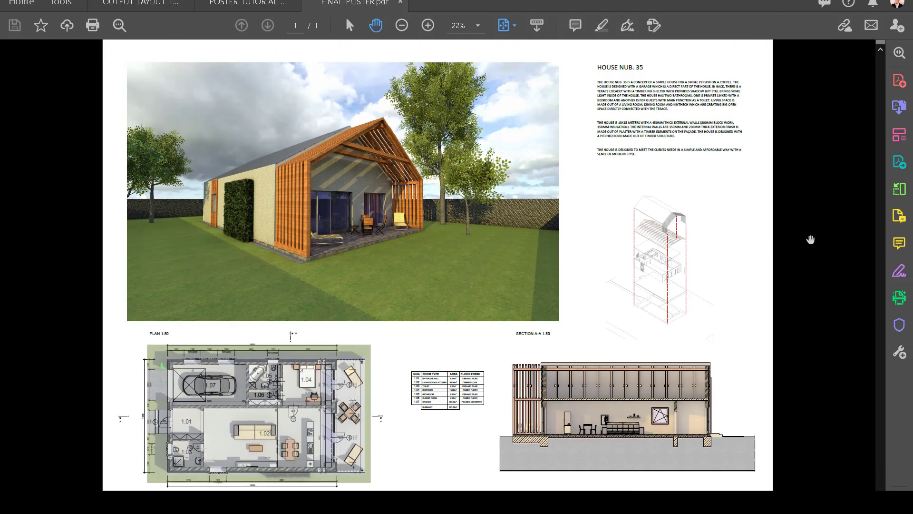
{"action": "key", "text": "ctrl+l"}
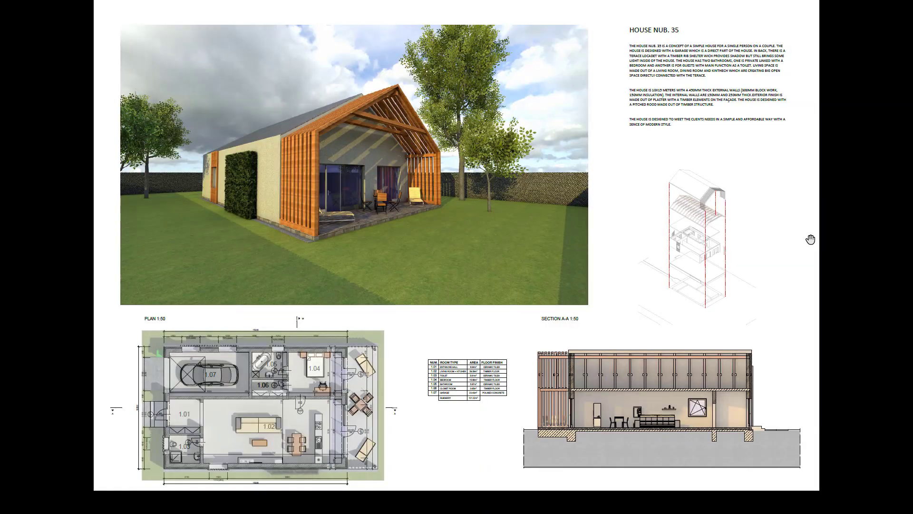